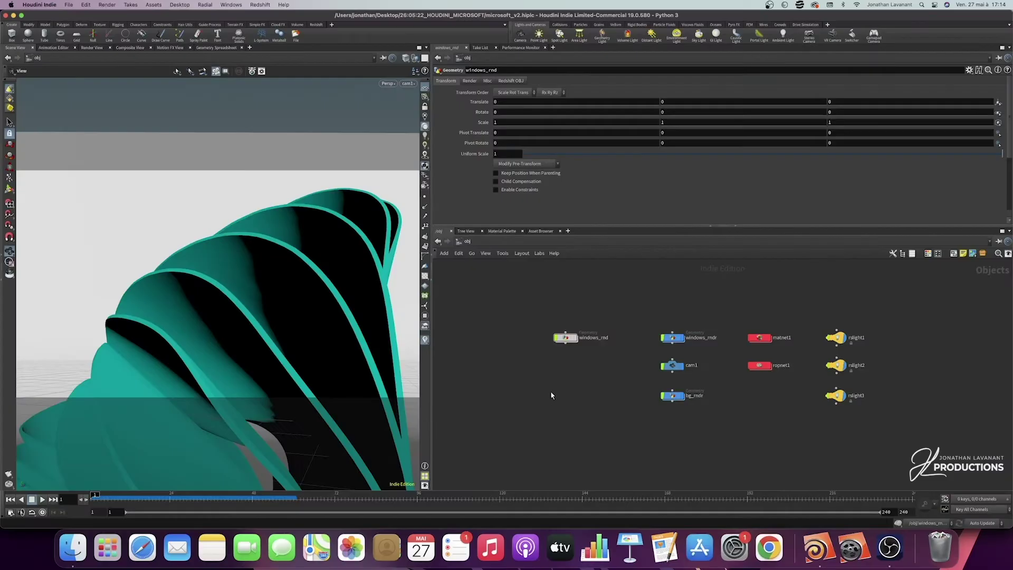
# Examine the existing scene: the windows_rnd network, the render geometry and camera, the material and render networks, and the Redshift lights
pyautogui.moveTo(518, 387); pyautogui.dragTo(523, 365)
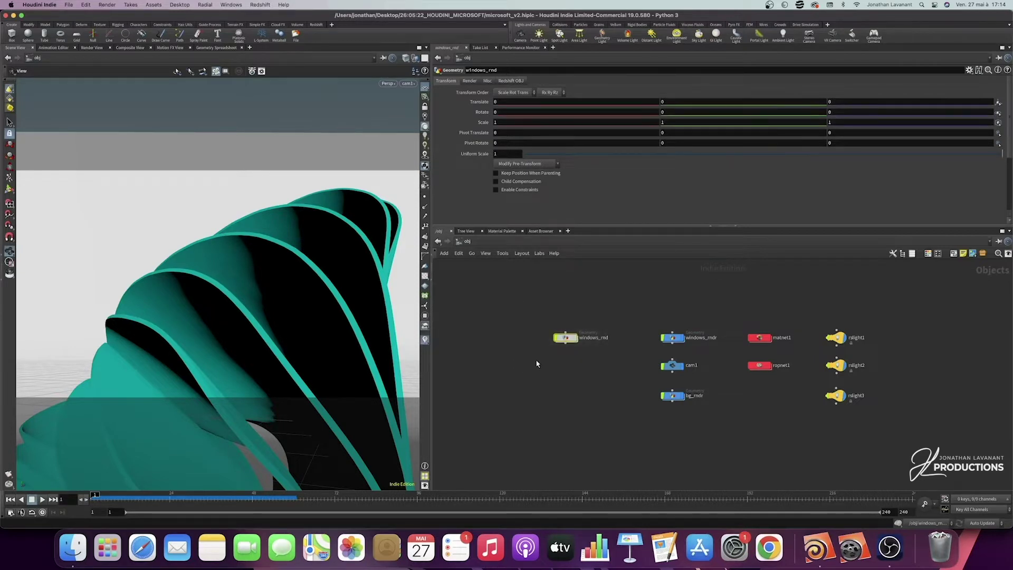
pyautogui.doubleClick(564, 337)
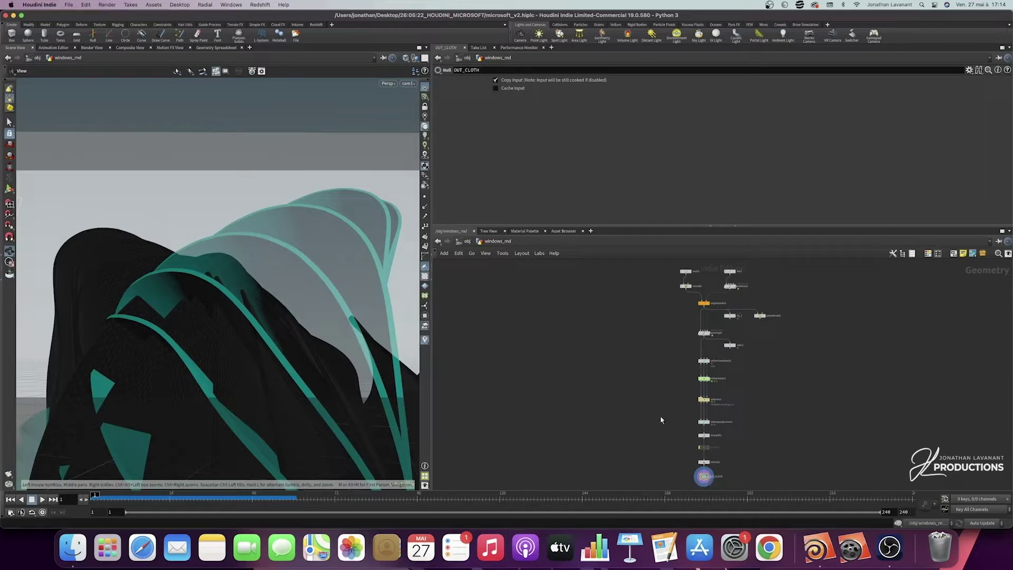
pyautogui.click(468, 242)
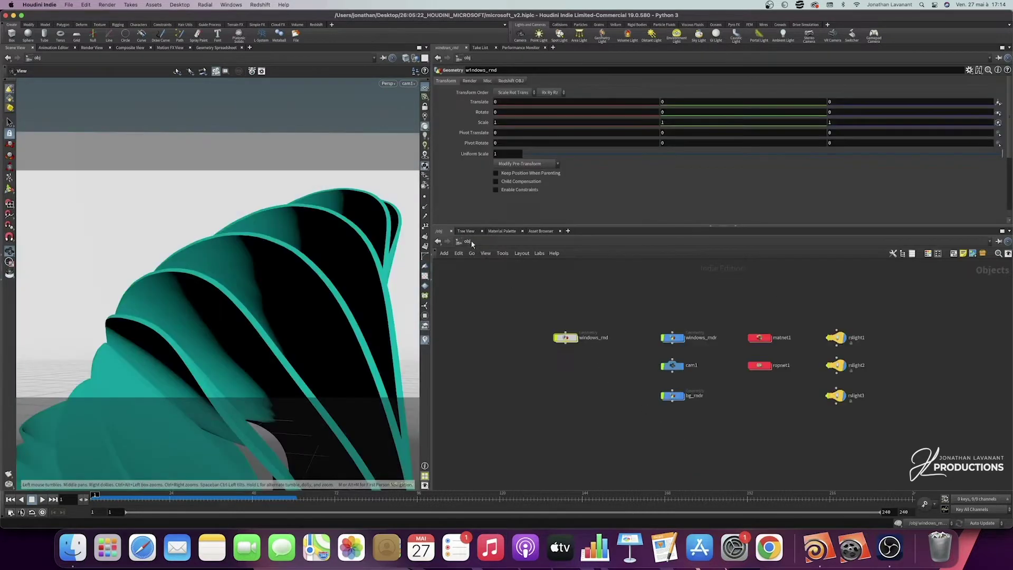
pyautogui.moveTo(635, 309); pyautogui.dragTo(724, 430)
pyautogui.moveTo(715, 308); pyautogui.dragTo(645, 338)
pyautogui.click(686, 365)
pyautogui.moveTo(732, 389); pyautogui.dragTo(585, 427)
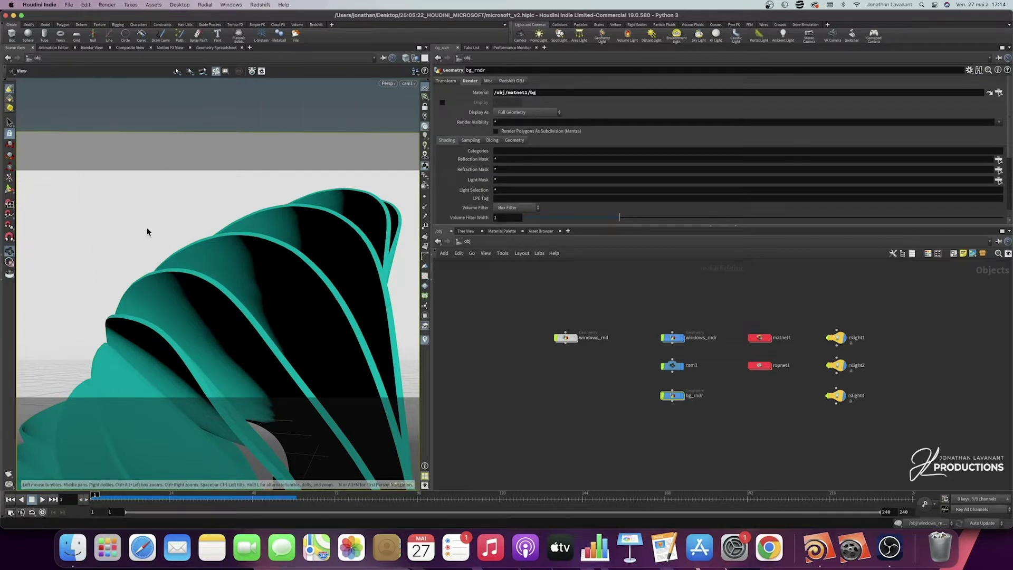
pyautogui.moveTo(735, 303); pyautogui.dragTo(792, 400)
pyautogui.moveTo(802, 315); pyautogui.dragTo(733, 387)
pyautogui.moveTo(885, 313); pyautogui.dragTo(813, 429)
pyautogui.click(540, 413)
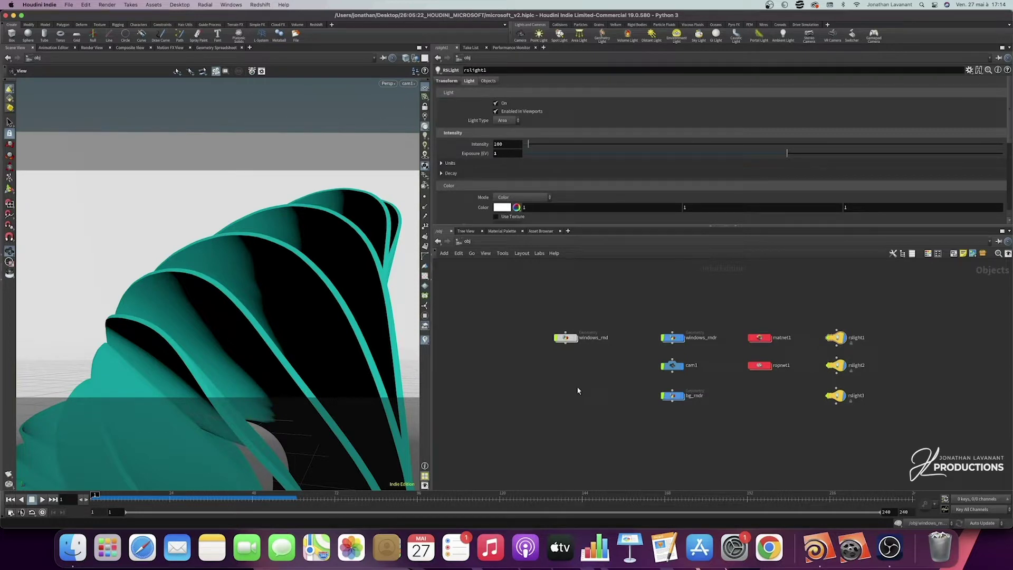
# Create a new Geometry object at object level, below windows_rnd
pyautogui.press('Tab')
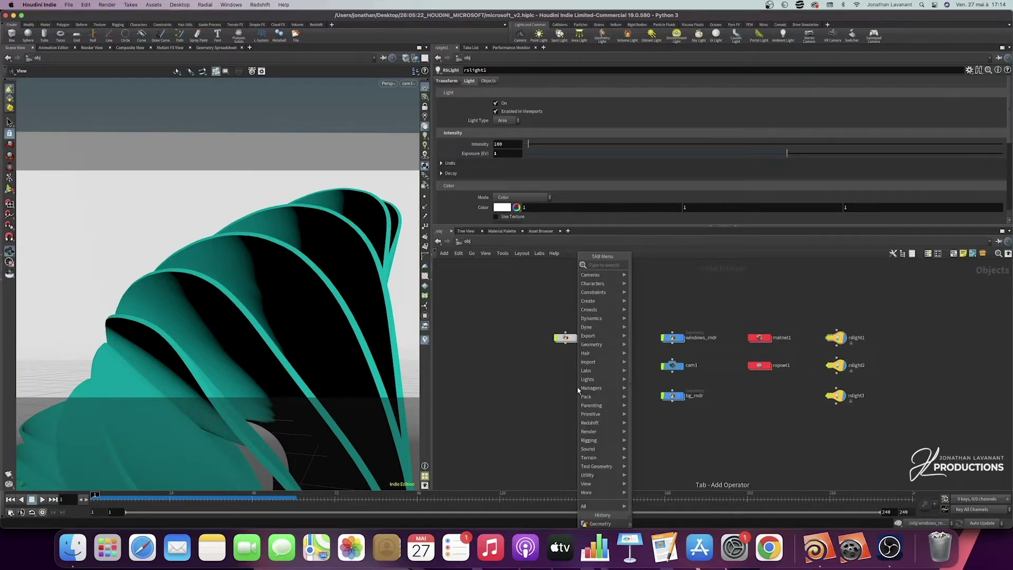
pyautogui.write('geo')
pyautogui.press('Return')
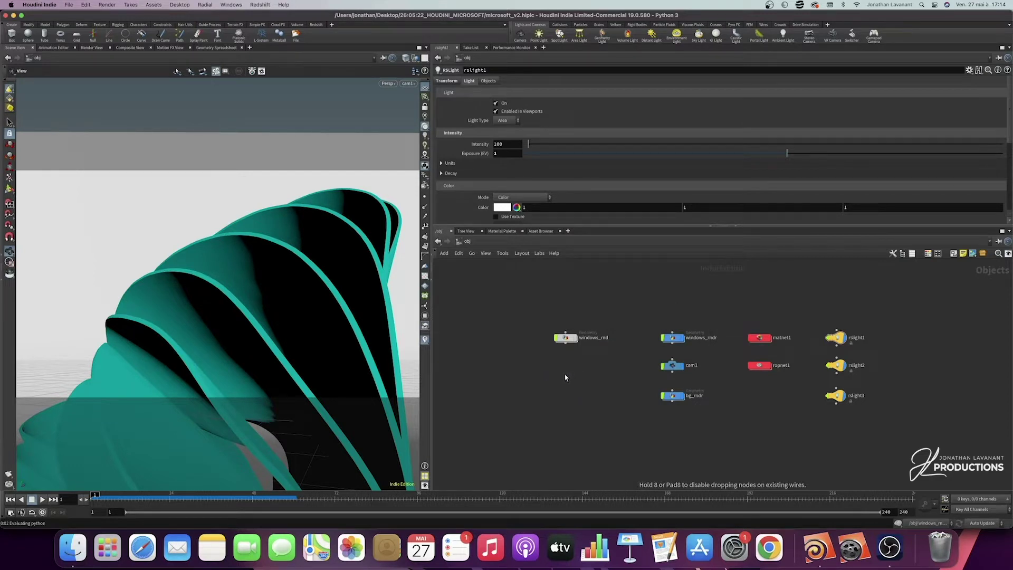
pyautogui.click(565, 373)
# Hide the windows_rndr and bg_rndr objects and the Redshift lights
pyautogui.click(680, 338)
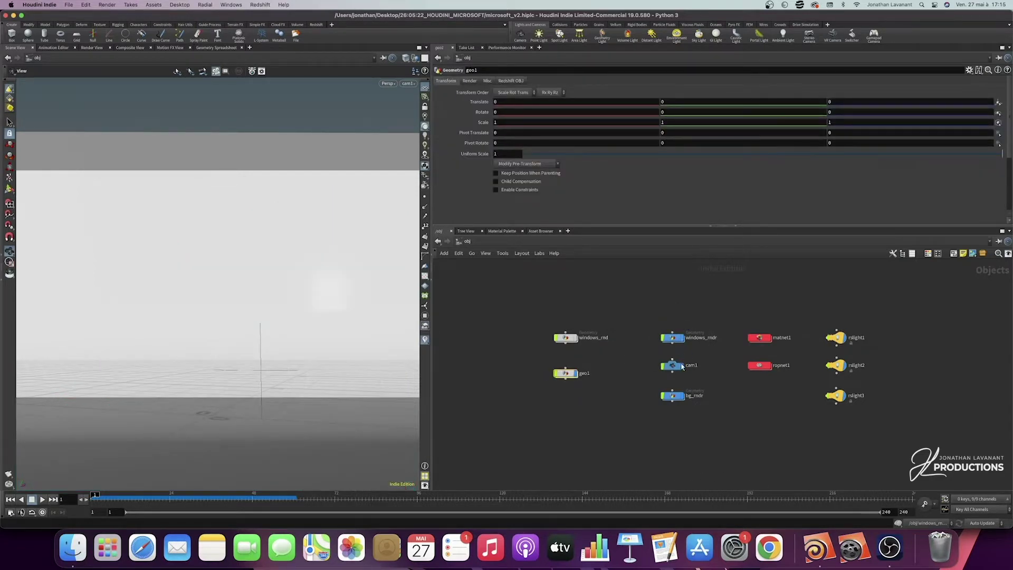
pyautogui.click(682, 398)
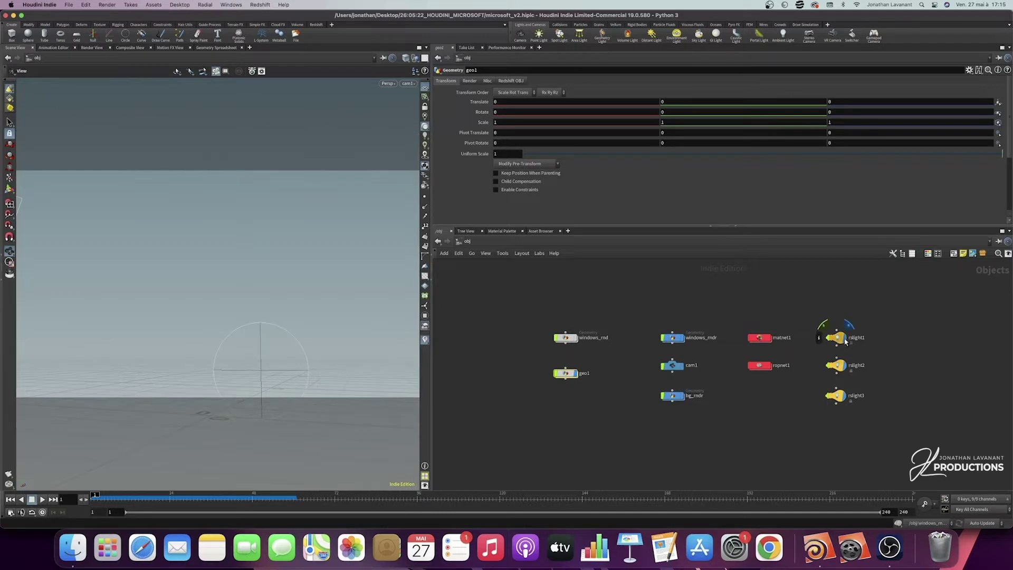
pyautogui.click(844, 396)
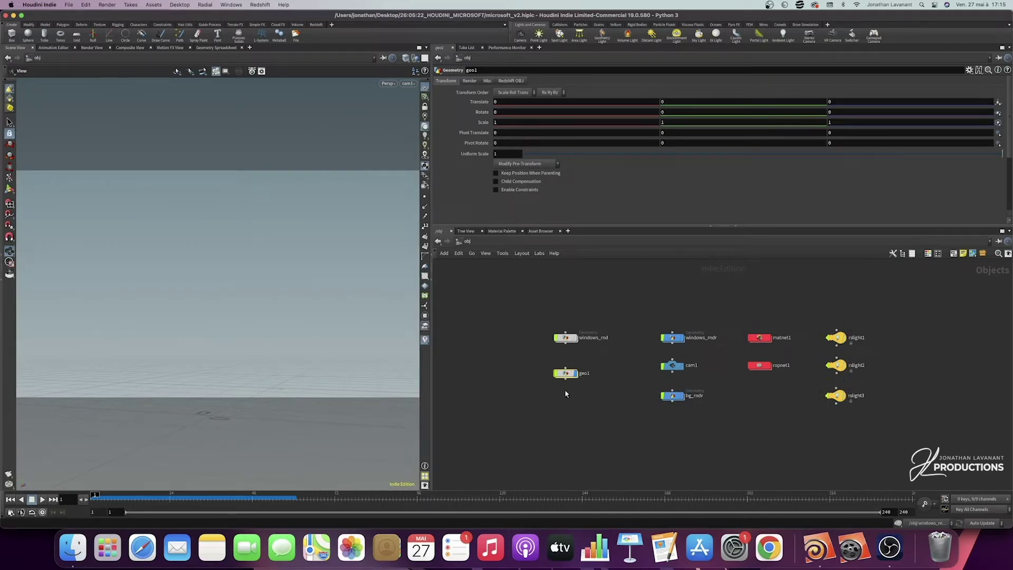
# Add a Circle inside the geo1 object and set its divisions to 50
pyautogui.doubleClick(565, 373)
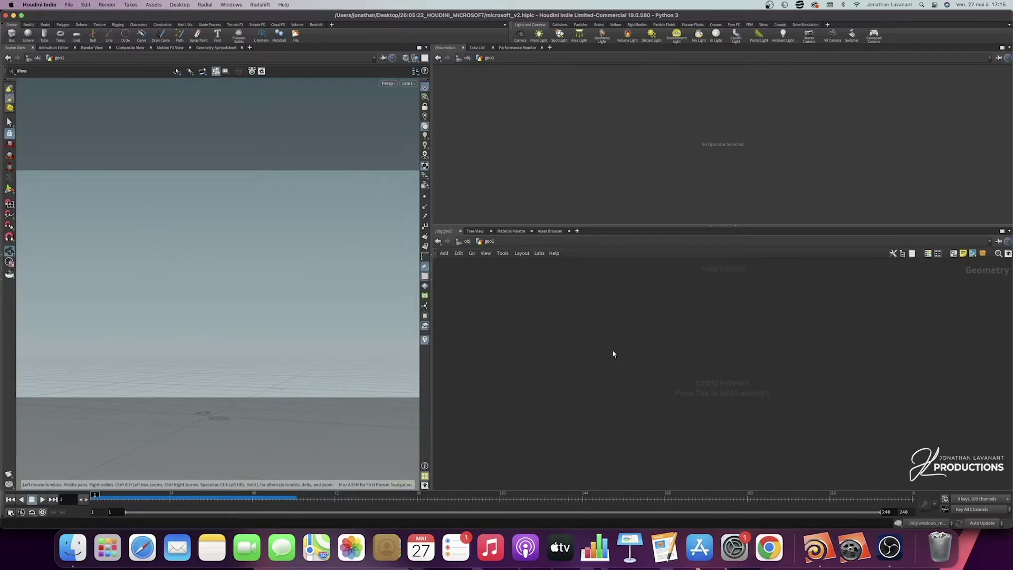
pyautogui.press('Tab')
pyautogui.write('grid')
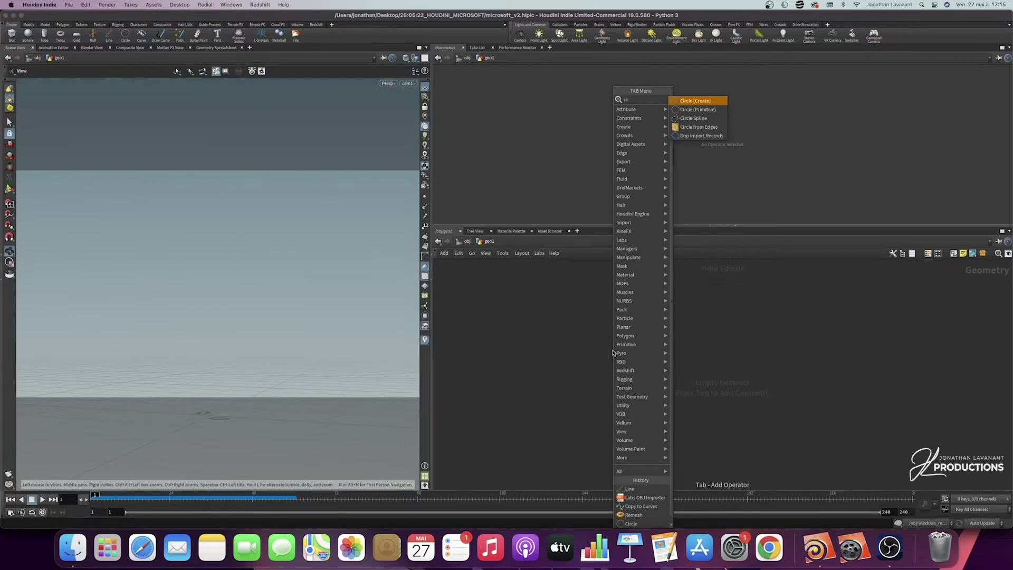
pyautogui.press('Return')
pyautogui.click(623, 337)
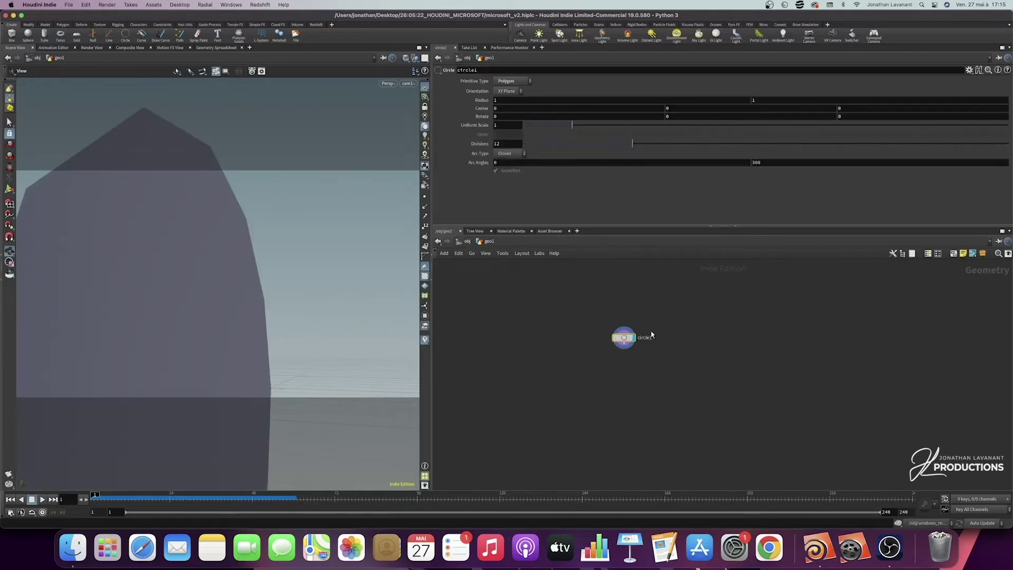
pyautogui.moveTo(323, 268)
pyautogui.mouseDown()
pyautogui.moveTo(302, 287)
pyautogui.moveTo(310, 298)
pyautogui.moveTo(262, 296)
pyautogui.moveTo(339, 278)
pyautogui.mouseUp()
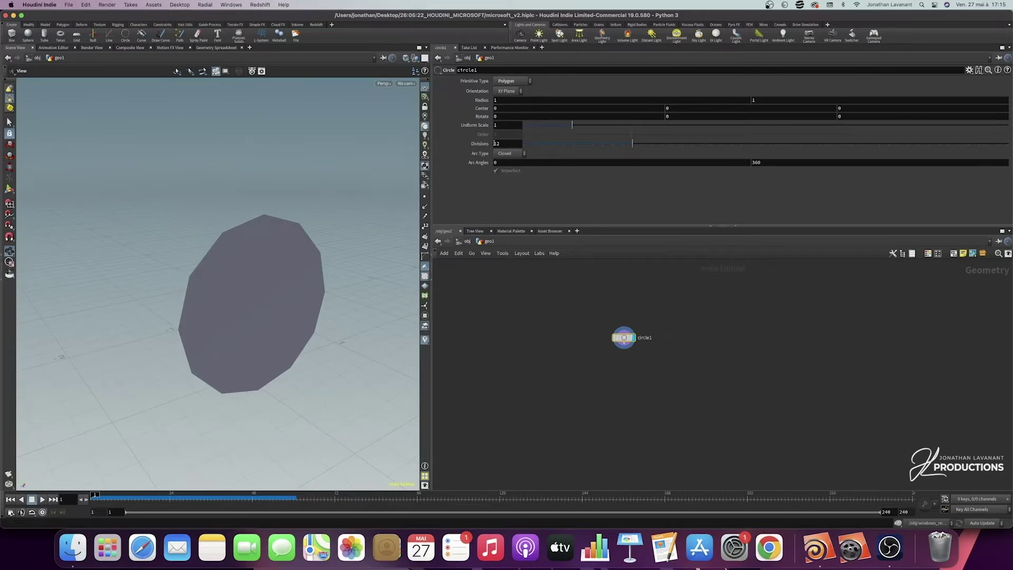
pyautogui.moveTo(632, 143); pyautogui.dragTo(1008, 144)
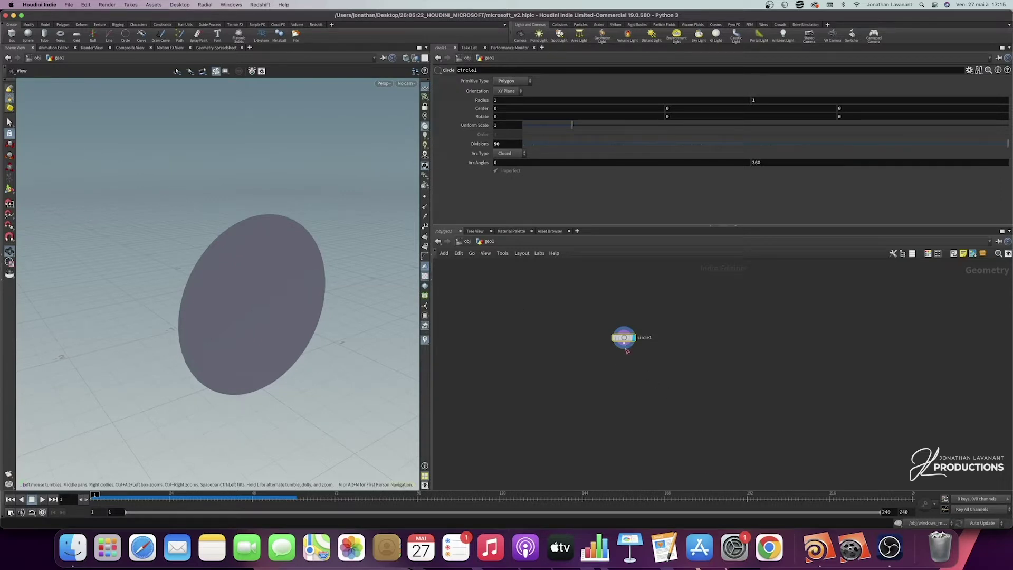
# Add a Remesh node below the circle and display its result
pyautogui.press('Tab')
pyautogui.write('resm')
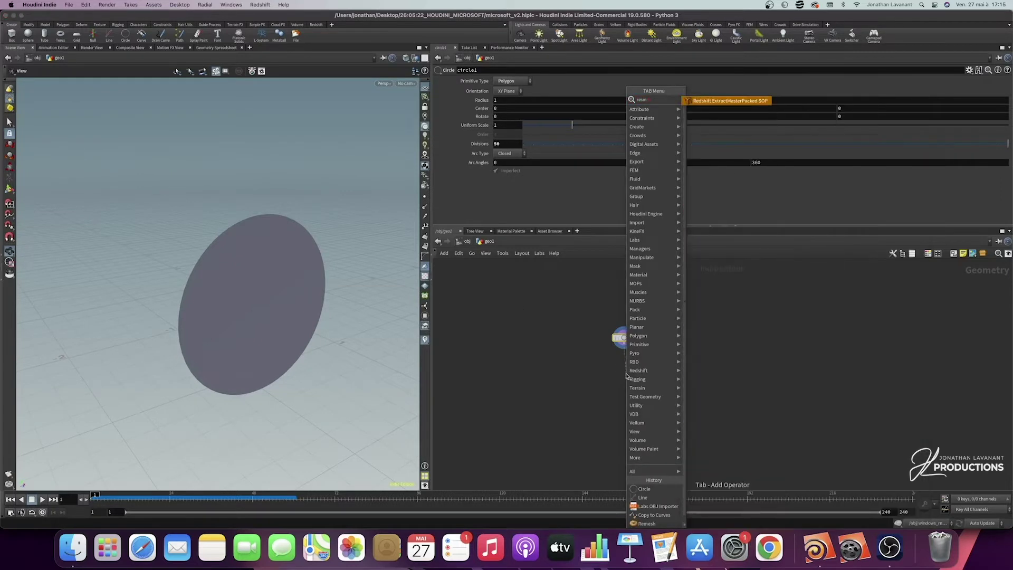
pyautogui.press('BackSpace')
pyautogui.press('BackSpace')
pyautogui.write('mesh')
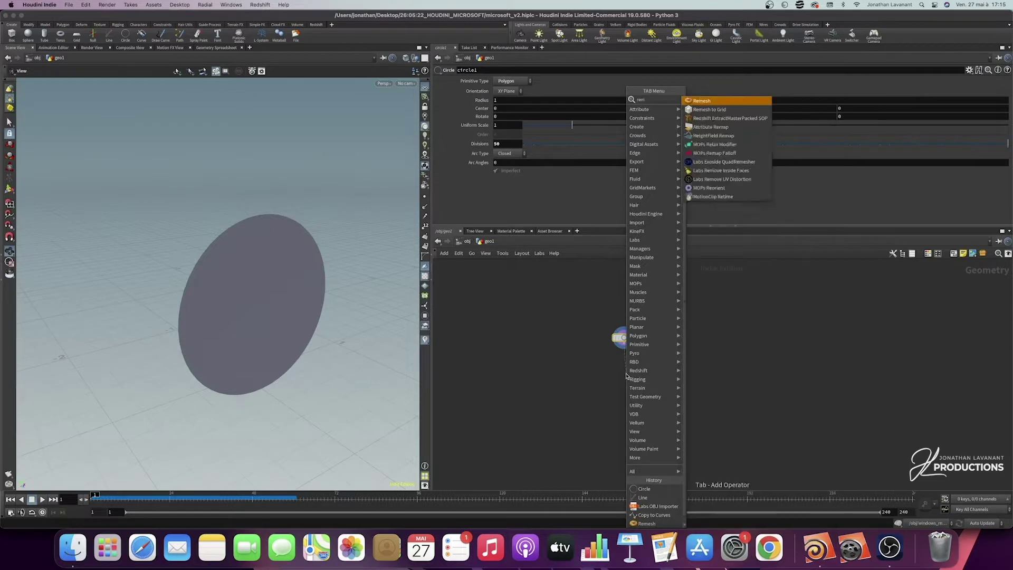
pyautogui.press('Return')
pyautogui.click(625, 374)
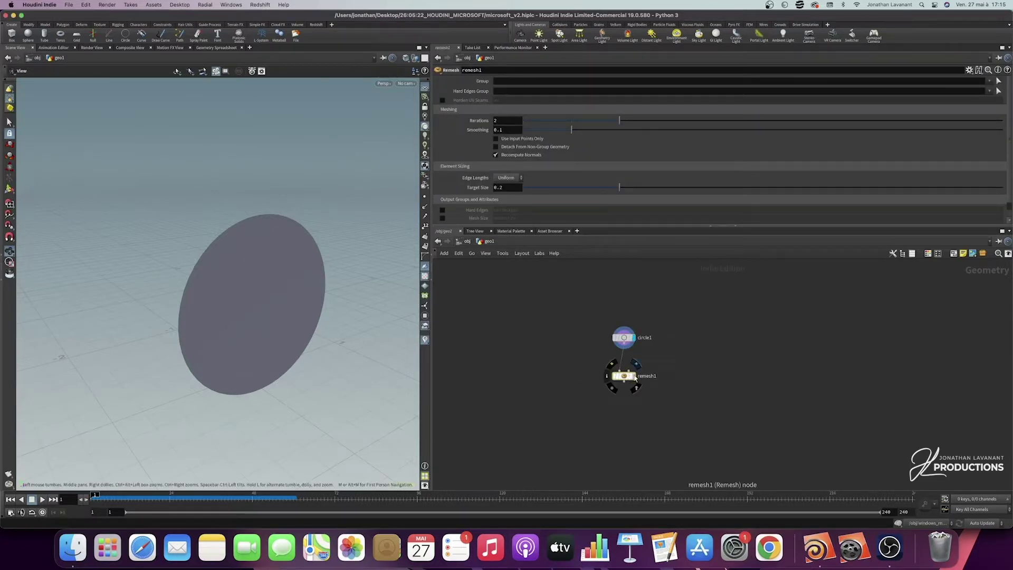
pyautogui.click(635, 386)
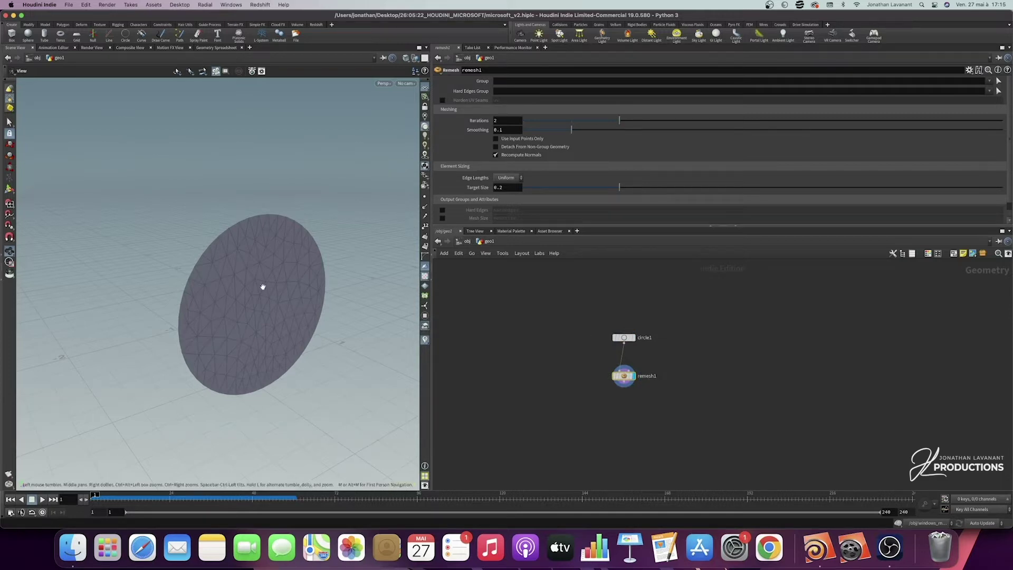
# Set the Remesh target size to 0.05 and inspect the denser mesh
pyautogui.click(500, 188)
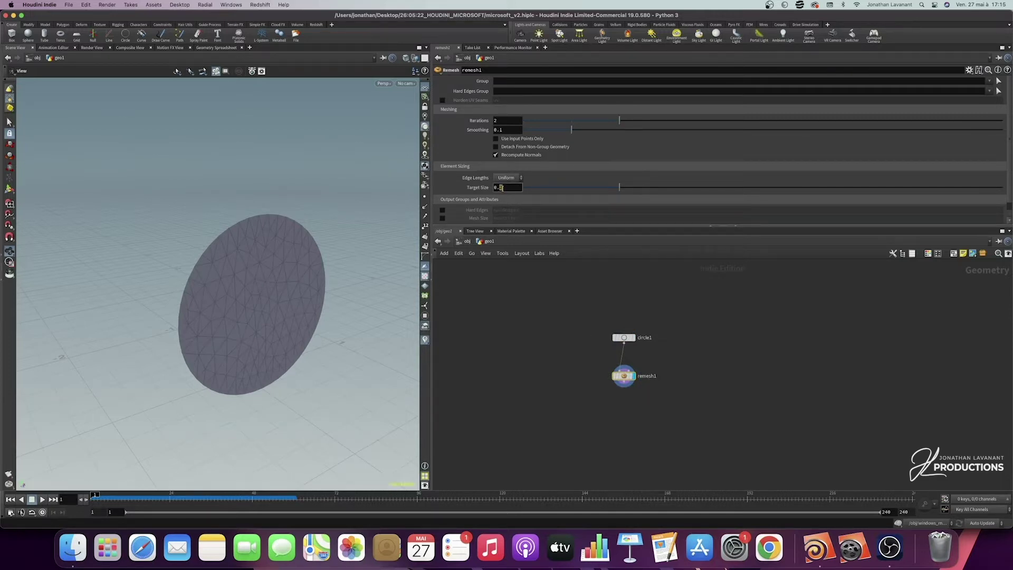
pyautogui.press('Return')
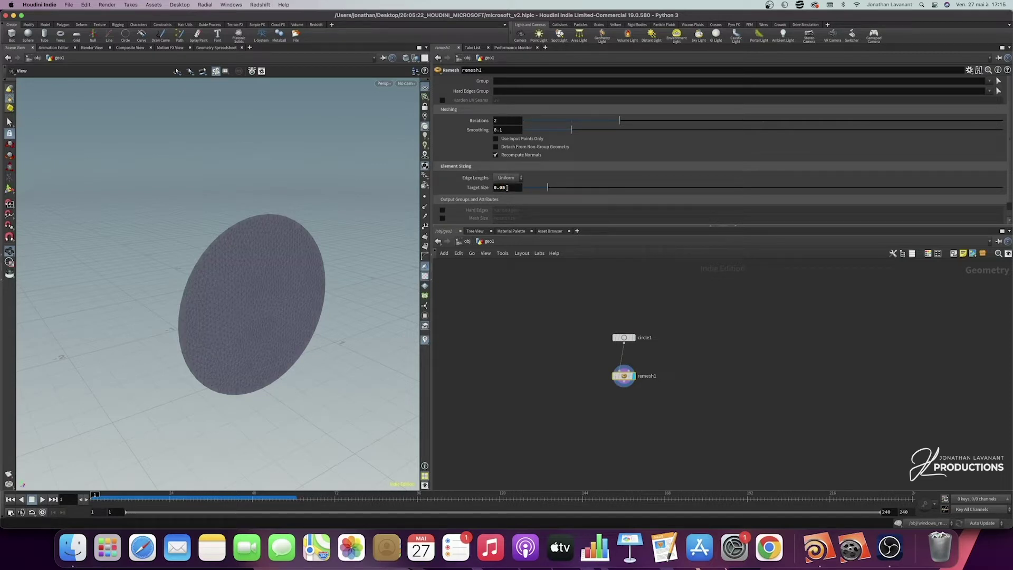
pyautogui.moveTo(226, 291); pyautogui.dragTo(310, 332)
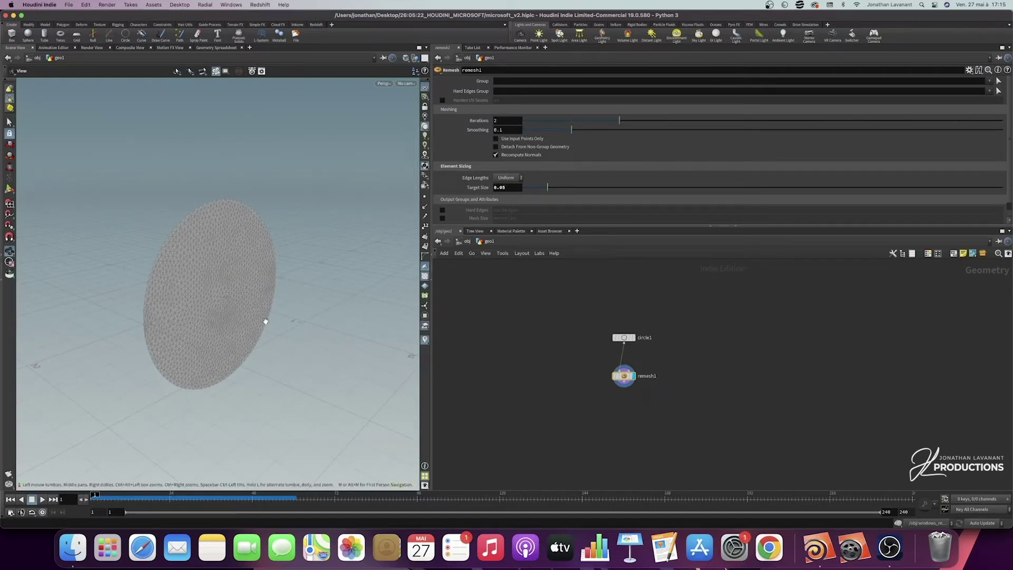
pyautogui.moveTo(195, 293); pyautogui.dragTo(229, 295)
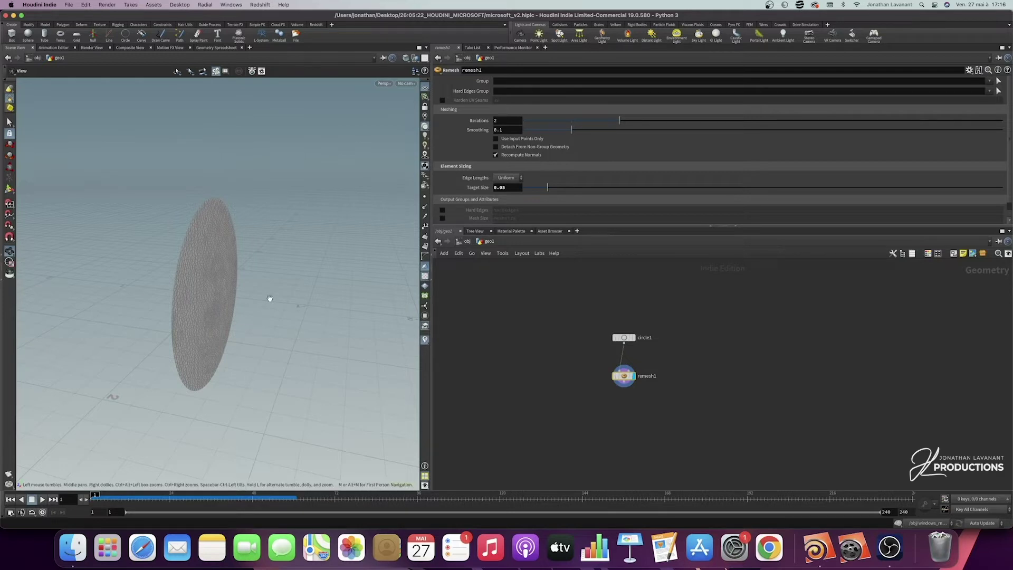
# Add a Copy to Points node fed by the remeshed circle
pyautogui.click(623, 385)
pyautogui.click(621, 397)
pyautogui.write('copy to points')
pyautogui.press('Return')
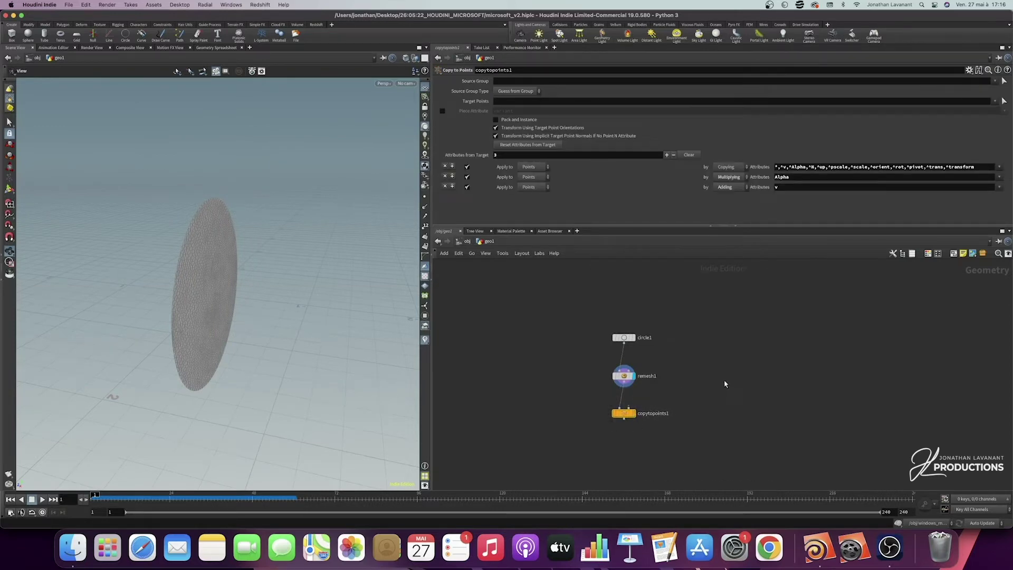
# Add a Line node, connect it as the target points of the Copy to Points node, and display the line
pyautogui.press('Tab')
pyautogui.click(802, 93)
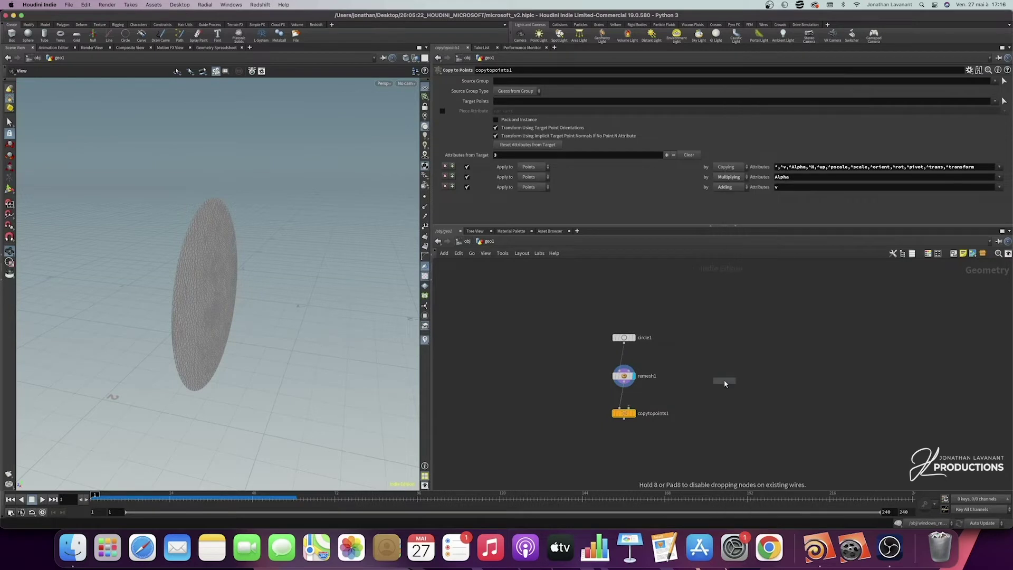
pyautogui.click(699, 338)
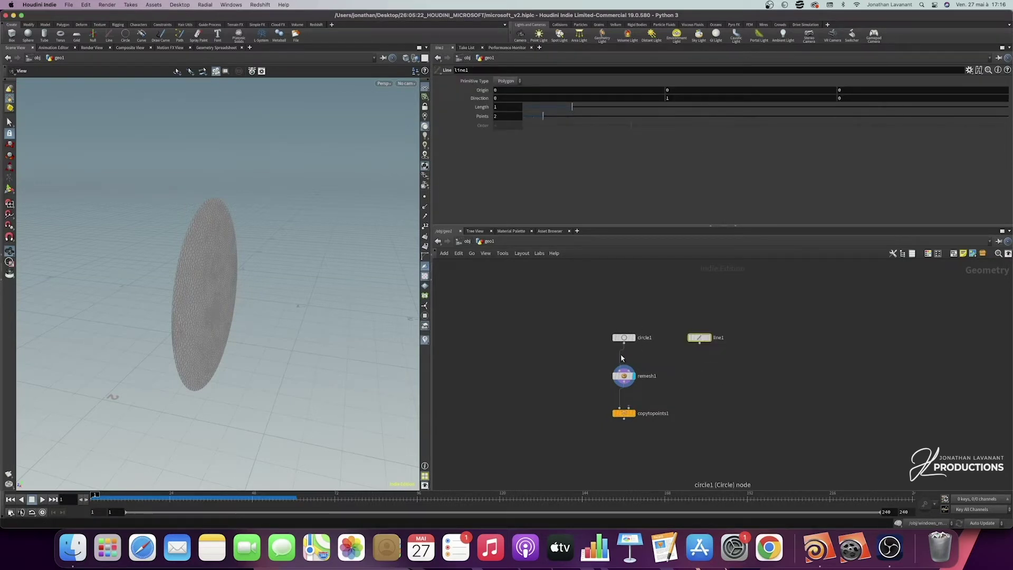
pyautogui.moveTo(623, 413); pyautogui.dragTo(700, 337)
pyautogui.click(711, 339)
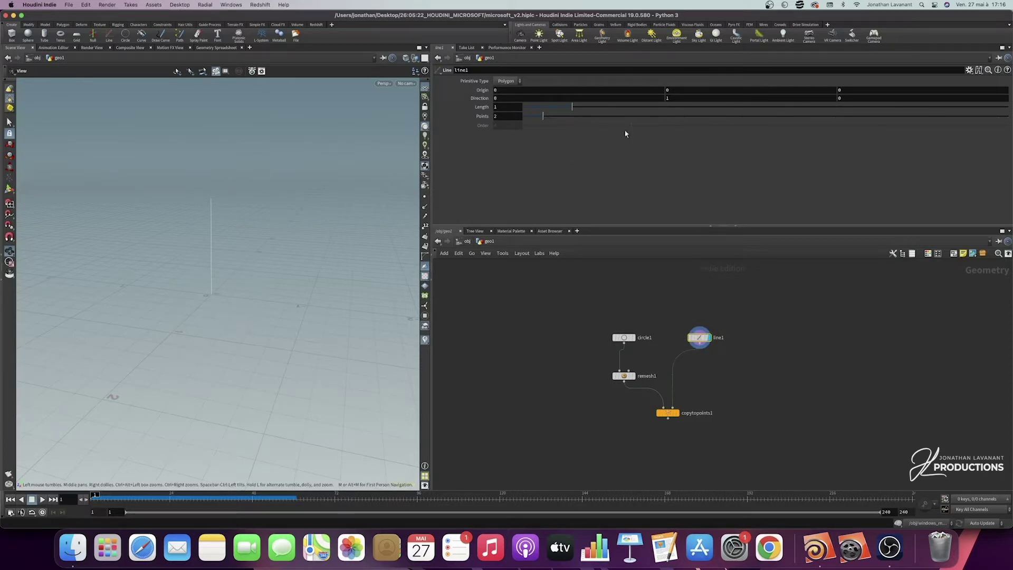
# Orient the line along Z by setting its direction to 0, 0, 1
pyautogui.click(666, 98)
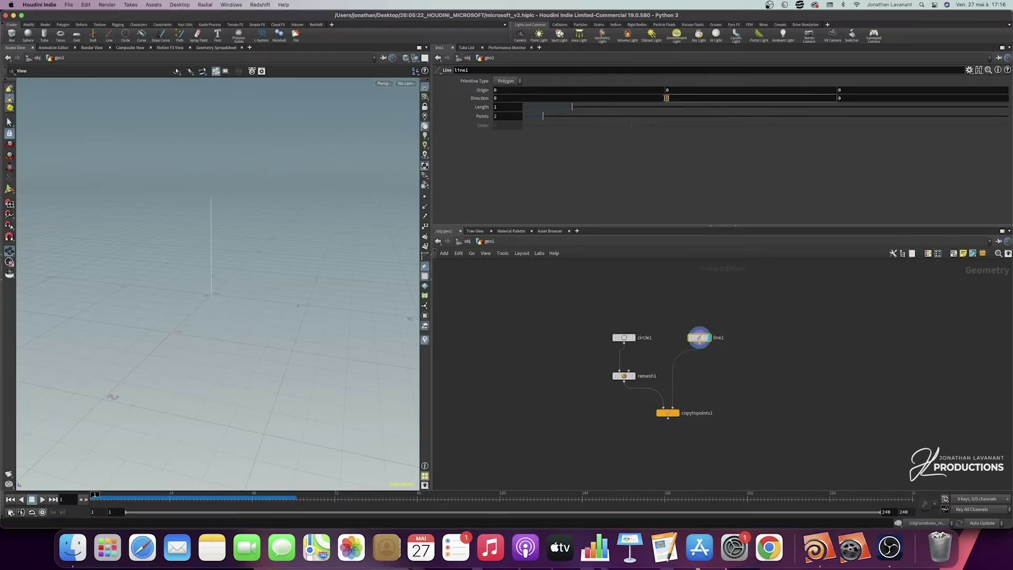
pyautogui.write('0')
pyautogui.press('Return')
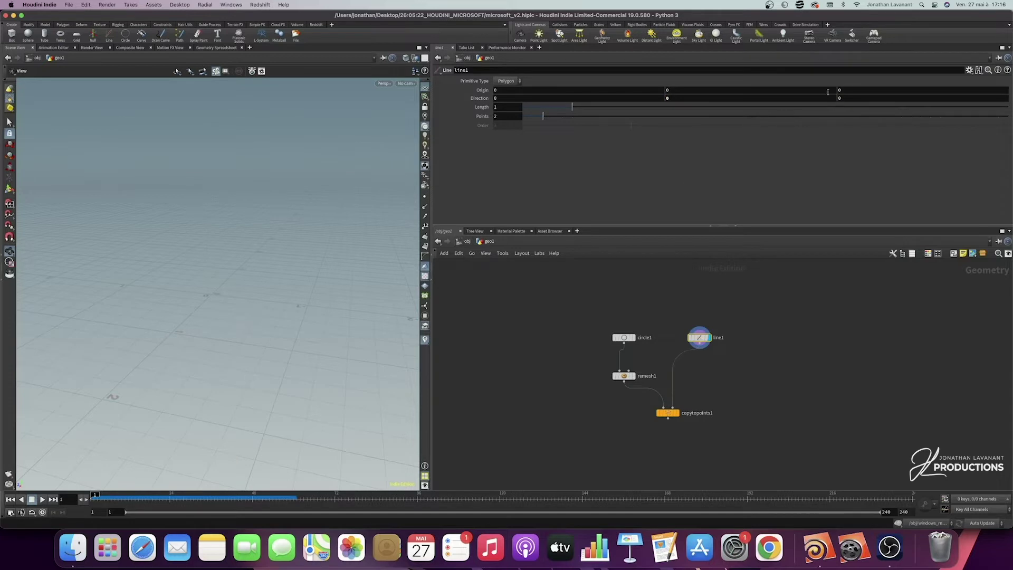
pyautogui.write('1')
pyautogui.press('Return')
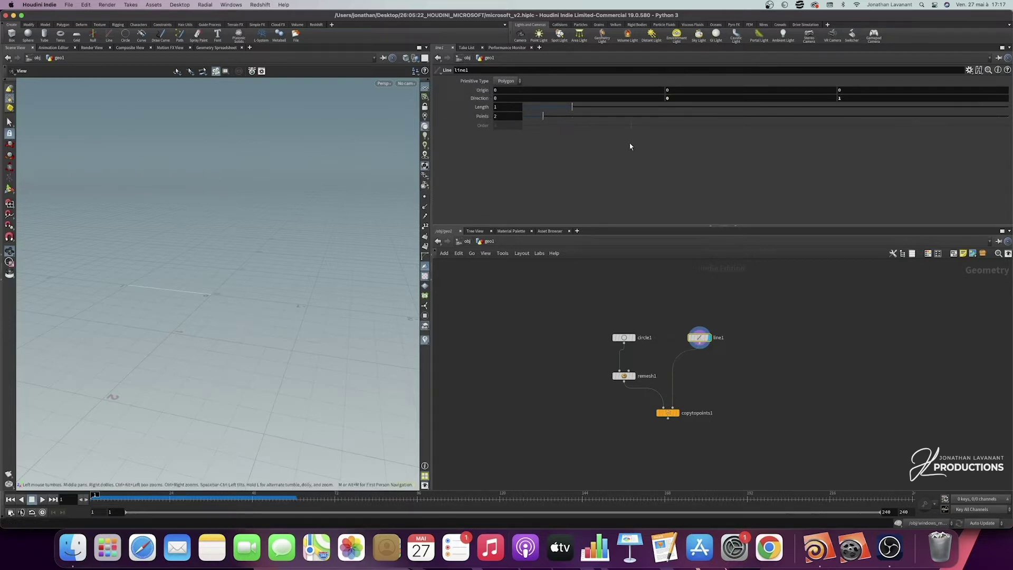
# Centre the line on the origin by setting its Z origin to a relative reference to its length: -ch("dist")/2
pyautogui.rightClick(481, 110)
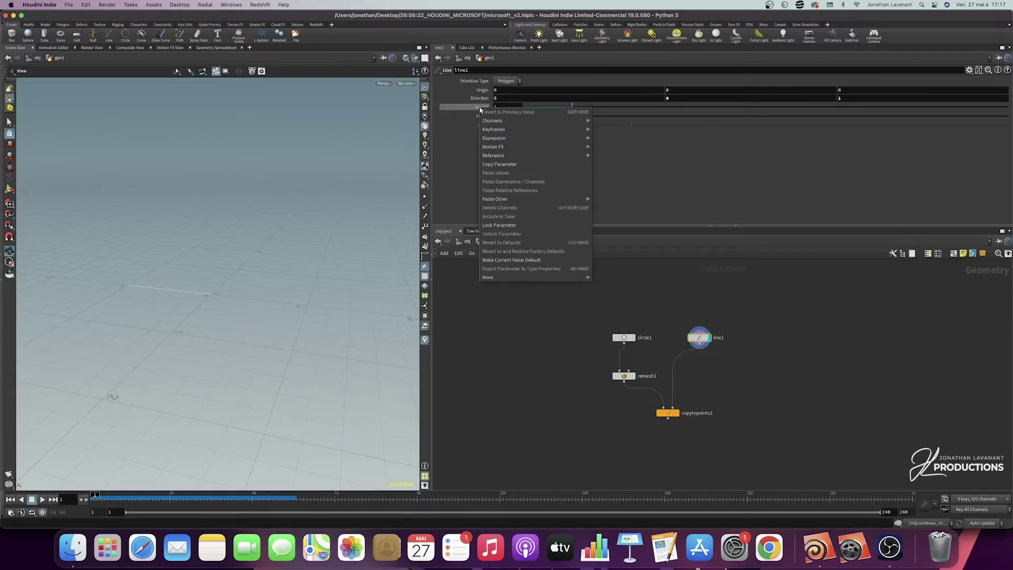
pyautogui.click(528, 163)
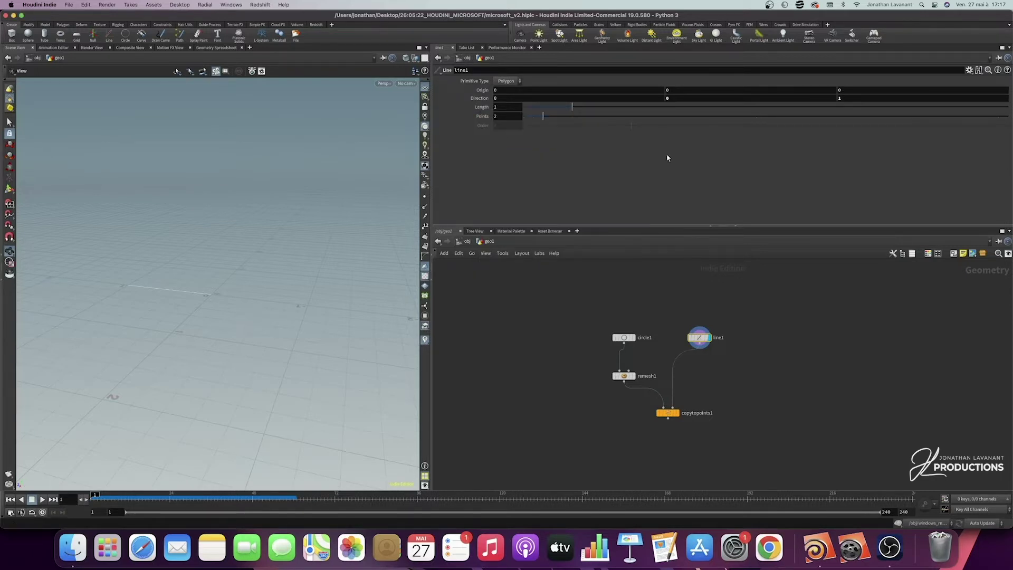
pyautogui.rightClick(847, 91)
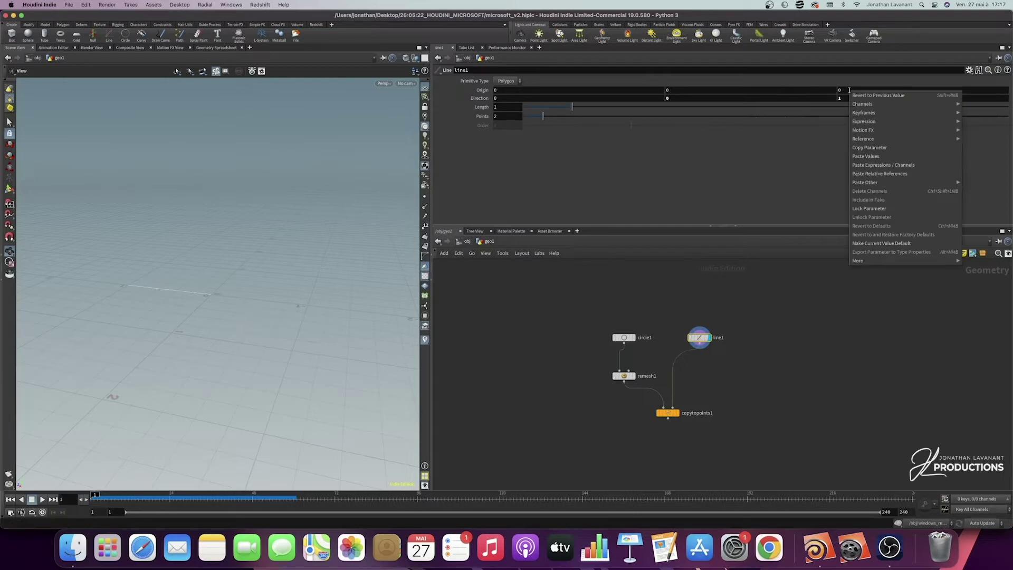
pyautogui.click(867, 177)
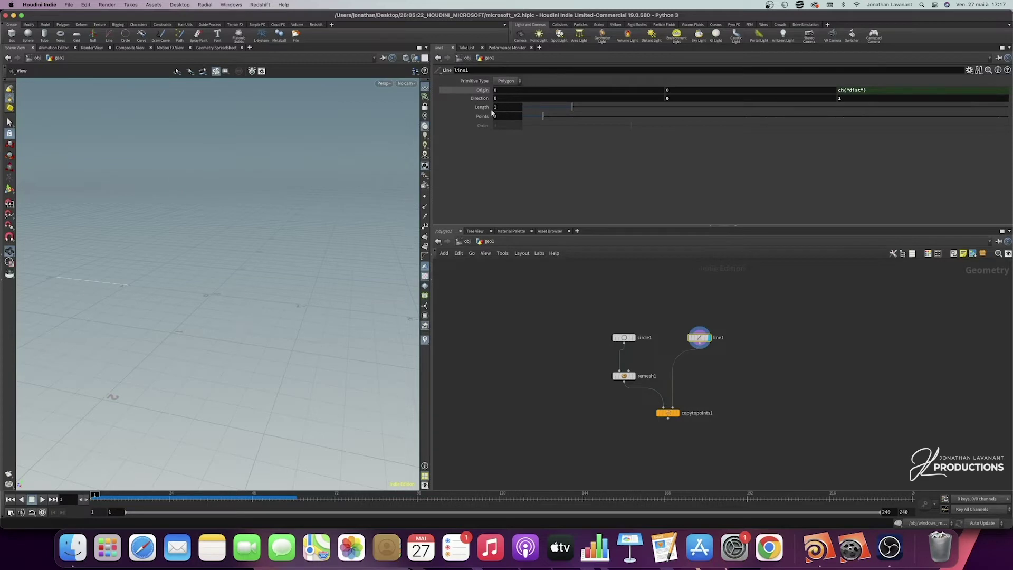
pyautogui.click(876, 91)
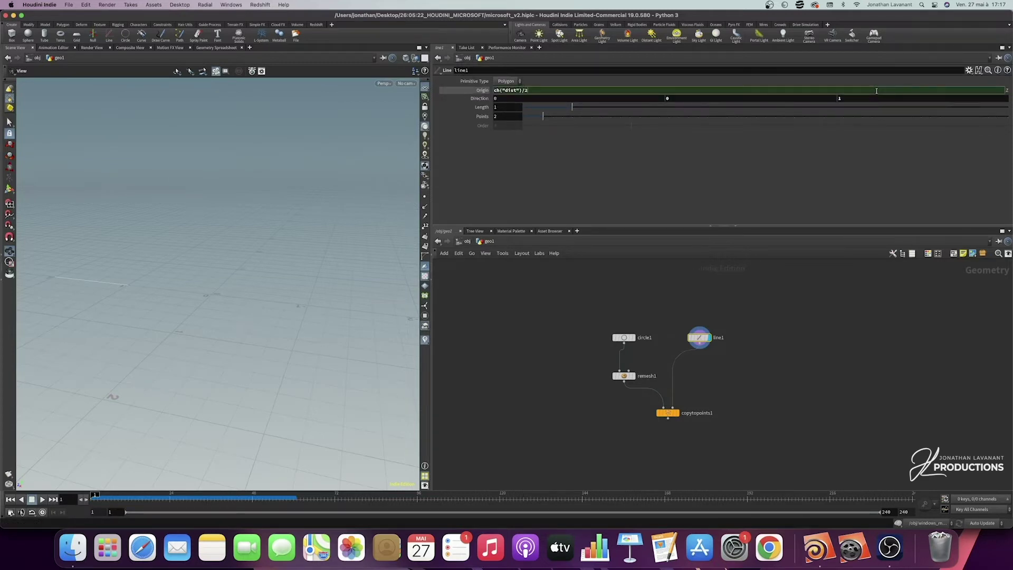
pyautogui.press('Return')
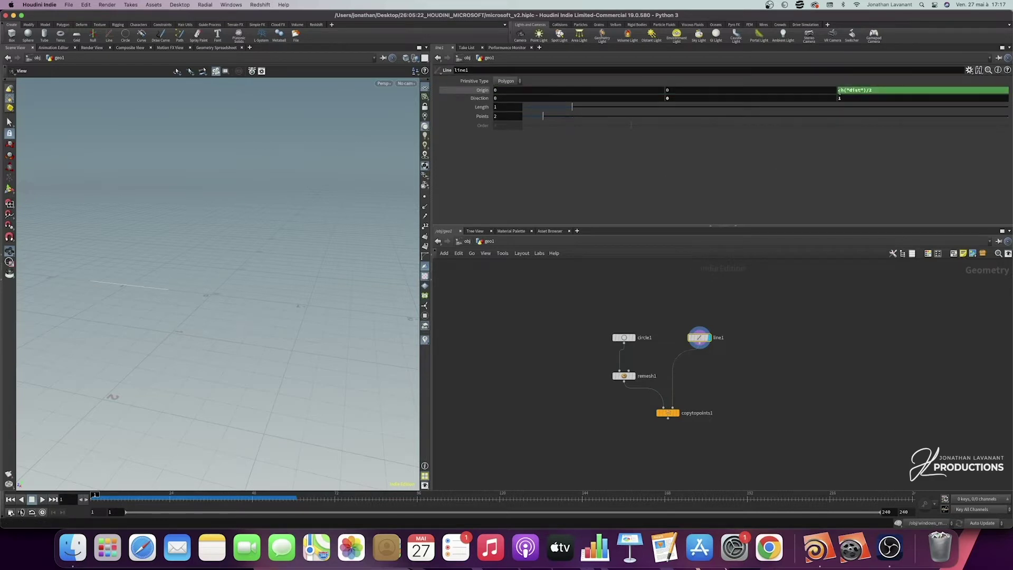
pyautogui.click(839, 90)
pyautogui.write('-')
pyautogui.press('Return')
# Set the line's length to 0.5 and its number of points to 12
pyautogui.moveTo(571, 108); pyautogui.dragTo(598, 107)
pyautogui.click(501, 107)
pyautogui.write('0.5')
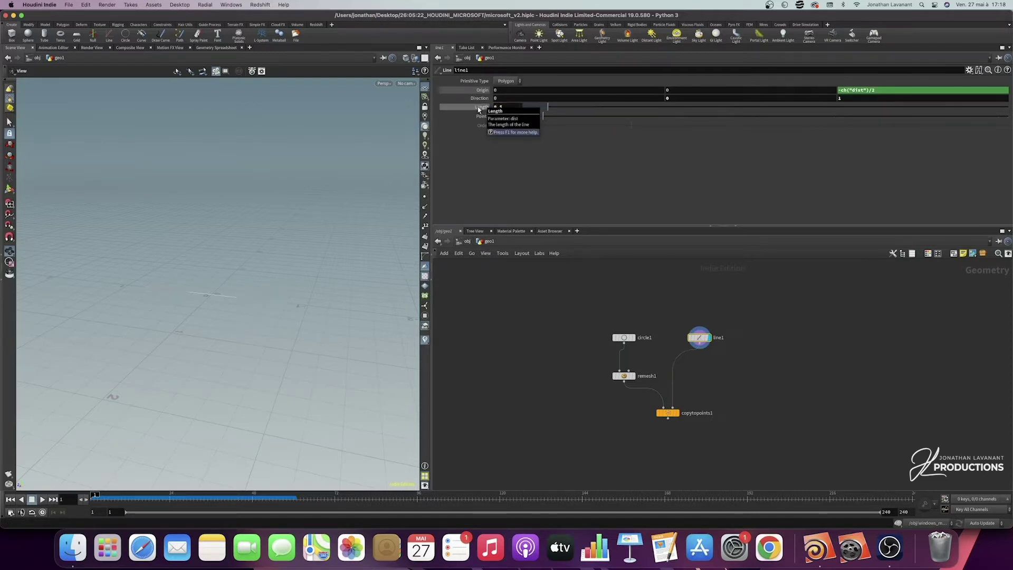
pyautogui.press('Return')
pyautogui.scroll(5, 199, 292)
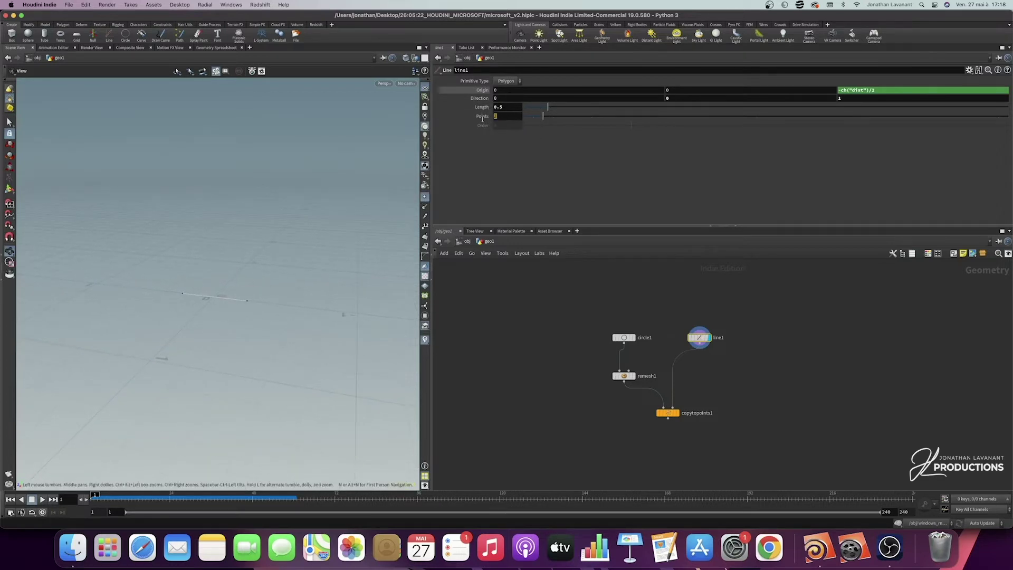
pyautogui.write('12')
pyautogui.press('Return')
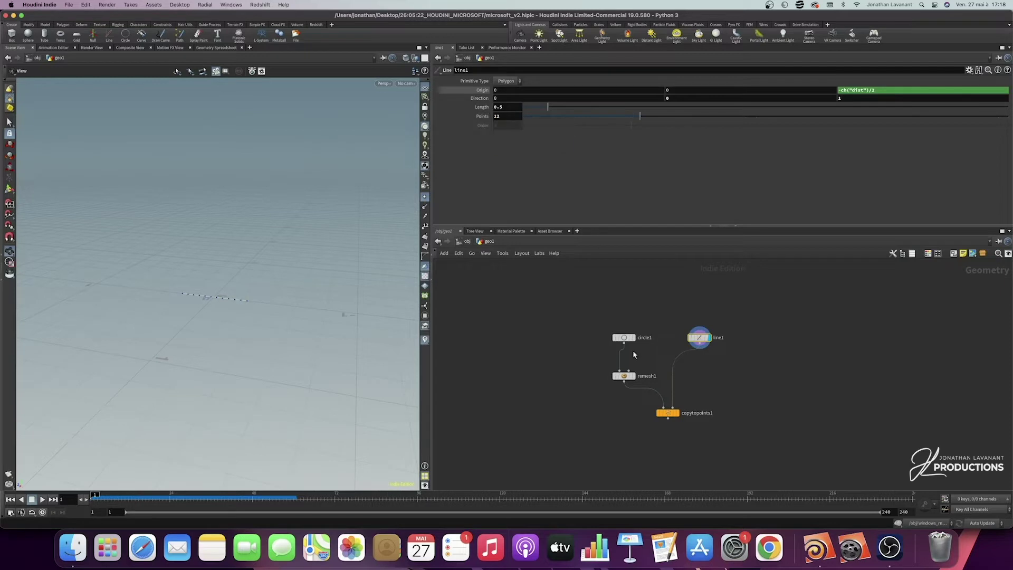
# Display the Copy to Points result and inspect the stacked circles from several angles
pyautogui.scroll(1, 611, 347)
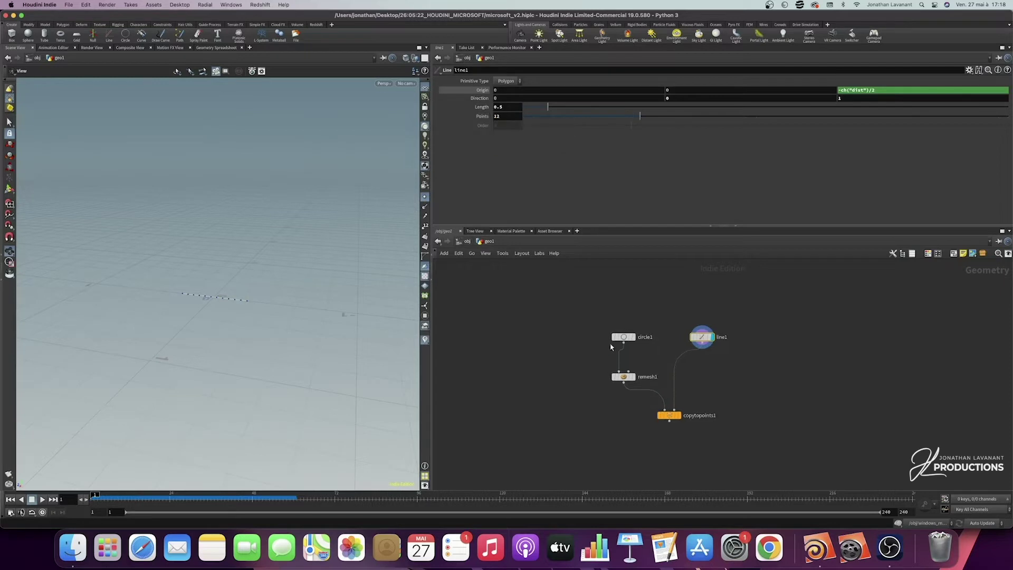
pyautogui.click(680, 420)
pyautogui.press('h')
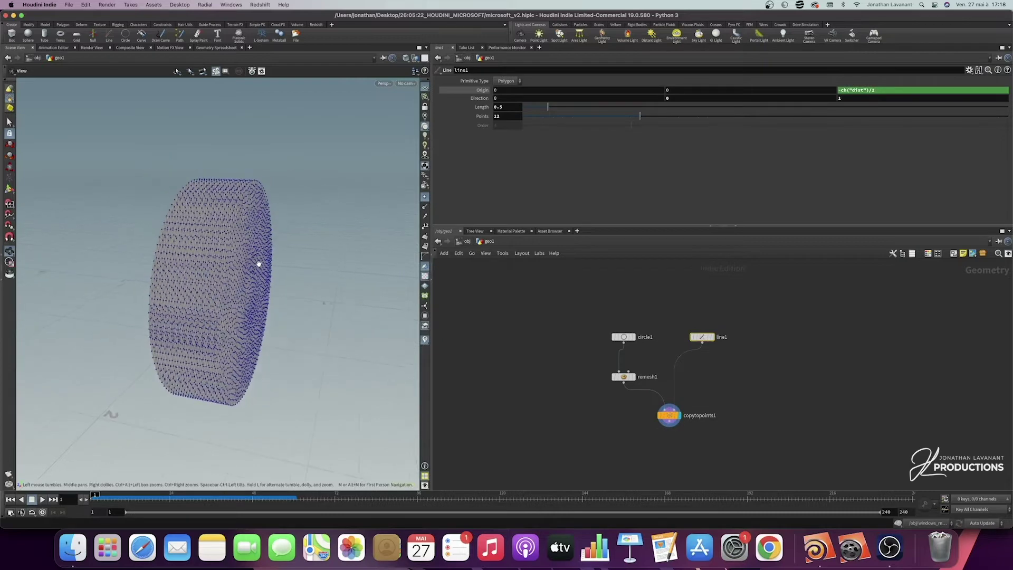
pyautogui.moveTo(242, 232)
pyautogui.mouseDown()
pyautogui.moveTo(266, 235)
pyautogui.moveTo(204, 231)
pyautogui.moveTo(253, 233)
pyautogui.moveTo(386, 381)
pyautogui.mouseUp()
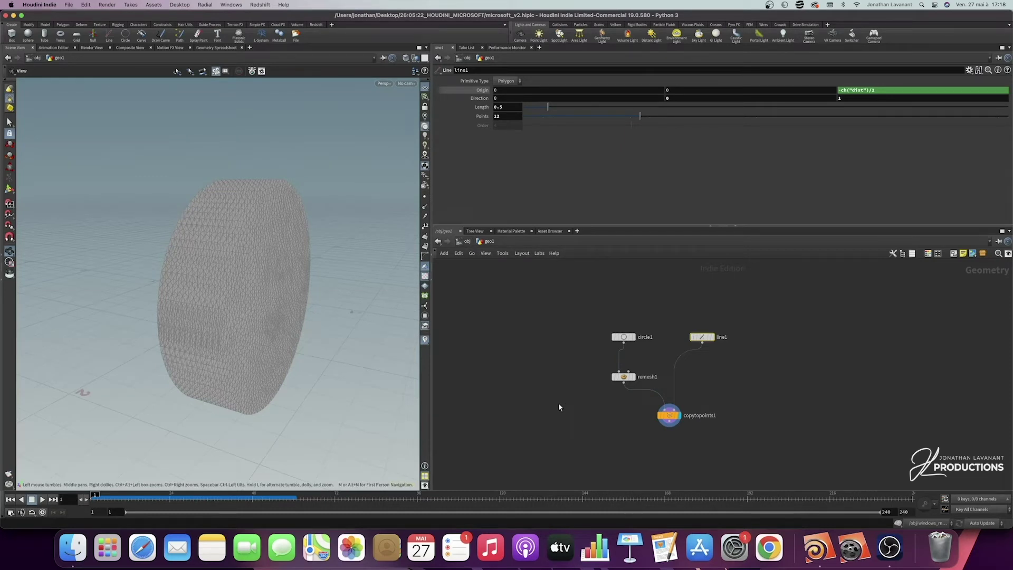
# Add a Color node fed by the Copy to Points output, name it viz, and display it
pyautogui.click(674, 429)
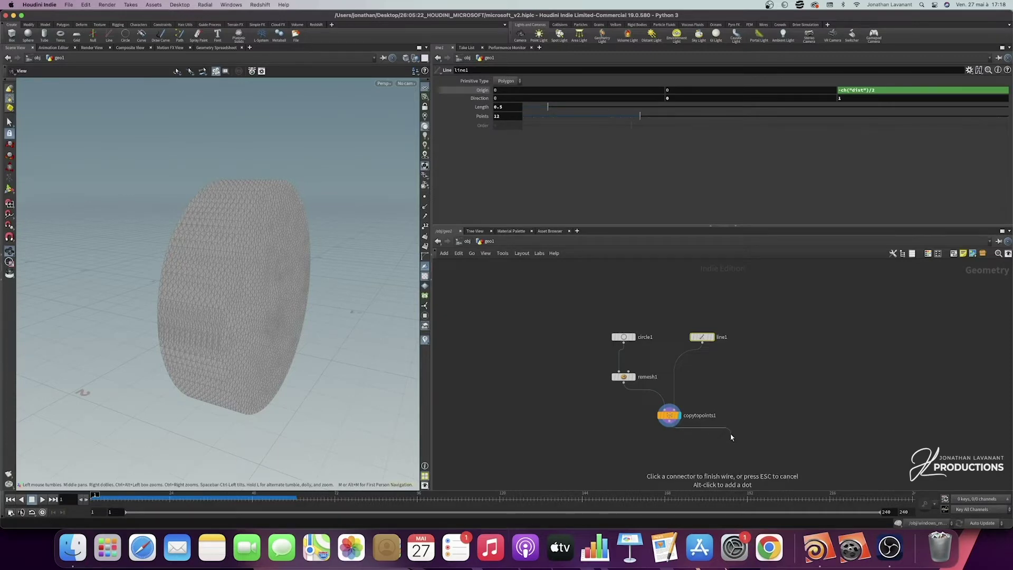
pyautogui.press('Tab')
pyautogui.press('Escape')
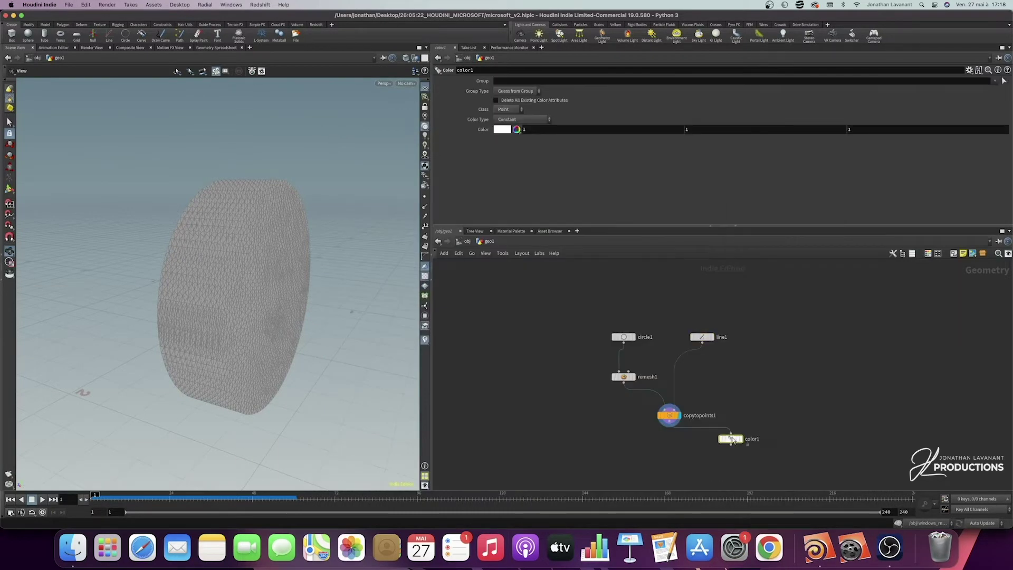
pyautogui.click(753, 438)
pyautogui.doubleClick(773, 438)
pyautogui.write('viz')
pyautogui.press('Return')
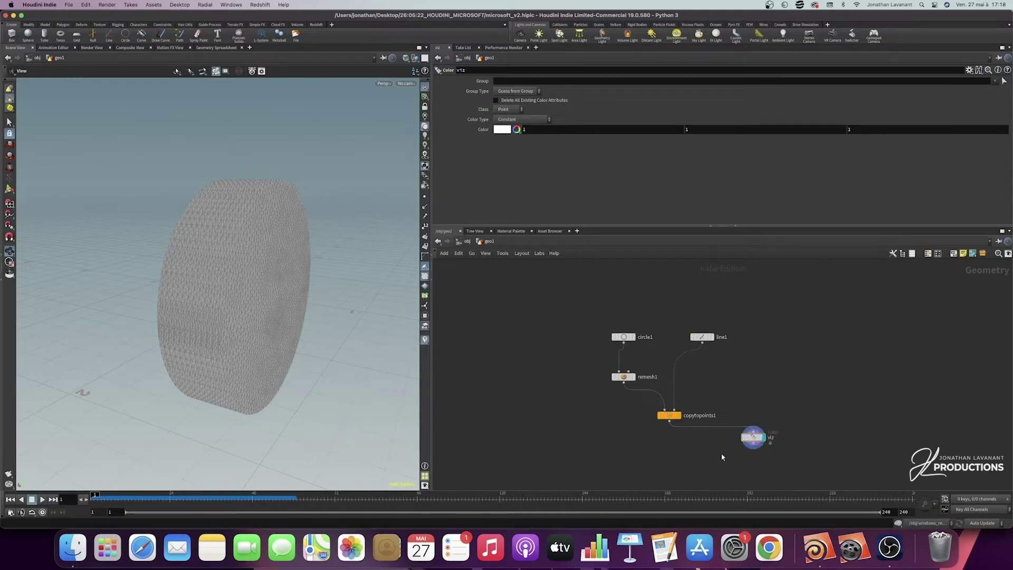
# Set the viz node's constant colour to dark red (0.3, 0.075, 0.075)
pyautogui.click(501, 129)
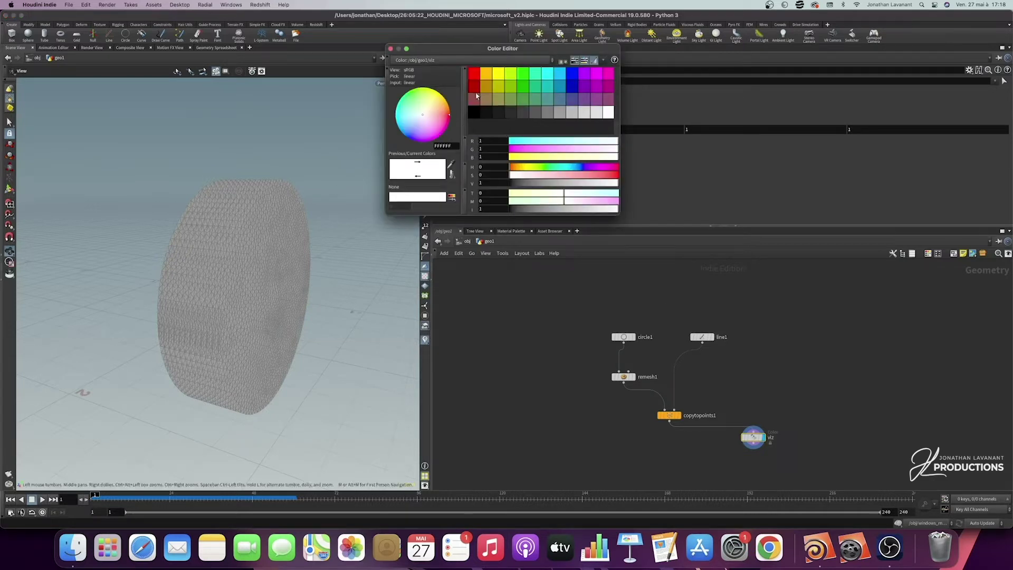
pyautogui.click(474, 99)
pyautogui.click(390, 48)
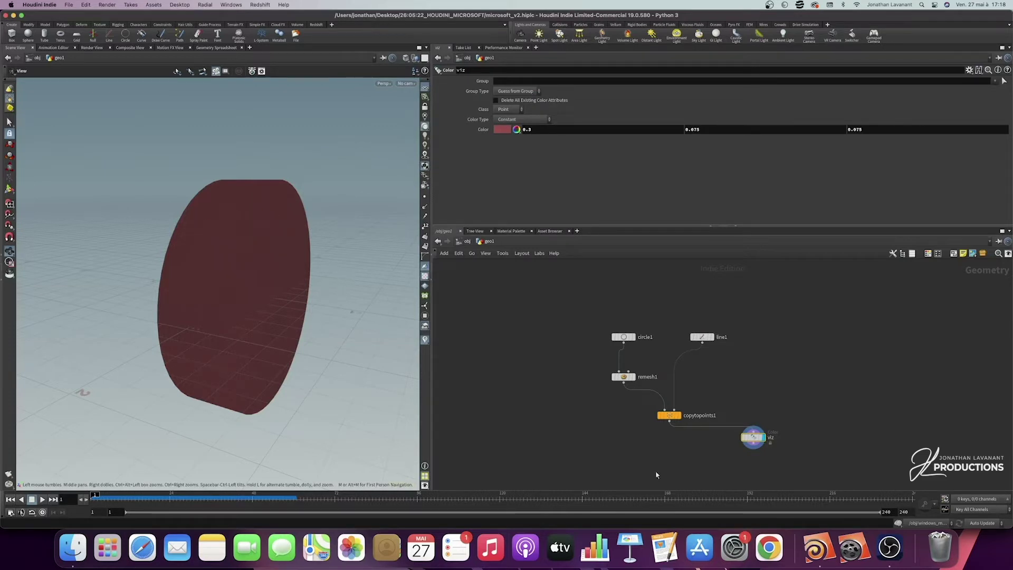
pyautogui.click(669, 415)
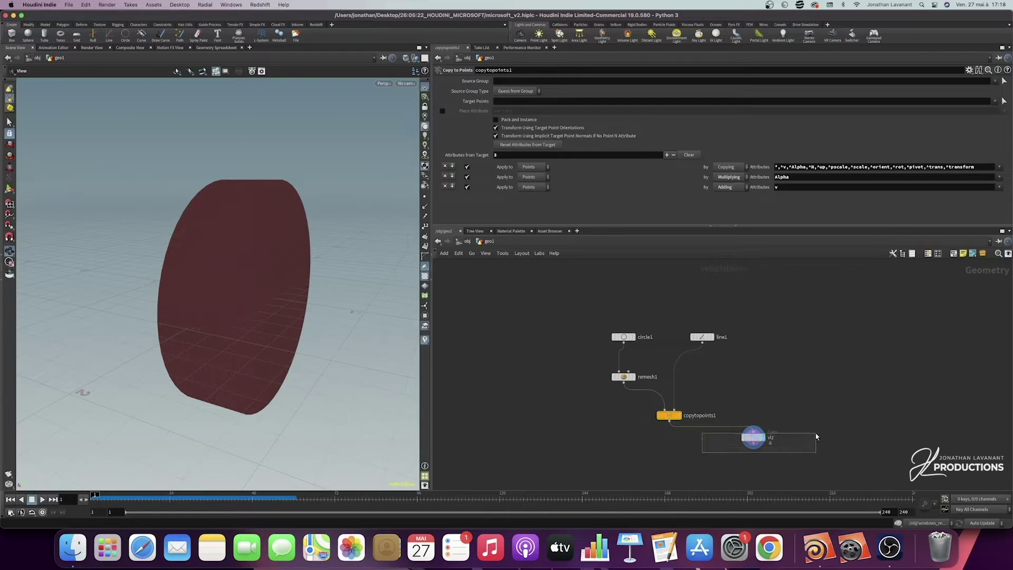
pyautogui.click(756, 437)
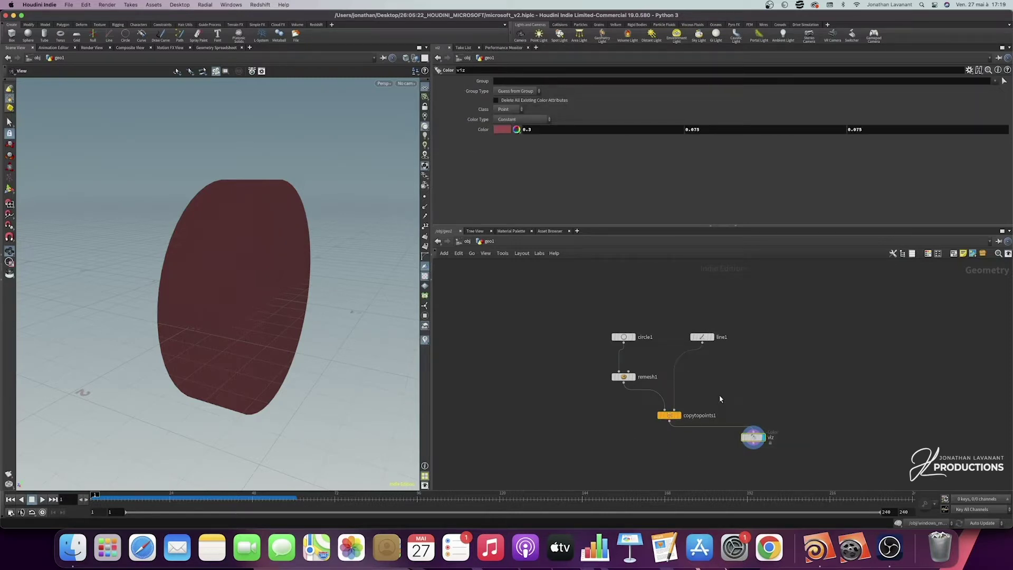
# Add a Point VOP node and wire it between the line and the target points input of Copy to Points
pyautogui.press('Tab')
pyautogui.write('poi')
pyautogui.write('nt wr')
pyautogui.press('Return')
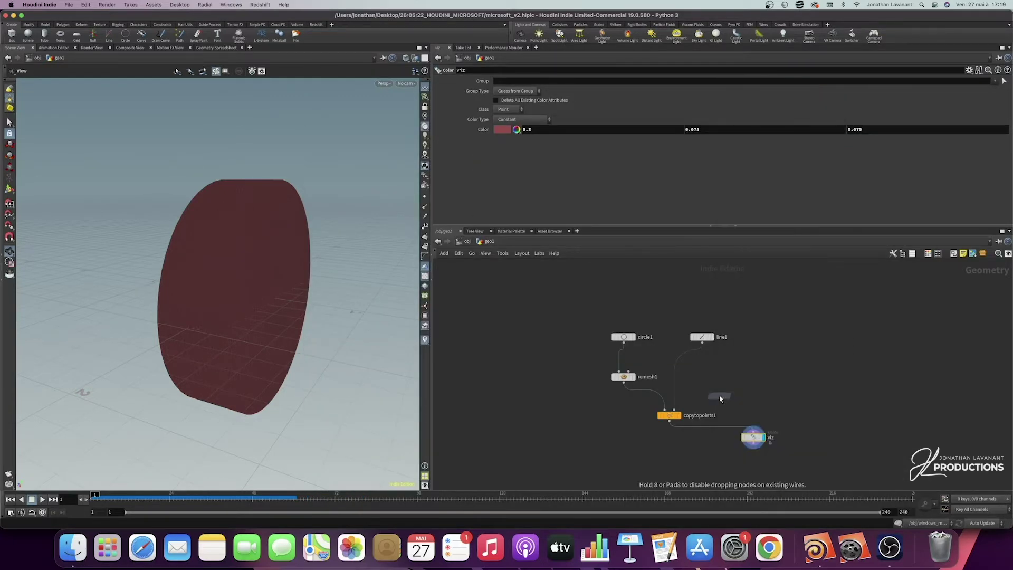
pyautogui.click(701, 378)
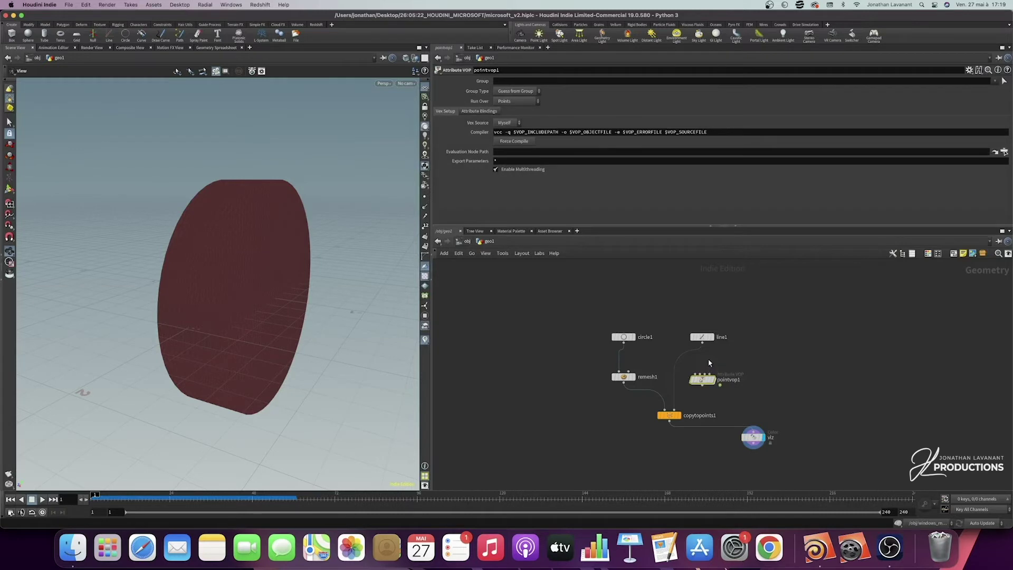
pyautogui.moveTo(701, 343); pyautogui.dragTo(673, 411)
# Open the Point VOP's network and examine the line's point numbers in the Geometry Spreadsheet
pyautogui.moveTo(703, 382)
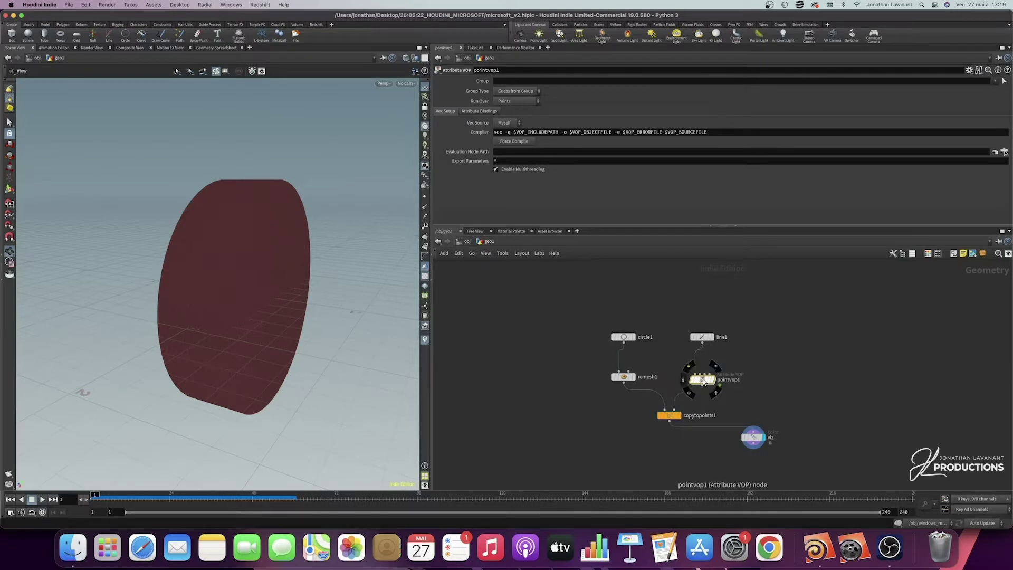
pyautogui.doubleClick(703, 381)
pyautogui.moveTo(654, 347); pyautogui.dragTo(509, 298)
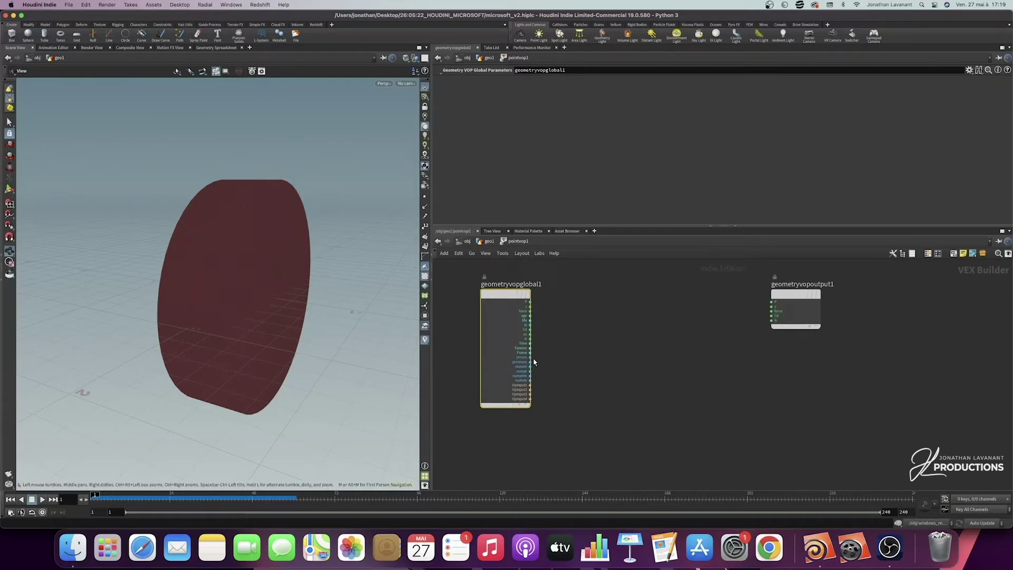
pyautogui.click(215, 48)
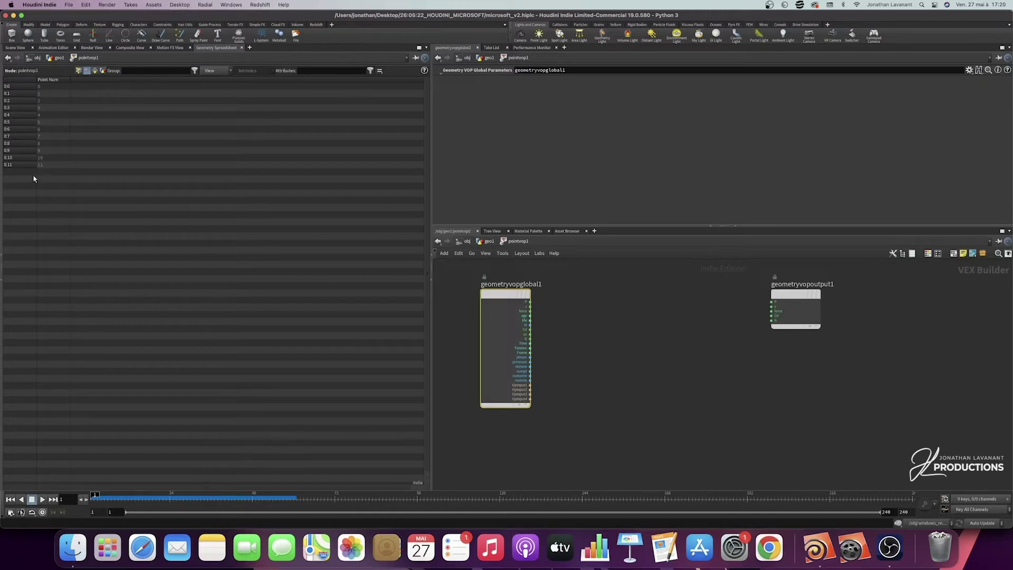
pyautogui.click(22, 47)
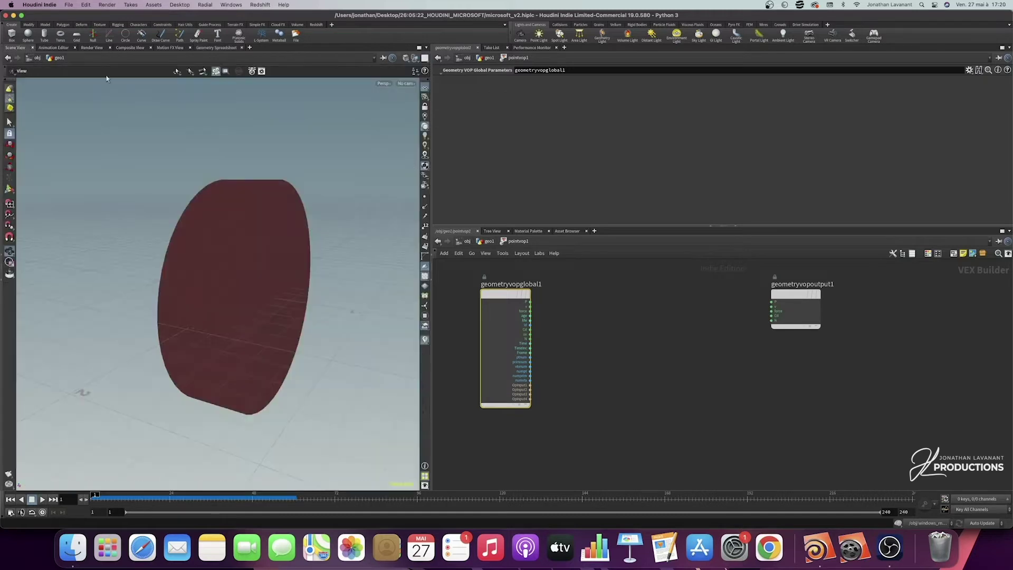
# Add a Bind Export node fed by the ptnum output of the geometry globals
pyautogui.click(529, 357)
pyautogui.press('Tab')
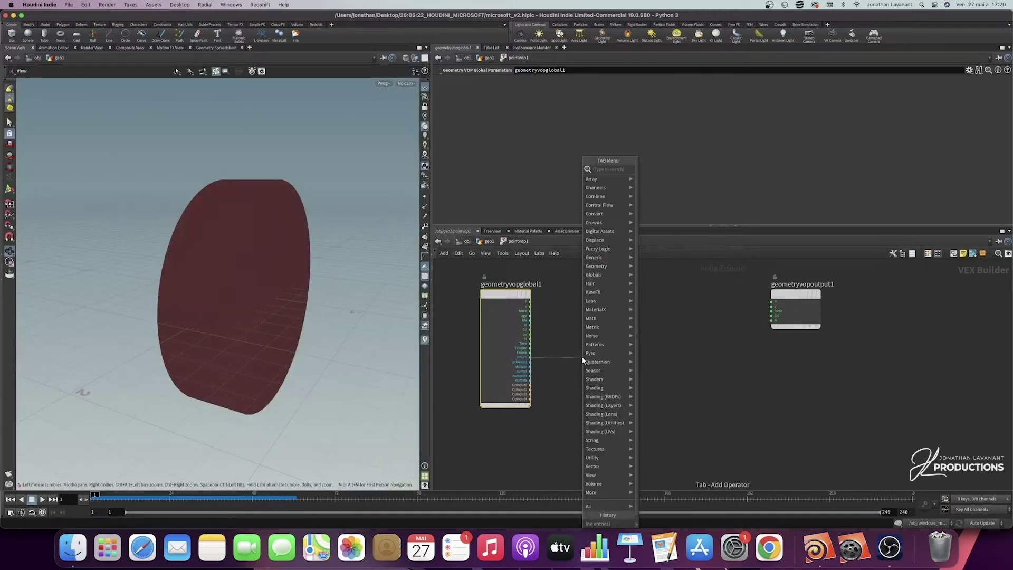
pyautogui.write('bind exp')
pyautogui.press('Return')
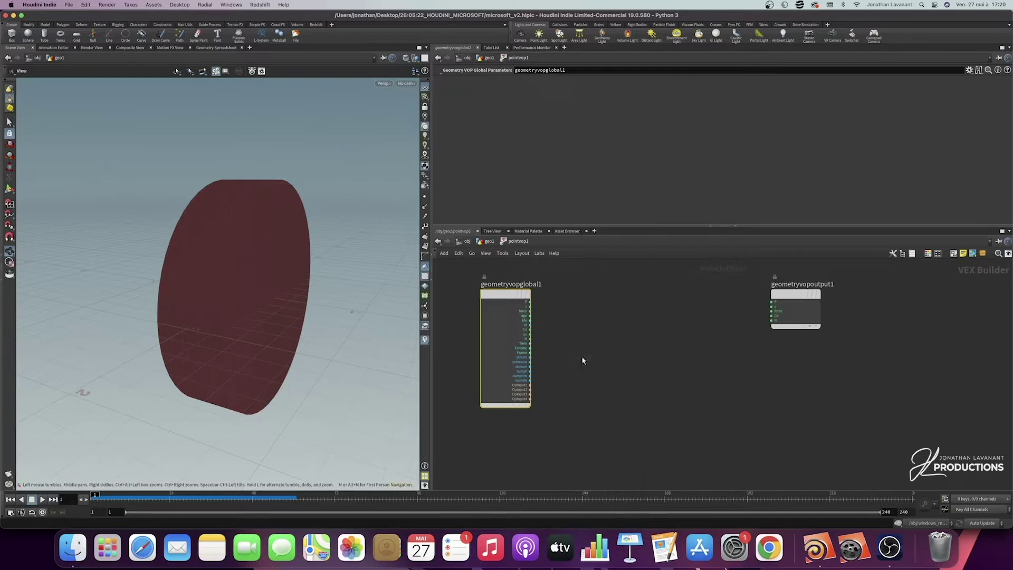
pyautogui.click(582, 361)
pyautogui.moveTo(582, 360); pyautogui.dragTo(608, 354)
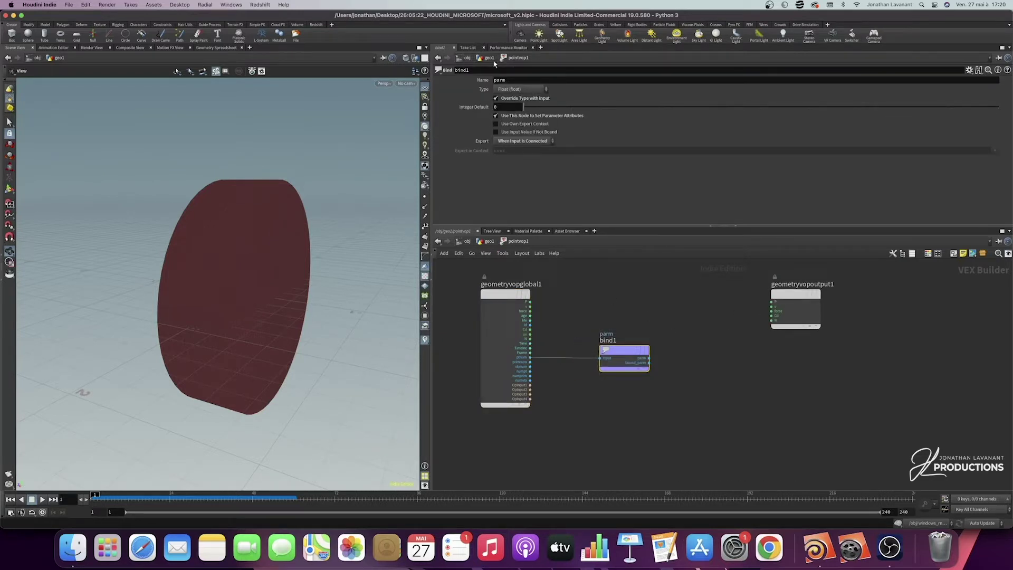
# Name the exported bind parameter id_cloth
pyautogui.click(519, 80)
pyautogui.write('id')
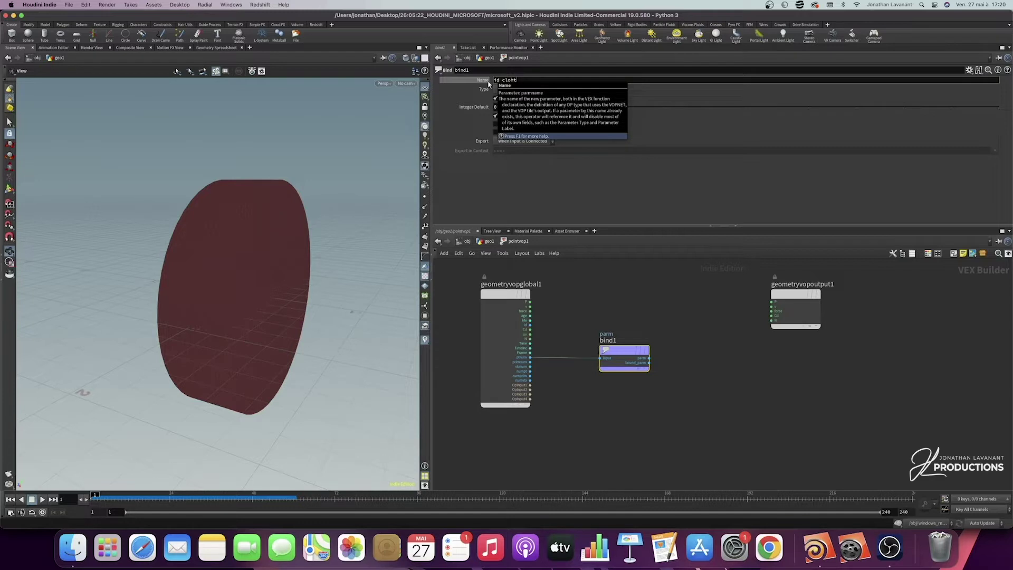
pyautogui.write('_cloth')
pyautogui.press('Return')
pyautogui.doubleClick(525, 80)
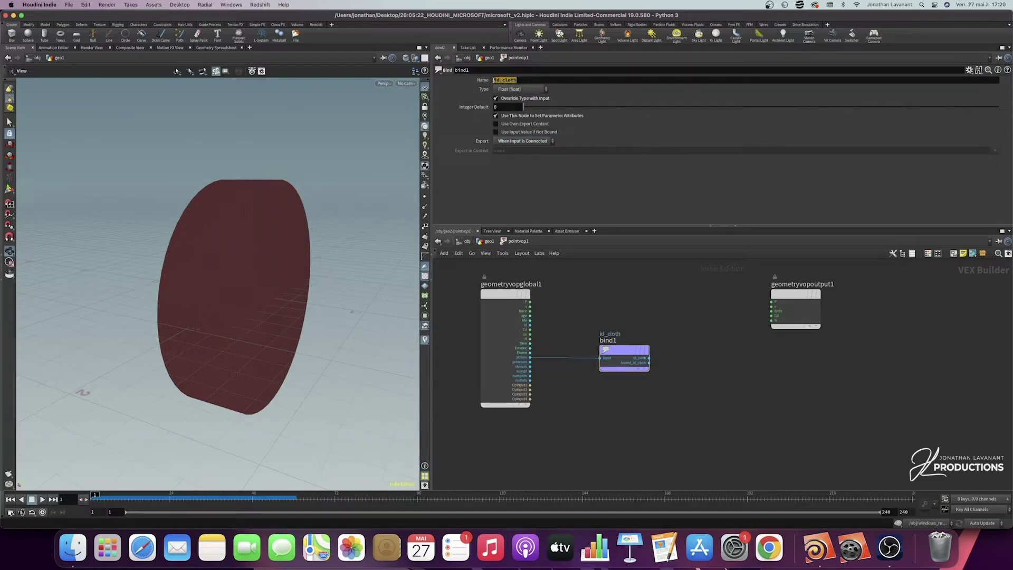
# Back in the geometry network, set the viz node's colour type to Random from Attribute using the attribute id_cloth
pyautogui.click(489, 241)
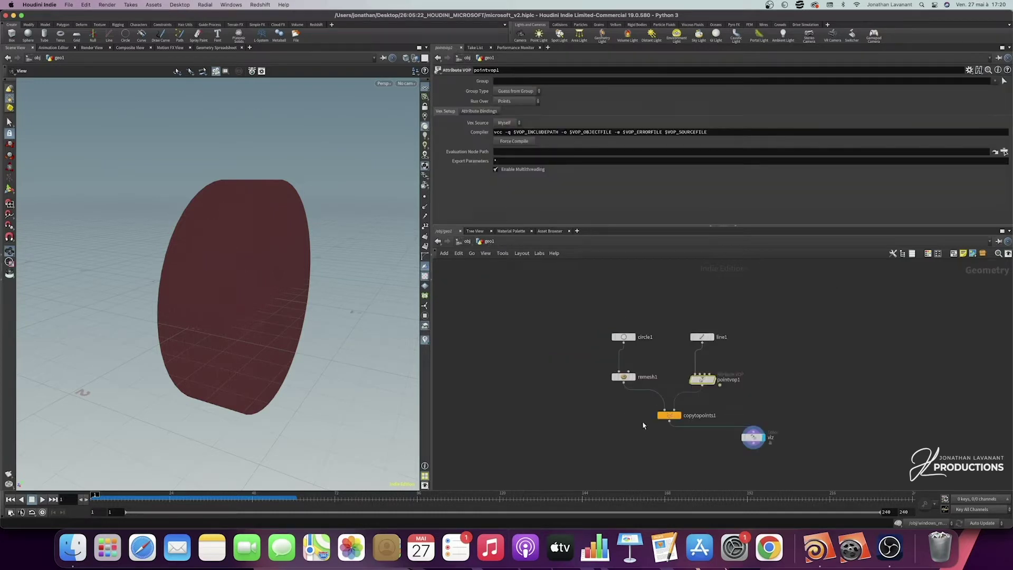
pyautogui.click(753, 437)
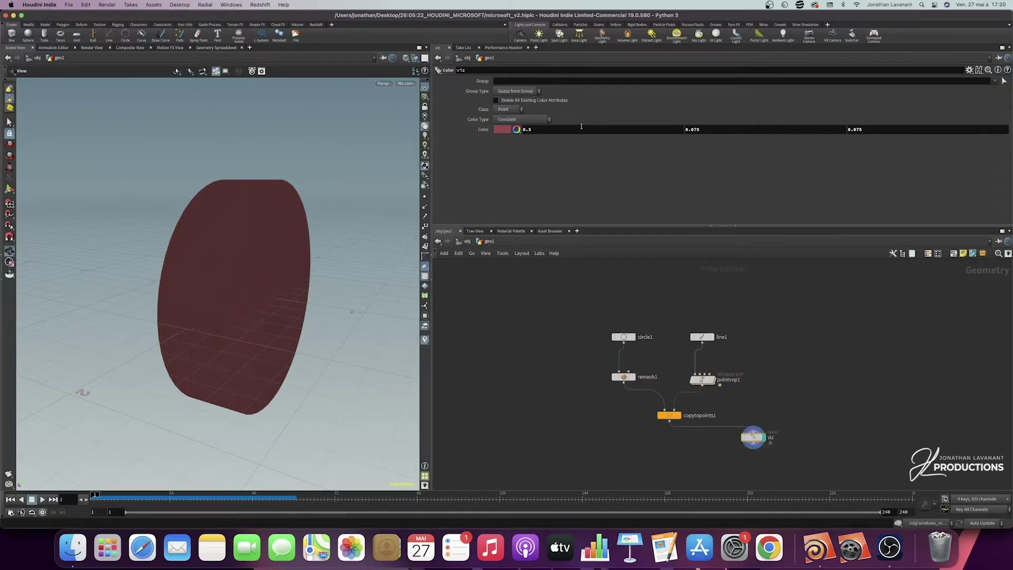
pyautogui.click(520, 121)
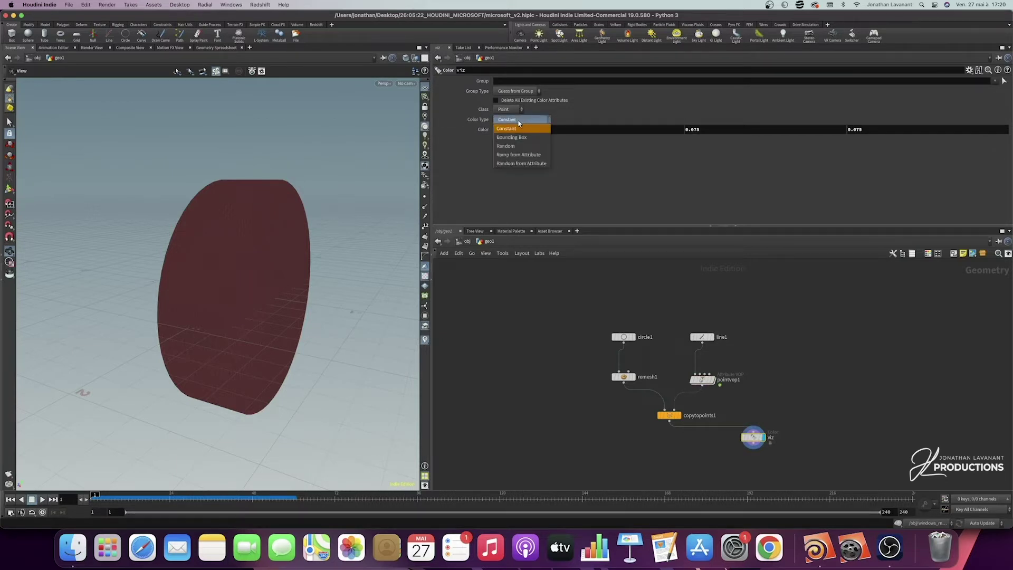
pyautogui.click(520, 164)
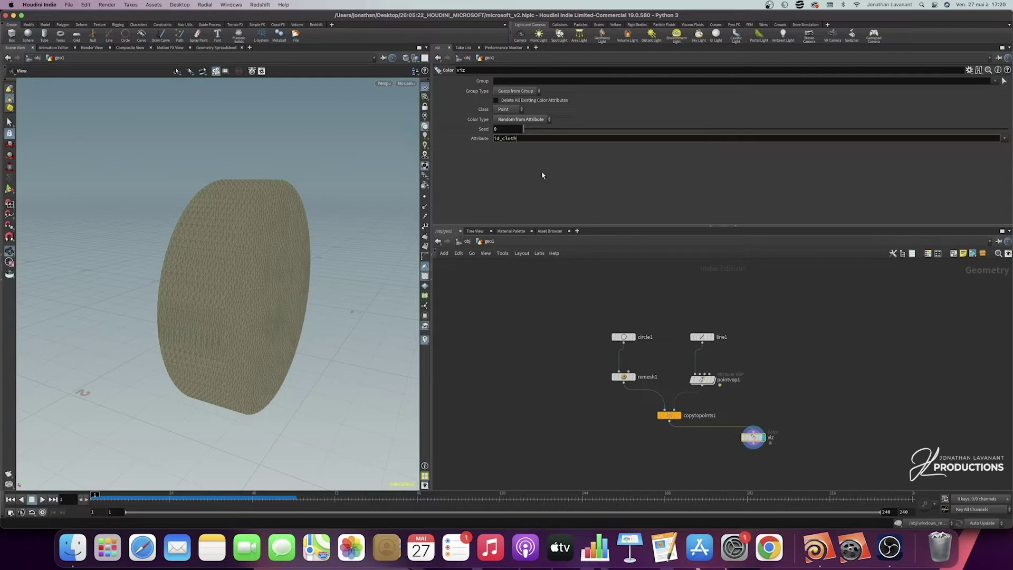
pyautogui.click(554, 176)
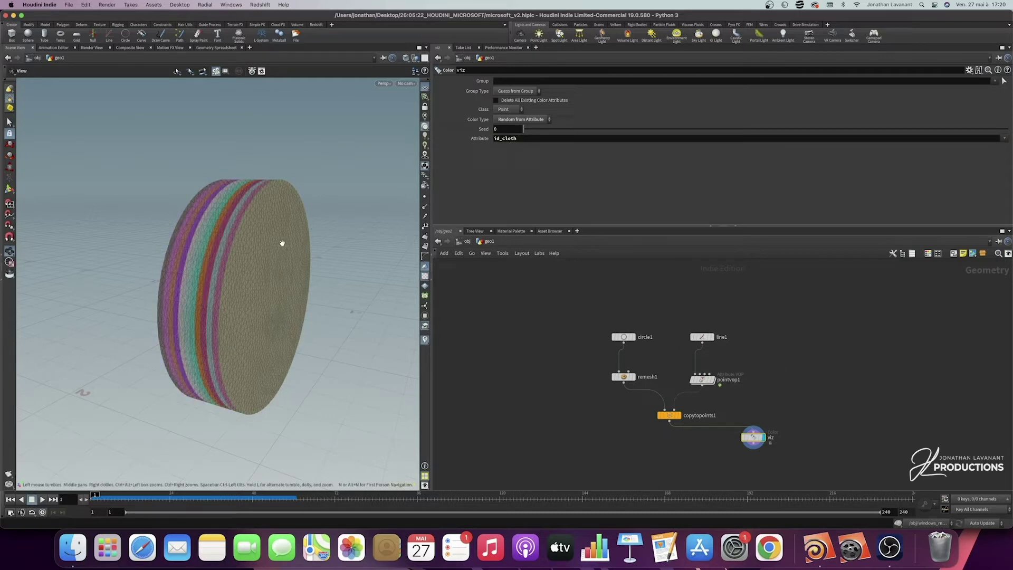
# Switch the viz node's colour type to Ramp from Attribute, driven by the id_cloth attribute
pyautogui.moveTo(200, 260); pyautogui.dragTo(210, 196)
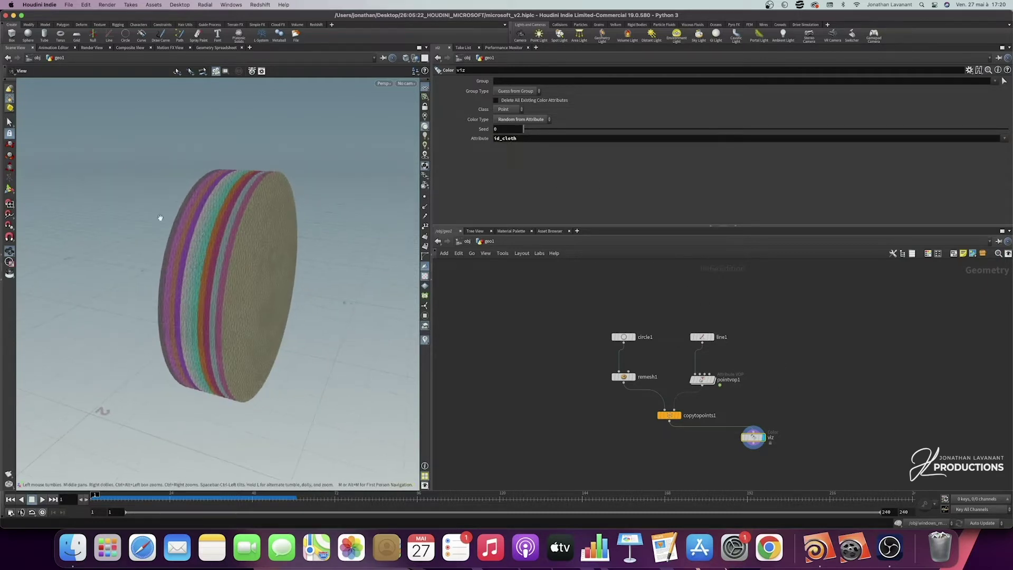
pyautogui.click(526, 121)
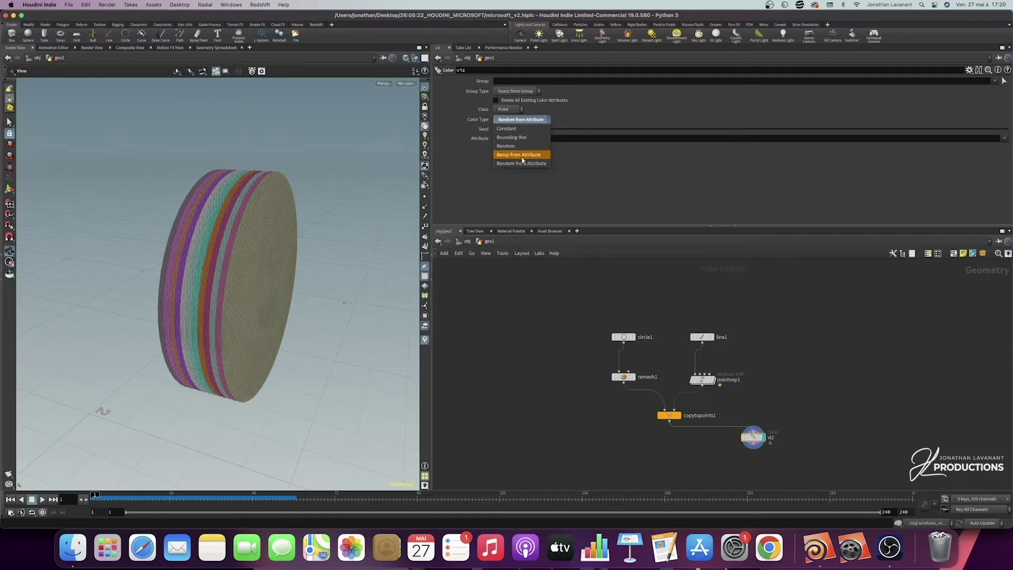
pyautogui.click(521, 155)
pyautogui.doubleClick(520, 129)
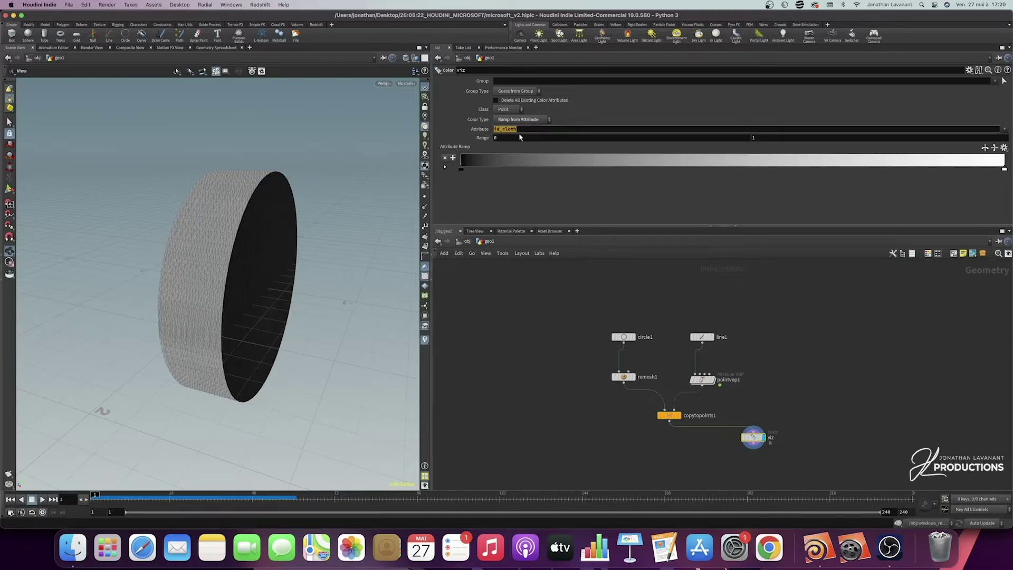
pyautogui.click(614, 117)
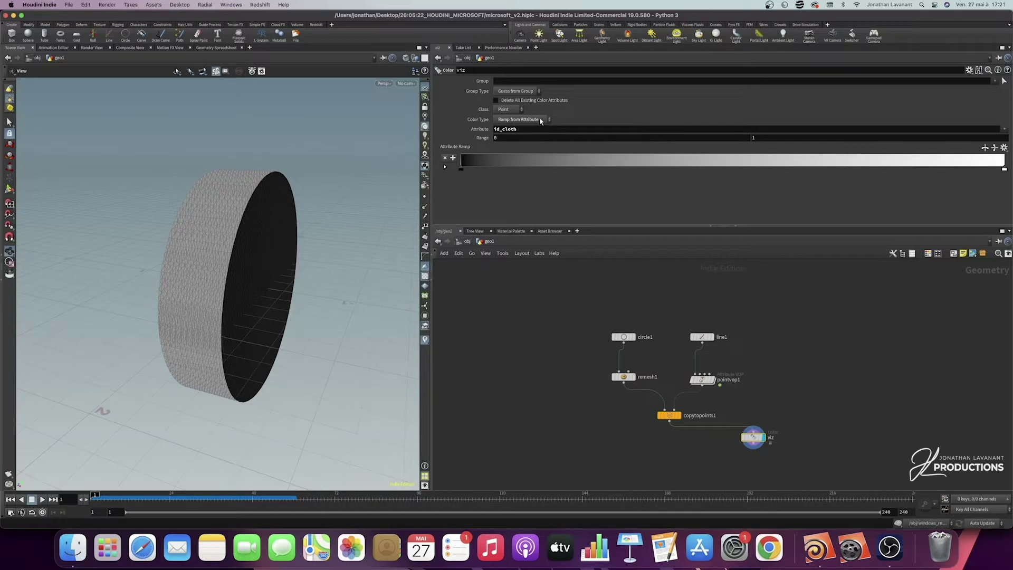
# Set the upper limit of the viz node's attribute range to 11
pyautogui.click(753, 138)
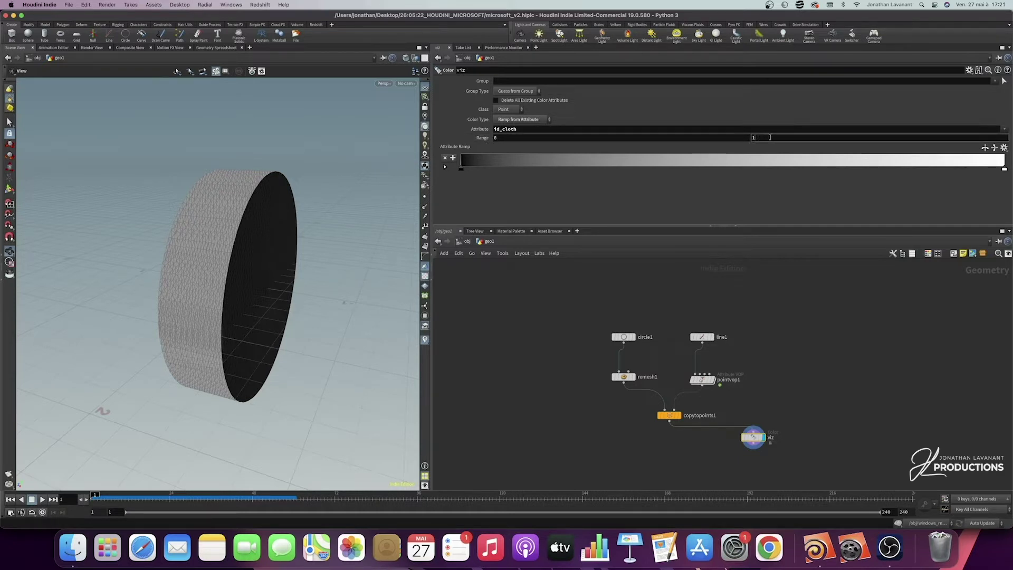
pyautogui.write('11')
pyautogui.press('Return')
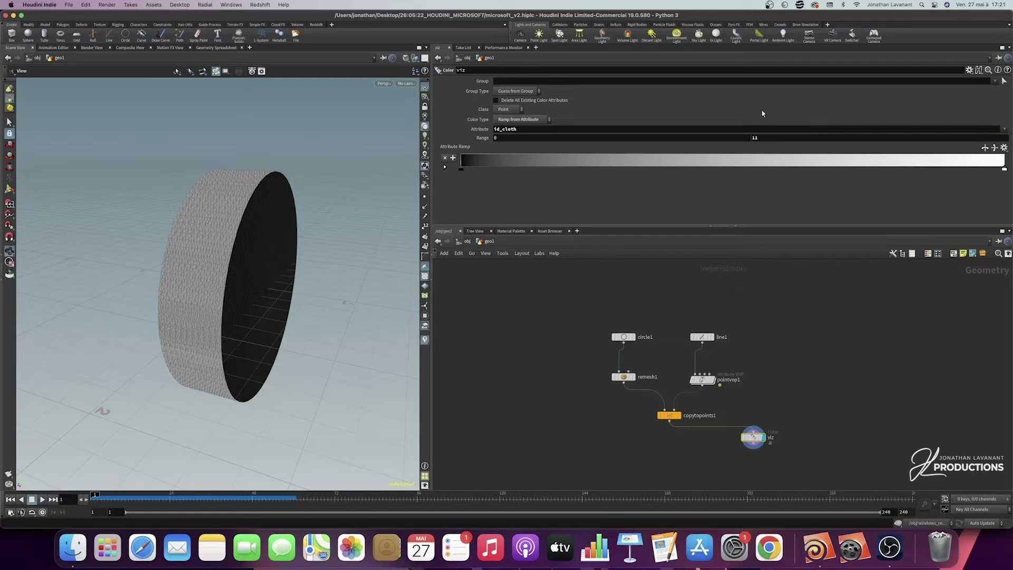
pyautogui.moveTo(460, 169)
pyautogui.mouseDown()
pyautogui.moveTo(806, 169)
pyautogui.moveTo(451, 168)
pyautogui.moveTo(854, 169)
pyautogui.moveTo(449, 166)
pyautogui.mouseUp()
pyautogui.moveTo(538, 131); pyautogui.dragTo(493, 130)
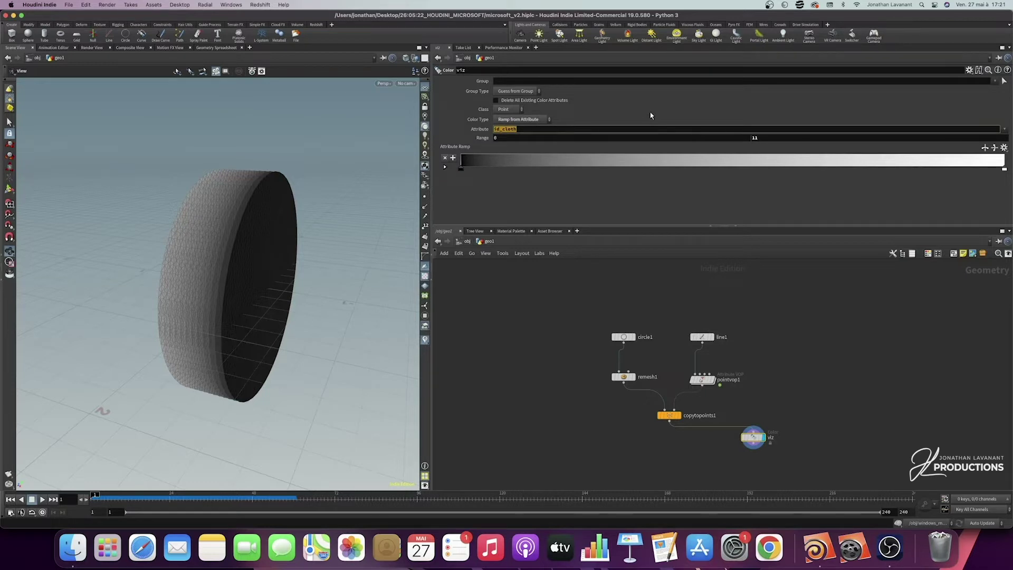
# Check the line's point settings and add a second Point VOP fed by the Copy to Points output
pyautogui.scroll(-1, 685, 437)
pyautogui.moveTo(683, 431); pyautogui.dragTo(807, 387)
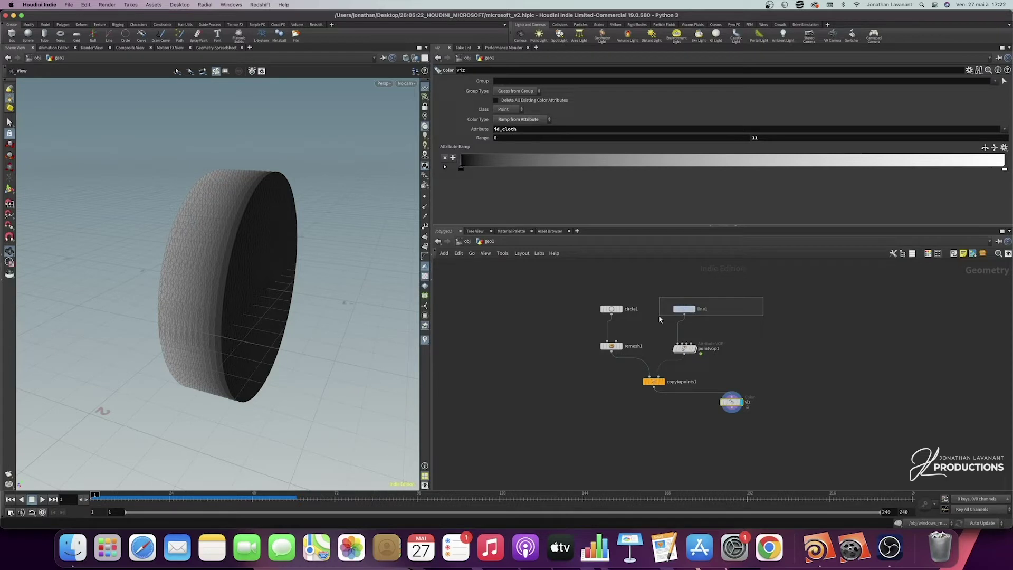
pyautogui.click(684, 309)
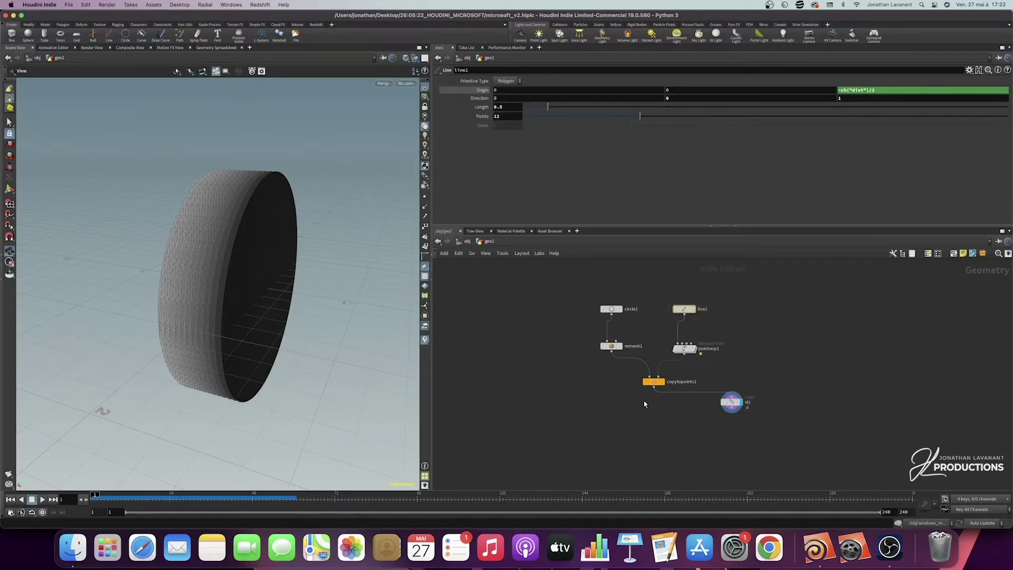
pyautogui.click(654, 389)
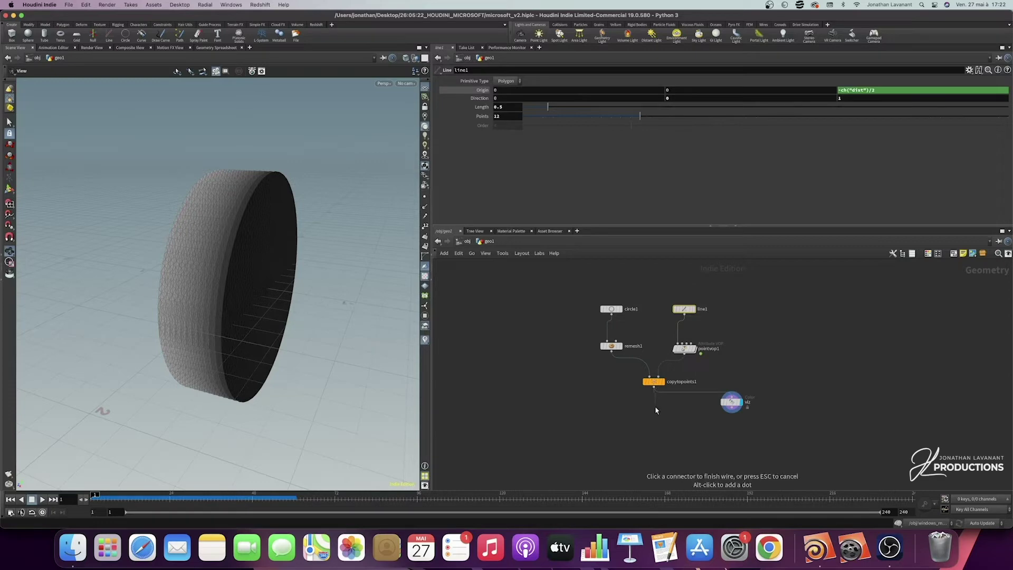
pyautogui.press('Tab')
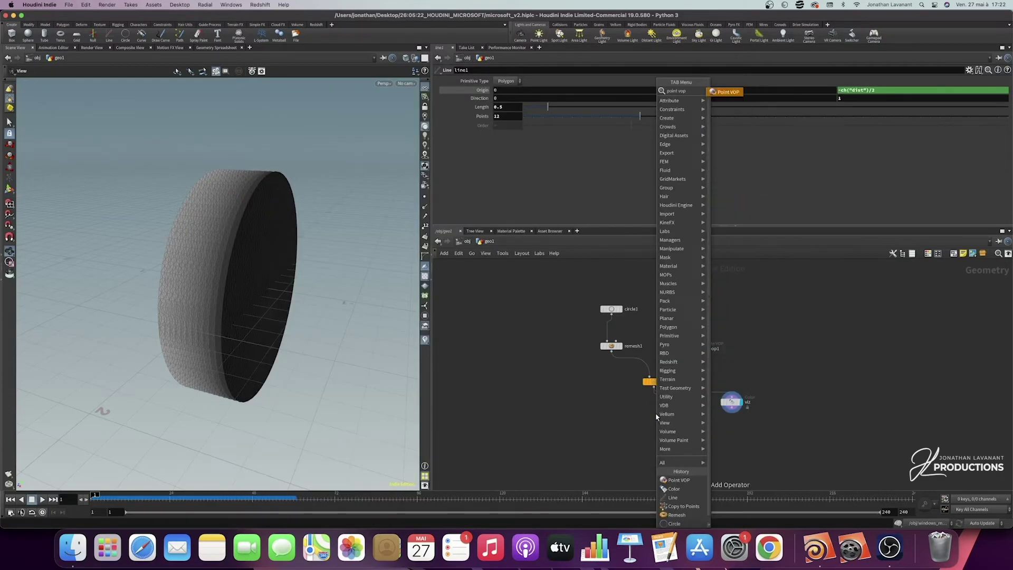
pyautogui.press('Escape')
pyautogui.click(655, 432)
pyautogui.moveTo(665, 433)
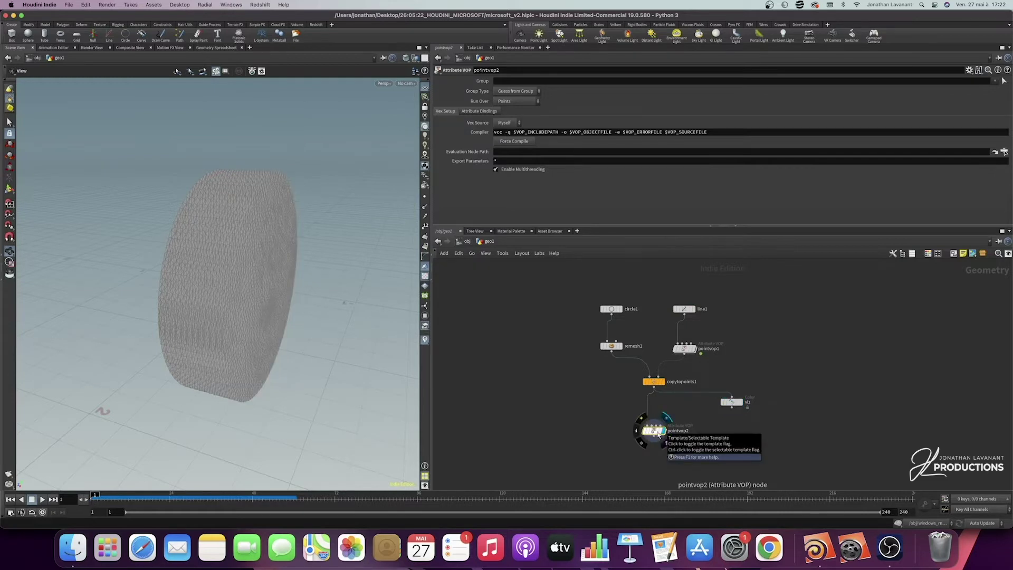
# Open the new Point VOP's network and reposition its geometry globals and output nodes to make room between them
pyautogui.doubleClick(664, 432)
pyautogui.moveTo(628, 338); pyautogui.dragTo(498, 298)
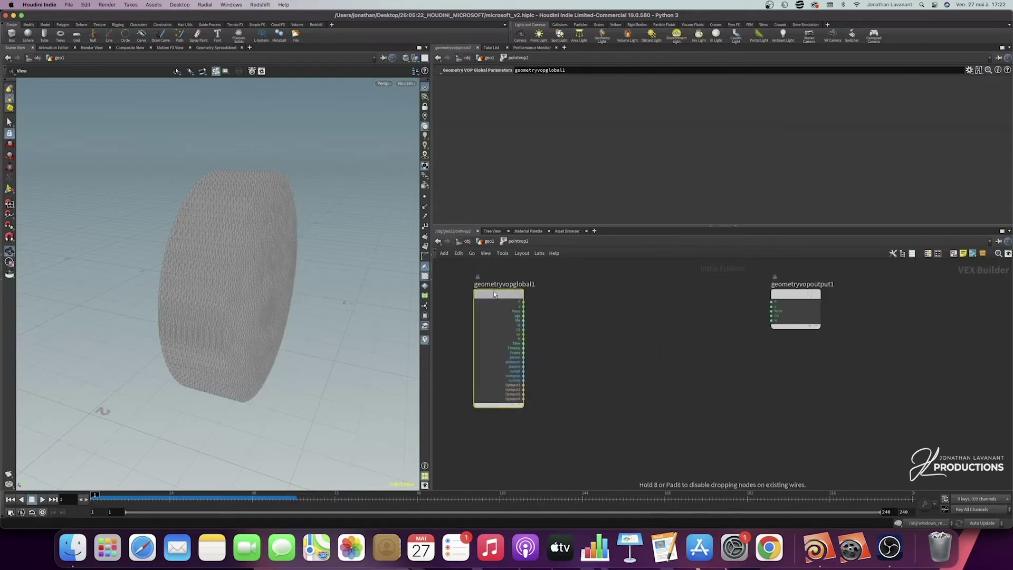
pyautogui.moveTo(795, 308); pyautogui.dragTo(771, 308)
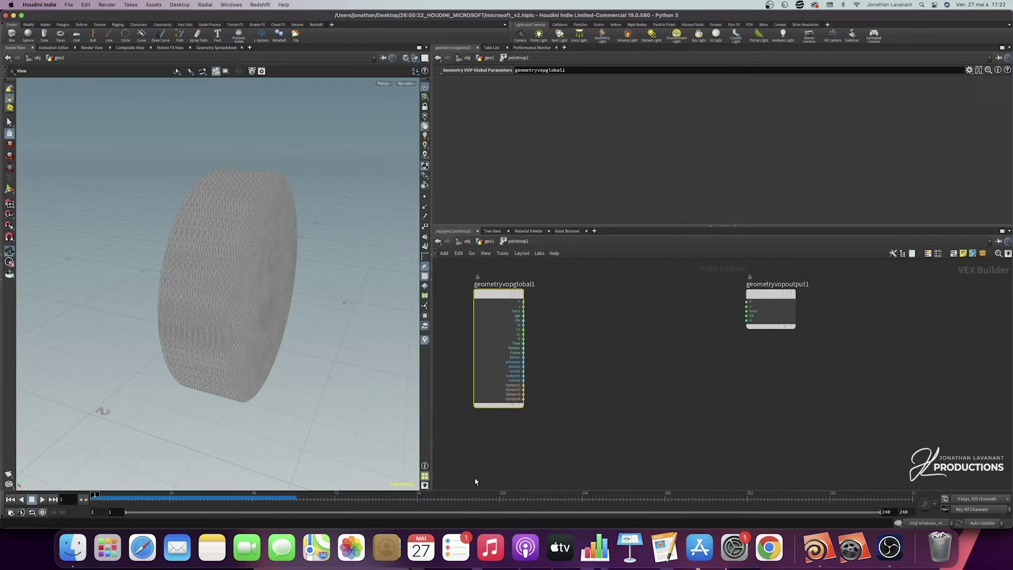
# Add a Bind node below the geometry globals and name its parameter id_cloth
pyautogui.press('Tab')
pyautogui.write('bind')
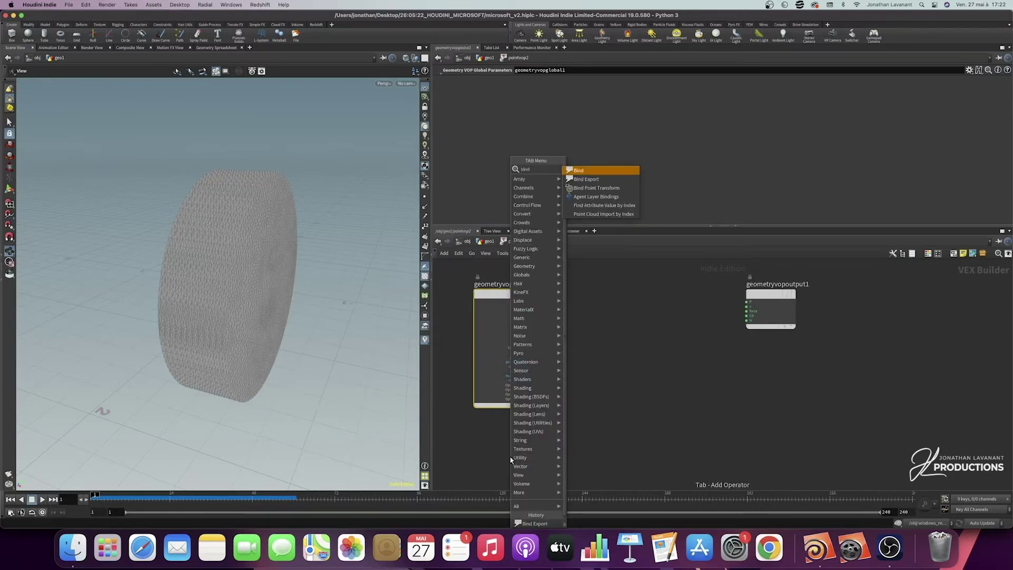
pyautogui.press('Return')
pyautogui.click(500, 451)
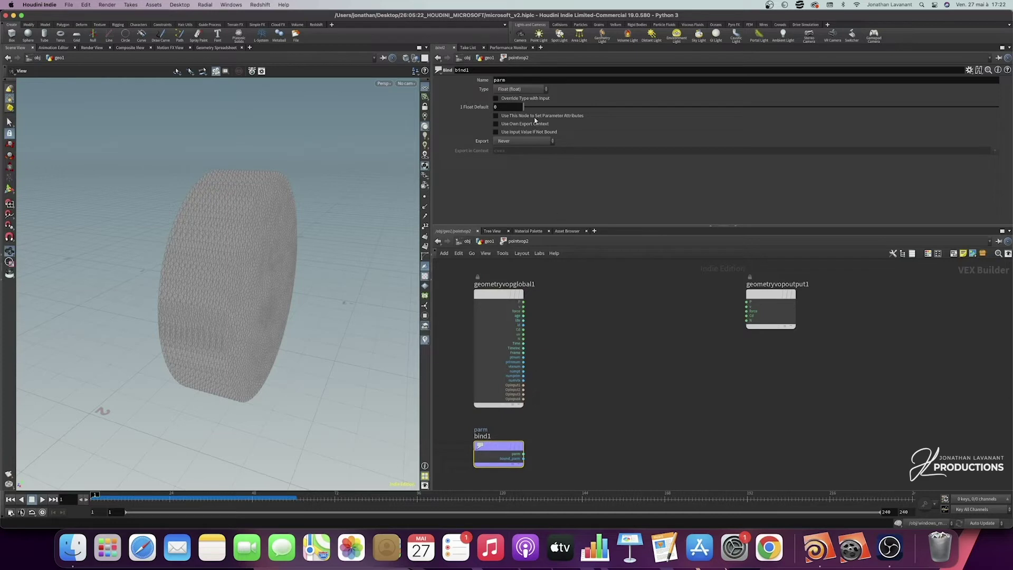
pyautogui.doubleClick(521, 80)
pyautogui.write('id_cloth')
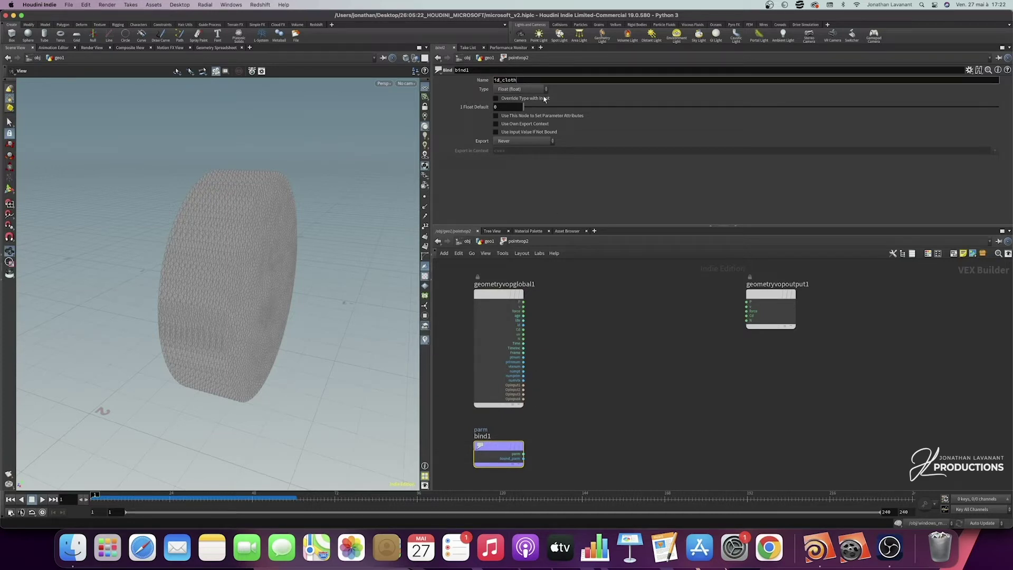
pyautogui.press('Return')
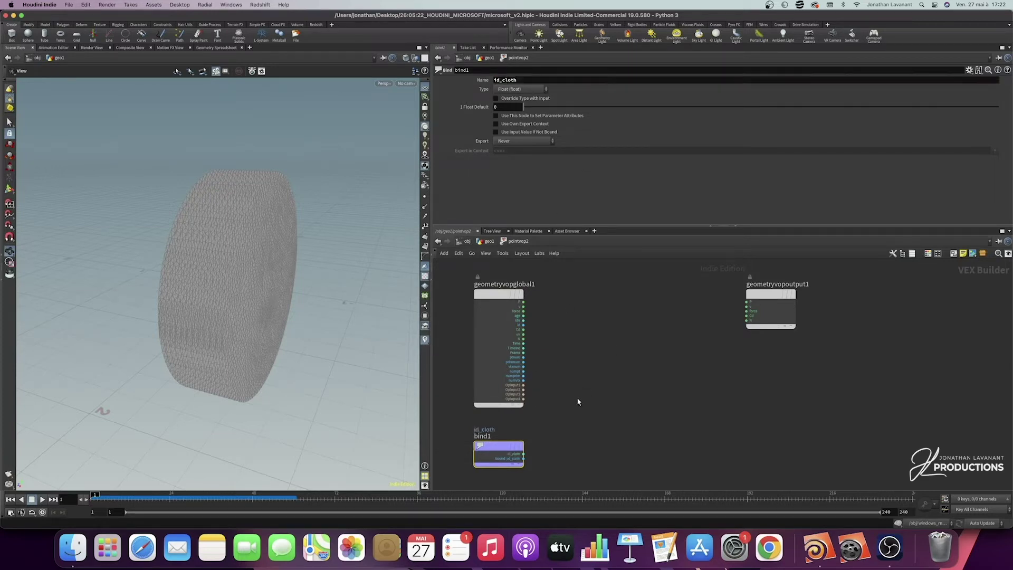
# Add a Fit Range node fed by the id_cloth bind output and set its source maximum to 11
pyautogui.click(522, 453)
pyautogui.press('Tab')
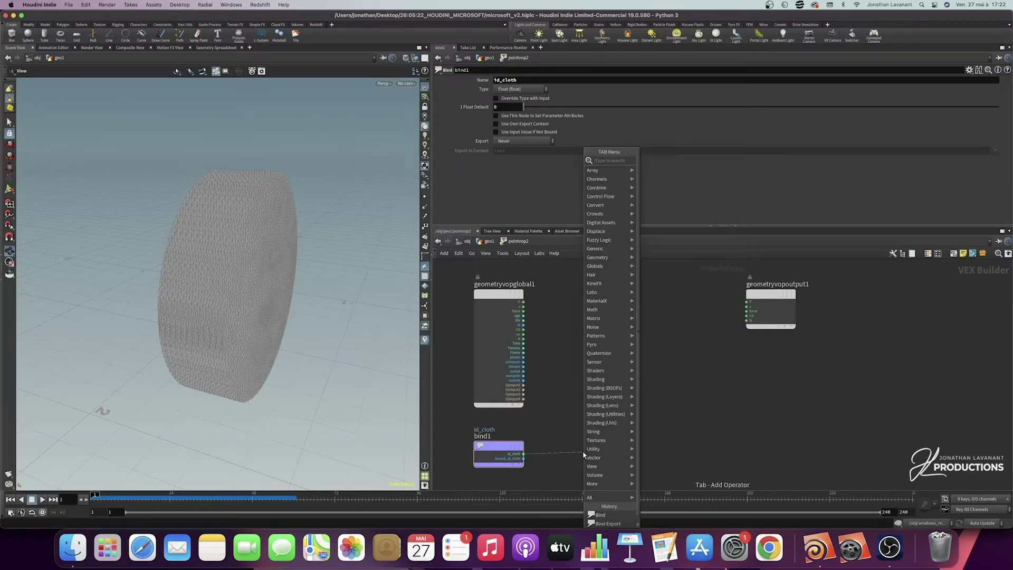
pyautogui.write('fit rang')
pyautogui.press('Return')
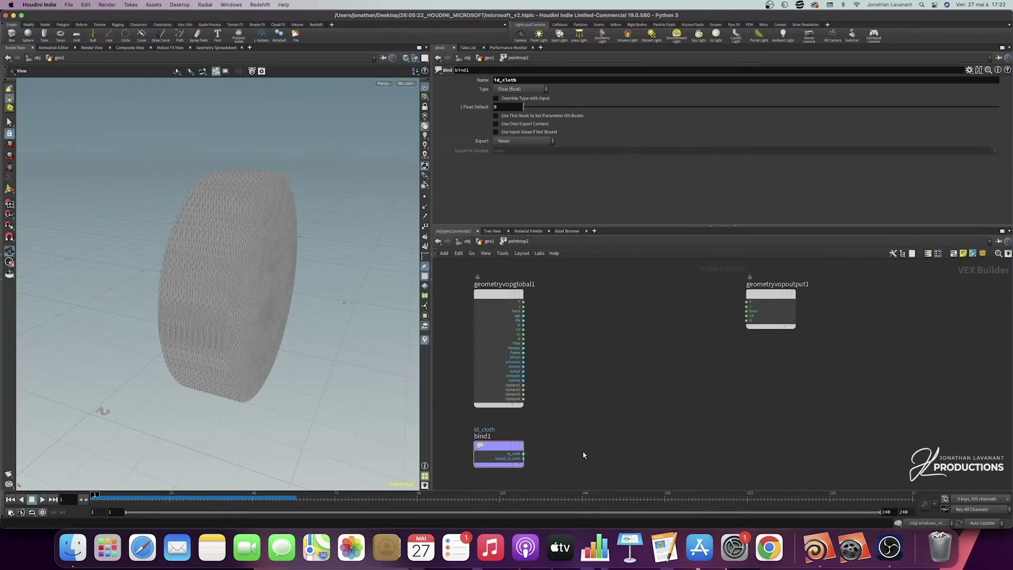
pyautogui.click(635, 445)
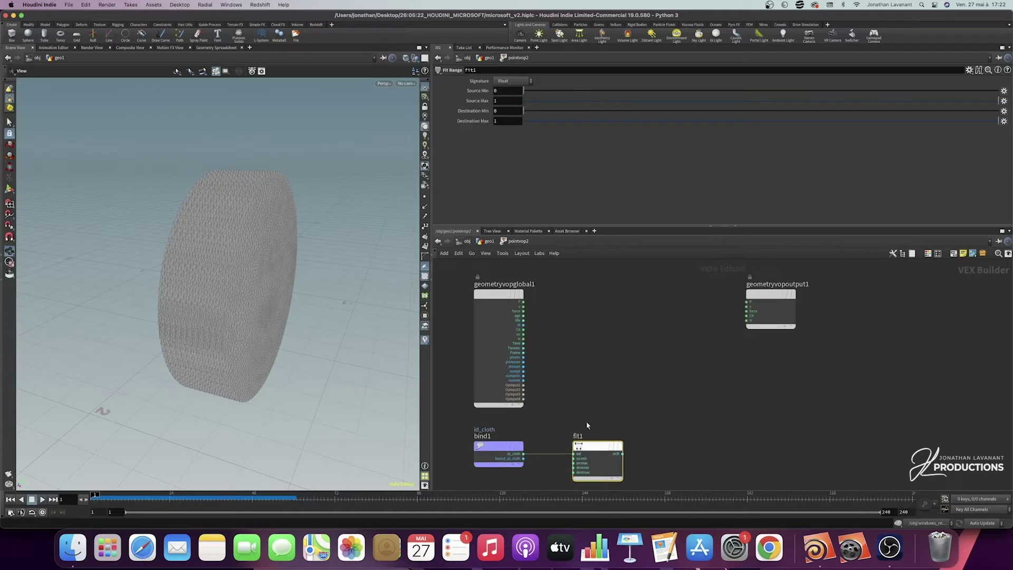
pyautogui.click(506, 101)
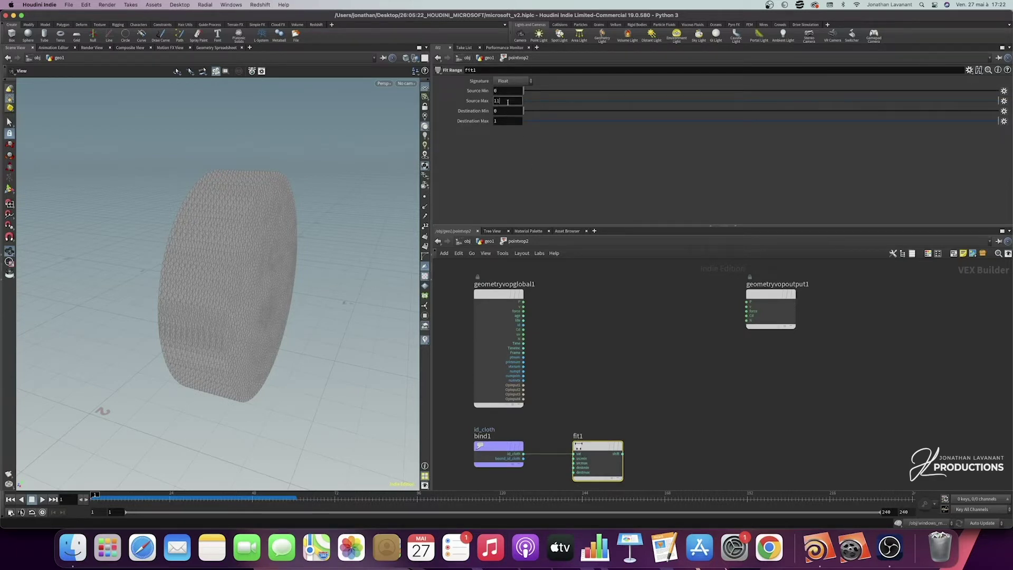
pyautogui.press('Return')
# Add a Bind Export node fed by the Fit Range output and name its parameter id_color
pyautogui.click(623, 453)
pyautogui.press('Tab')
pyautogui.write('bind expor')
pyautogui.press('Return')
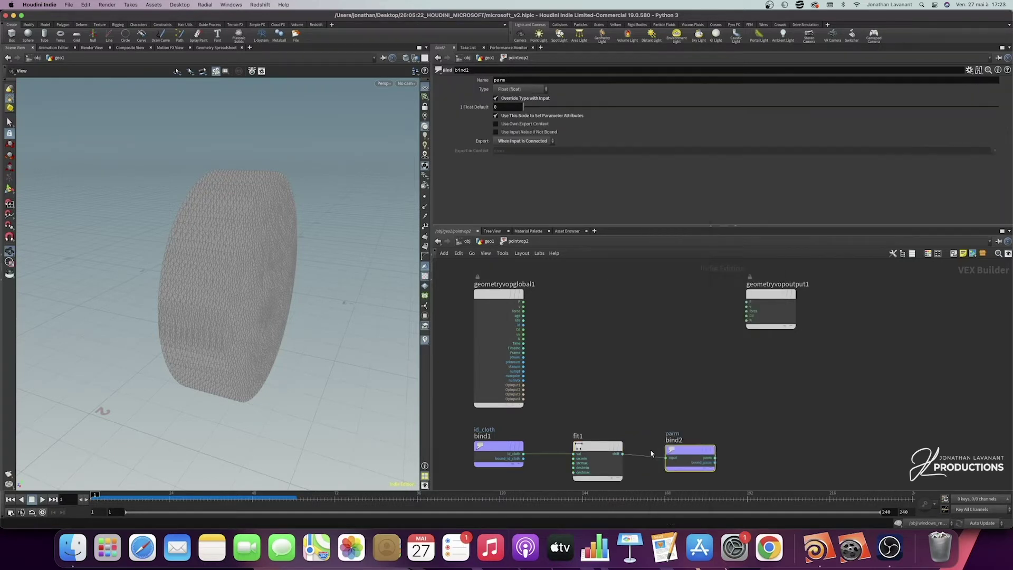
pyautogui.click(702, 449)
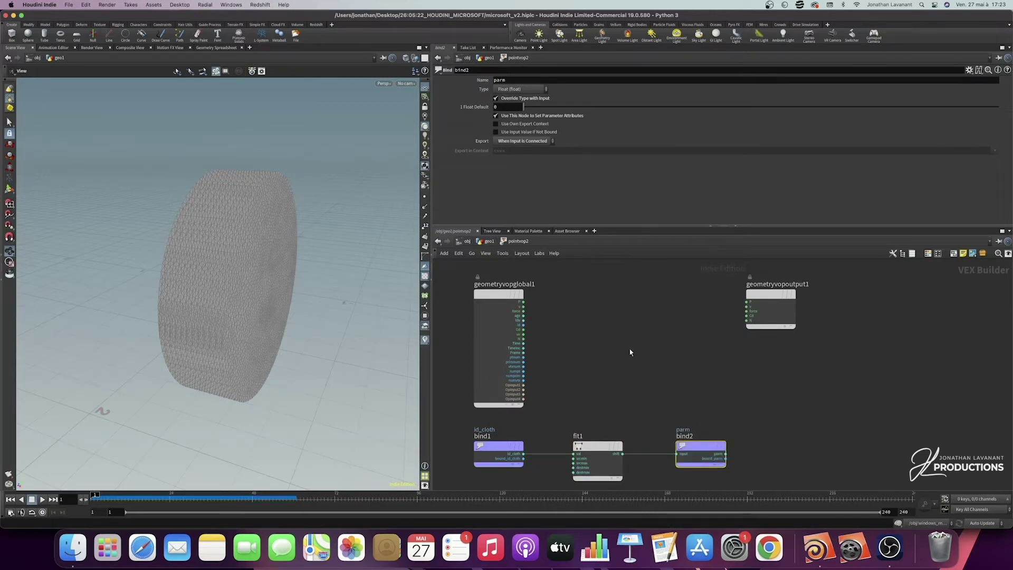
pyautogui.click(597, 448)
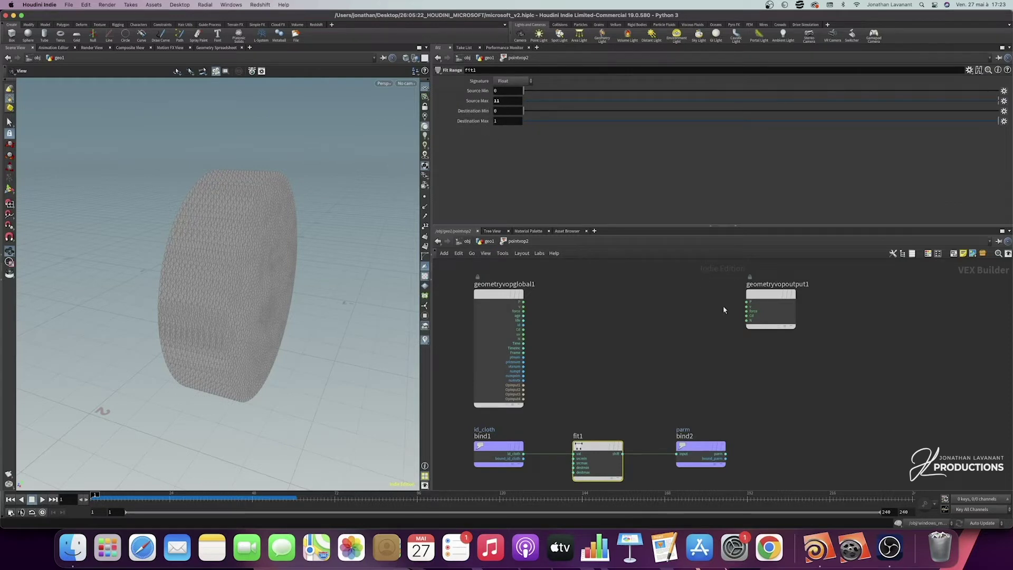
pyautogui.click(700, 447)
pyautogui.doubleClick(499, 80)
pyautogui.write('id_color')
pyautogui.moveTo(517, 80); pyautogui.dragTo(492, 80)
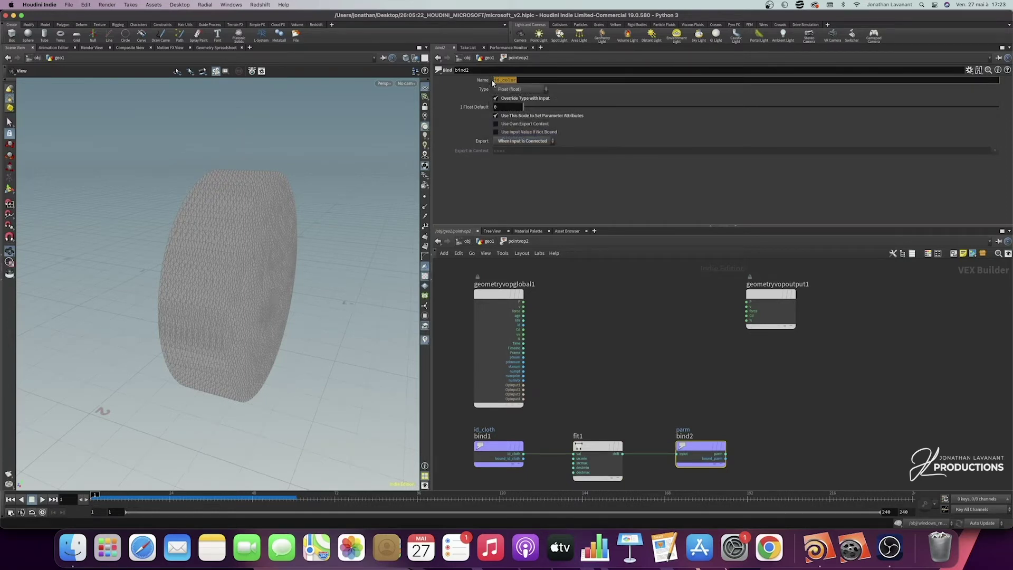
# Return to the geometry network, add a Color node fed by the second Point VOP, and display it
pyautogui.click(488, 241)
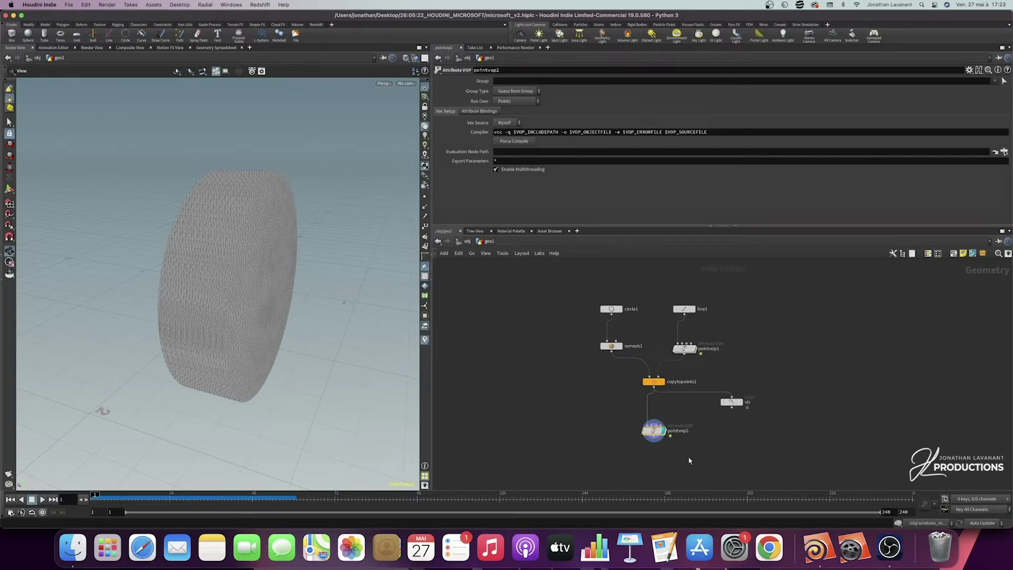
pyautogui.click(658, 441)
pyautogui.press('Tab')
pyautogui.write('colo')
pyautogui.press('Return')
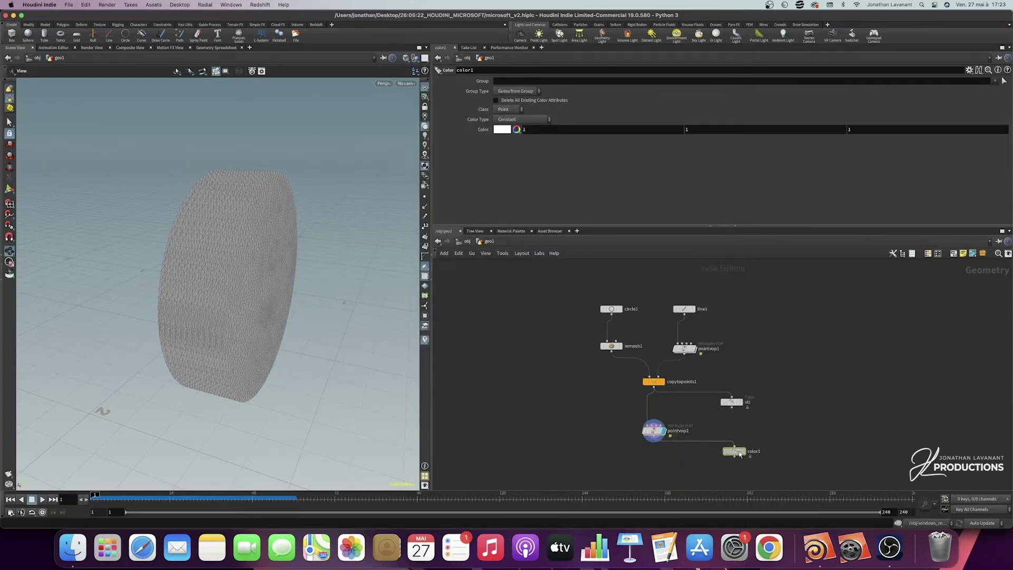
pyautogui.click(733, 453)
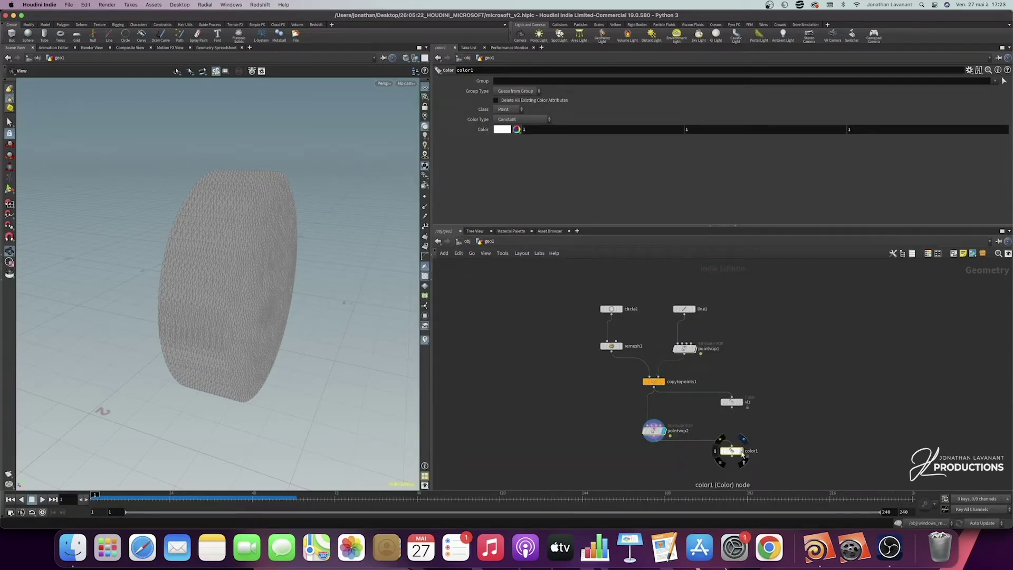
# Set the new Color node's colour type to Ramp from Attribute using the attribute id_color
pyautogui.click(522, 119)
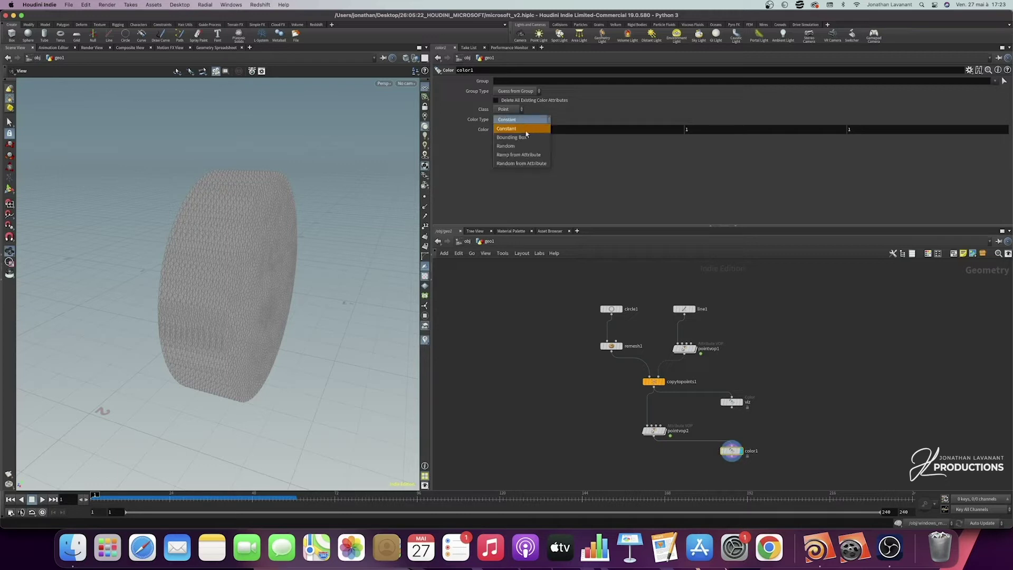
pyautogui.click(521, 154)
pyautogui.click(517, 129)
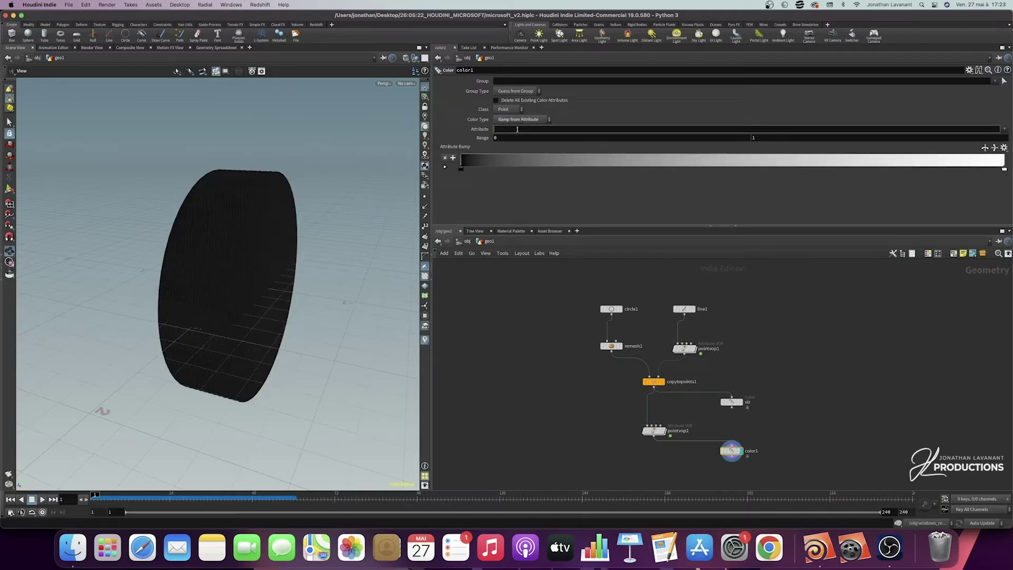
pyautogui.write('id_color')
pyautogui.press('Return')
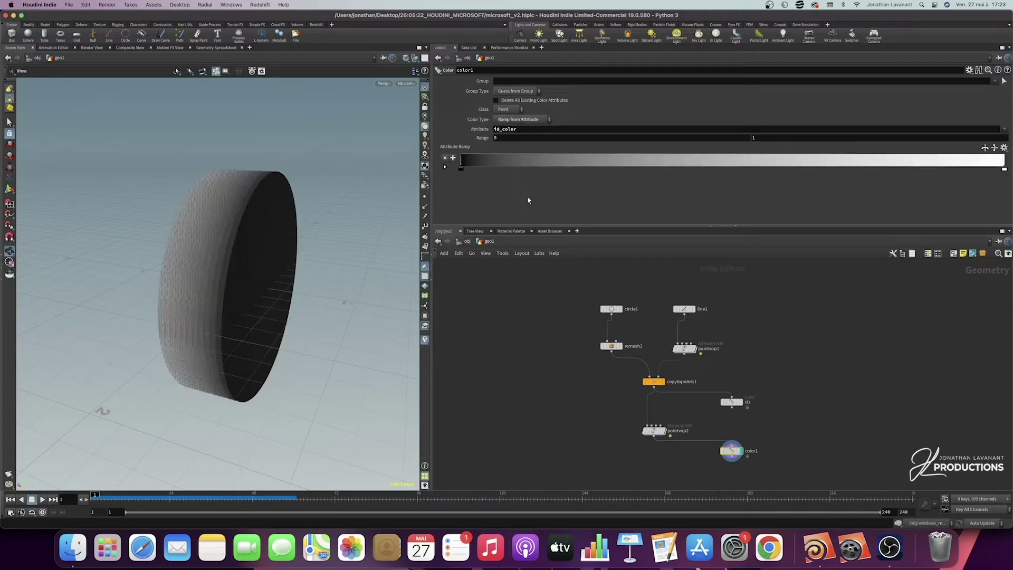
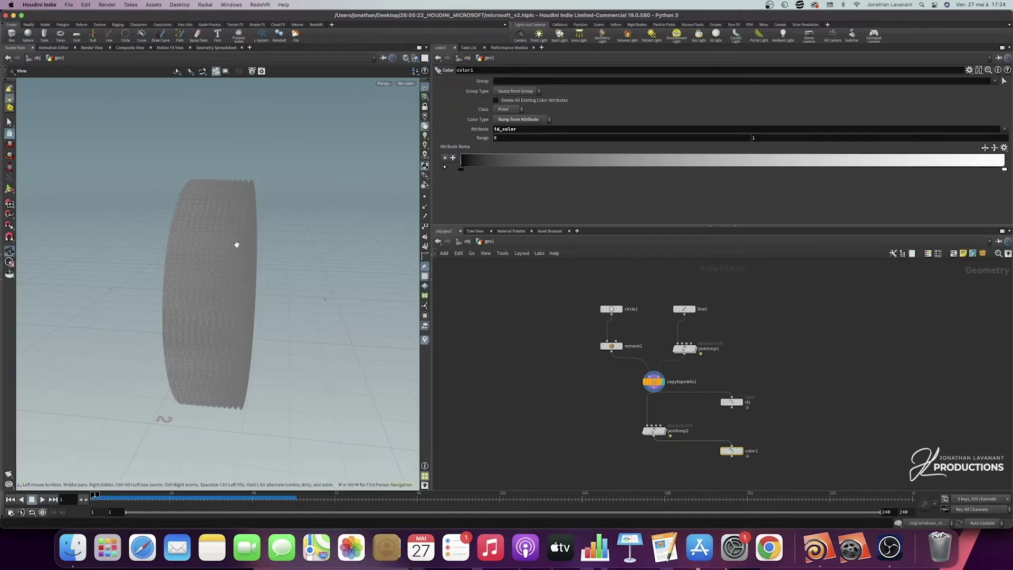
# Open the first Point VOP's network and examine the ptnum connection that feeds the id_cloth export
pyautogui.doubleClick(684, 350)
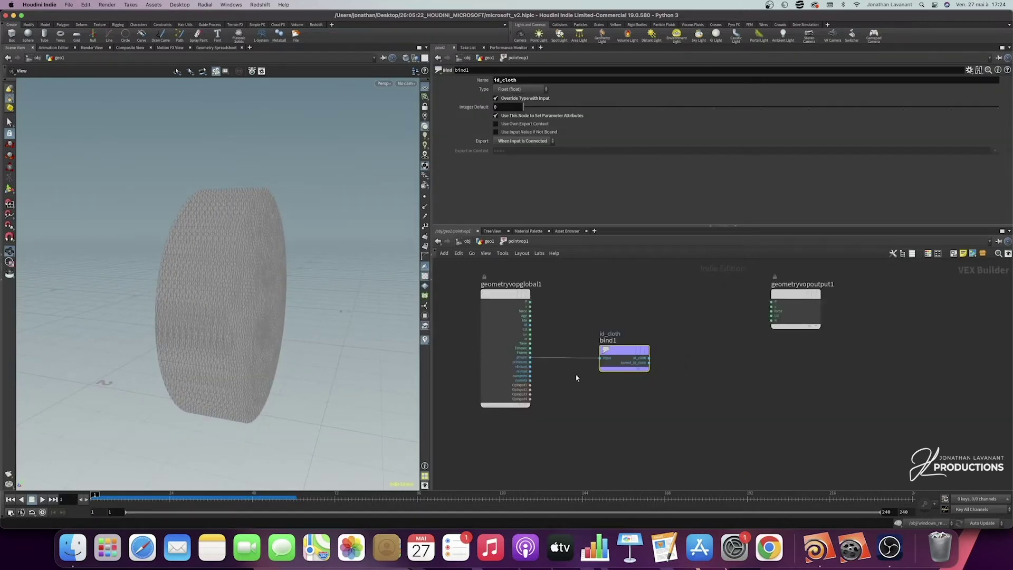
pyautogui.click(530, 362)
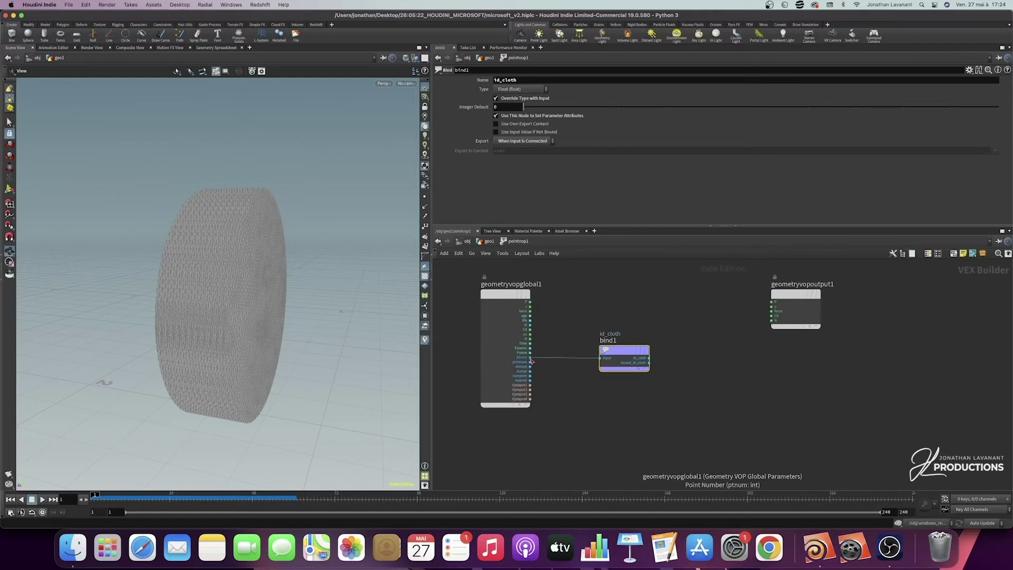
# Add a Fit Range node fed by the ptnum output and set its Source Max to 11
pyautogui.click(583, 412)
pyautogui.write('fit rang')
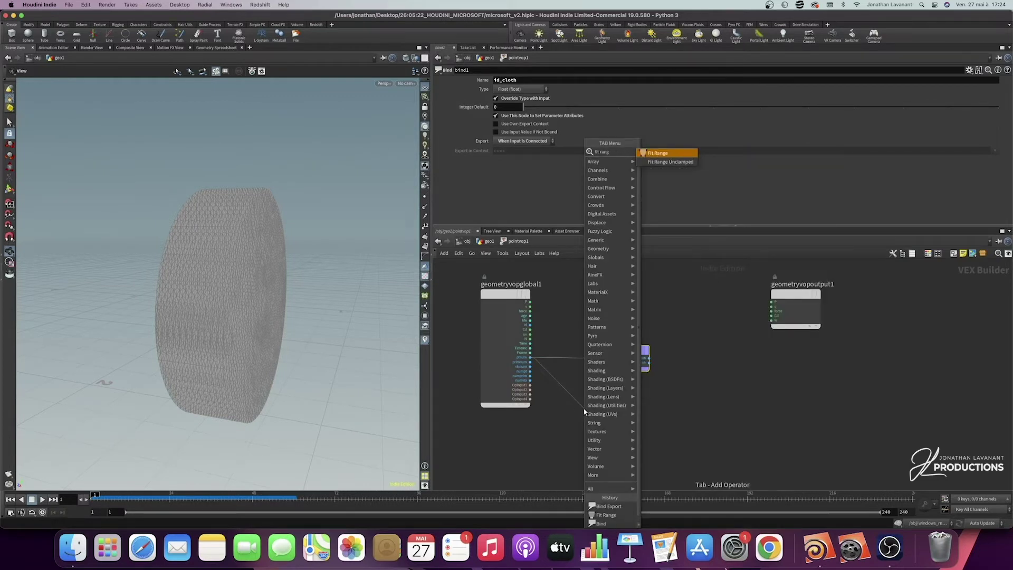
pyautogui.press('Return')
pyautogui.moveTo(580, 407); pyautogui.dragTo(620, 407)
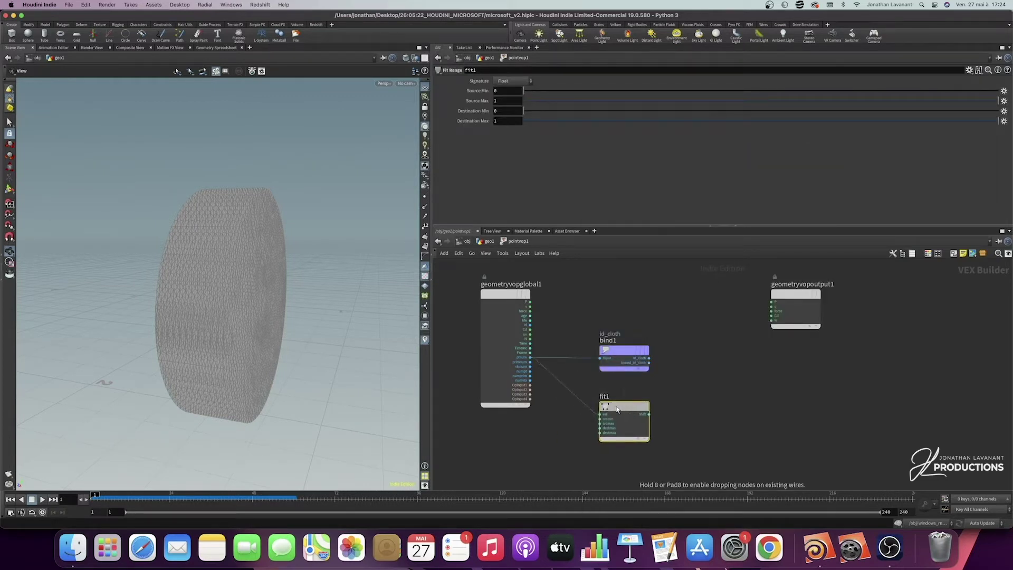
pyautogui.click(507, 99)
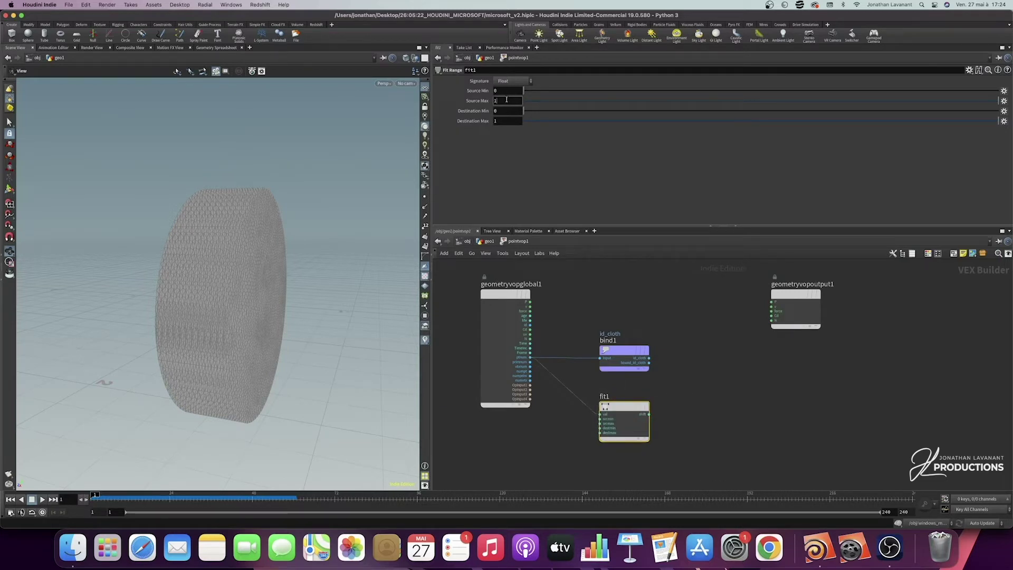
pyautogui.write('1')
pyautogui.press('Return')
# Add a Ramp Parameter fed by the Fit Range output and set its ramp type to a float spline ramp
pyautogui.click(649, 413)
pyautogui.press('Tab')
pyautogui.write('ramp p')
pyautogui.press('Return')
pyautogui.click(691, 409)
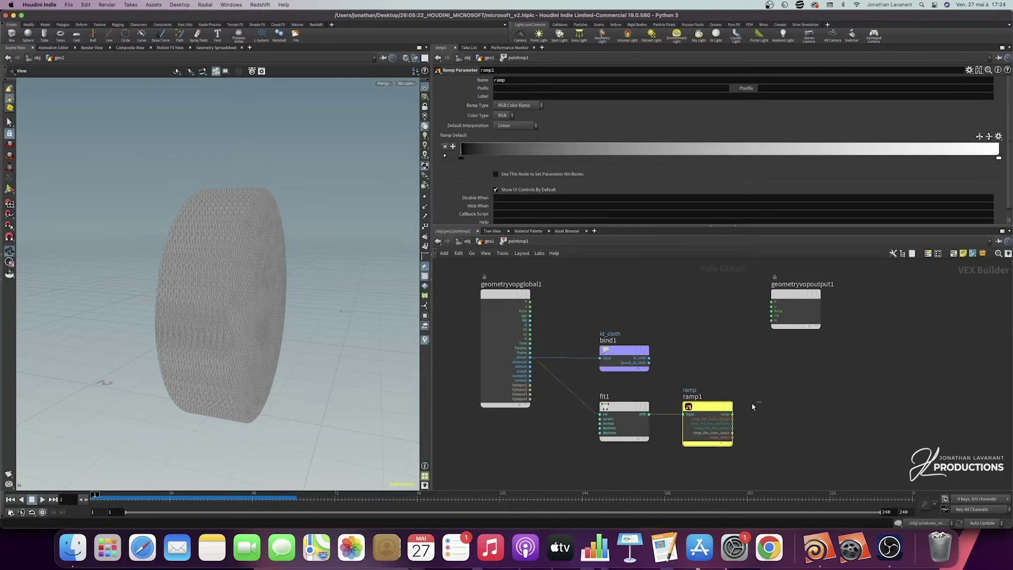
pyautogui.click(530, 108)
pyautogui.click(519, 119)
# Add a Bind Export node fed by the ramp output, name its parameter pscale, and check the Fit Range settings
pyautogui.click(732, 414)
pyautogui.press('Tab')
pyautogui.write('bind exp')
pyautogui.press('Return')
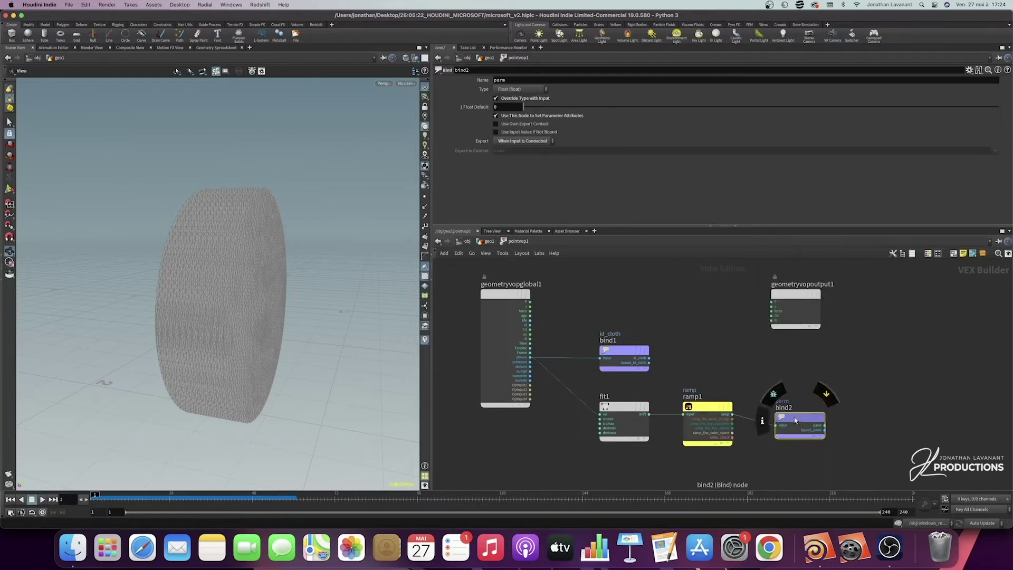
pyautogui.click(820, 410)
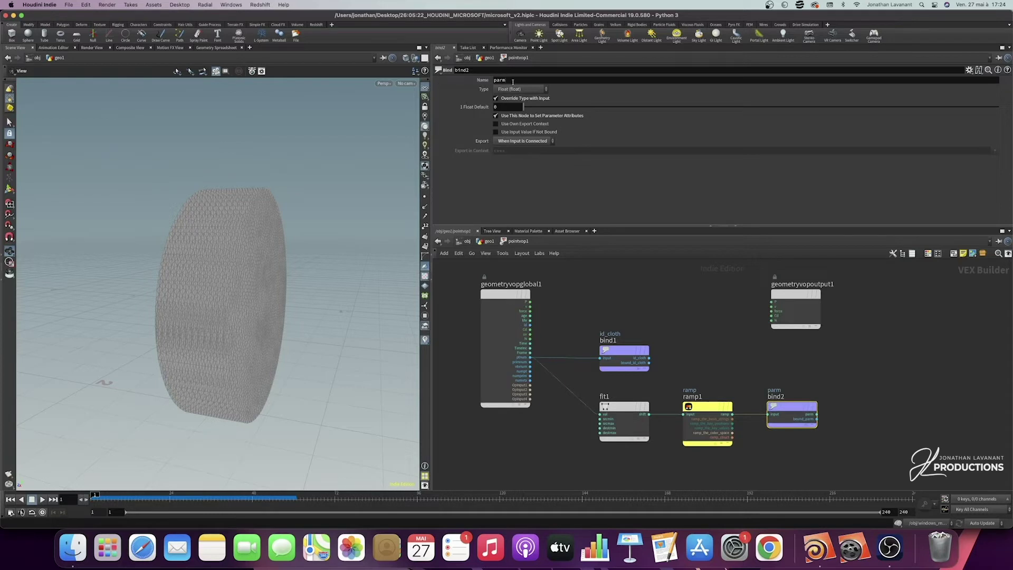
pyautogui.click(512, 80)
pyautogui.write('p')
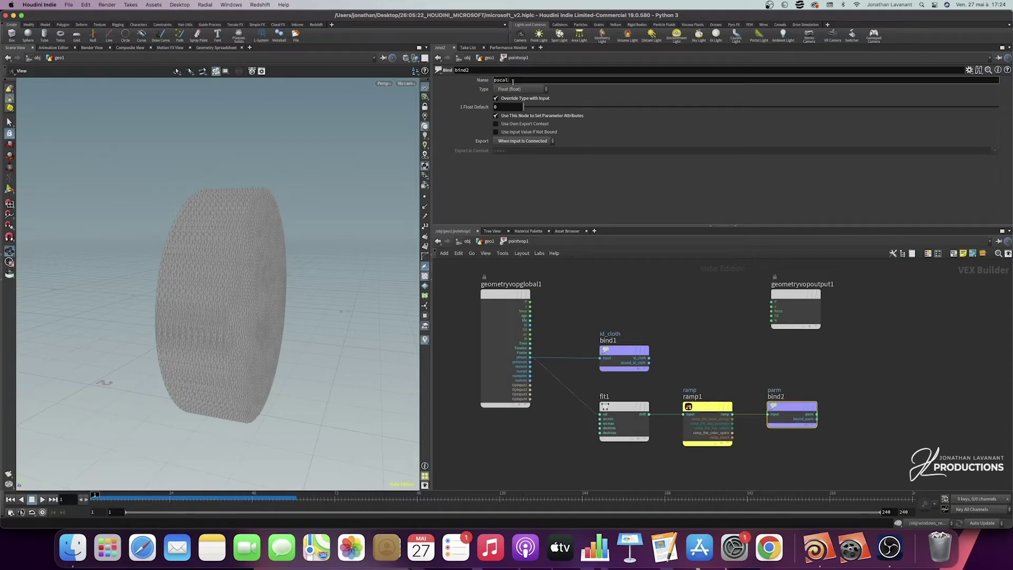
pyautogui.press('Return')
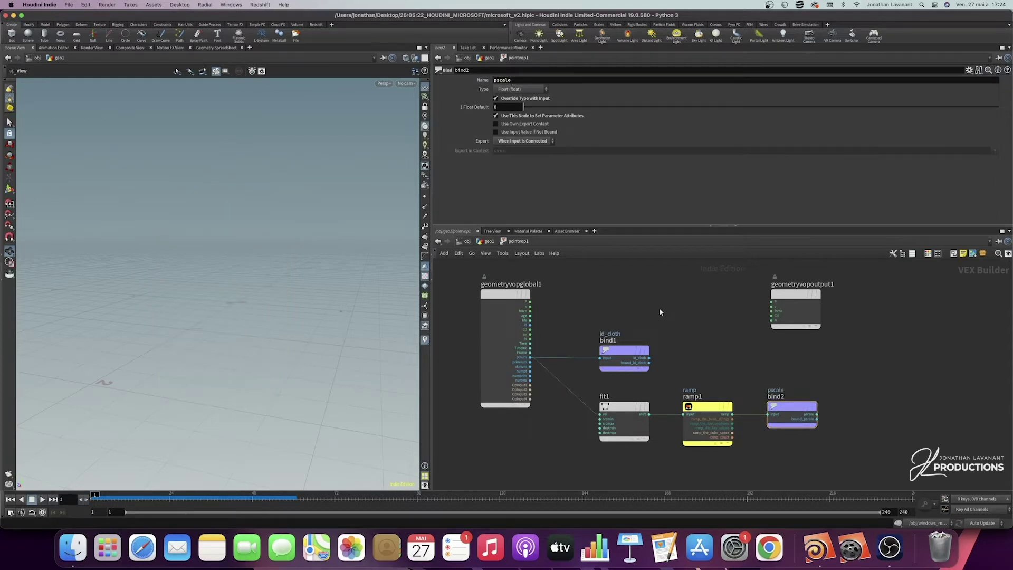
pyautogui.click(624, 407)
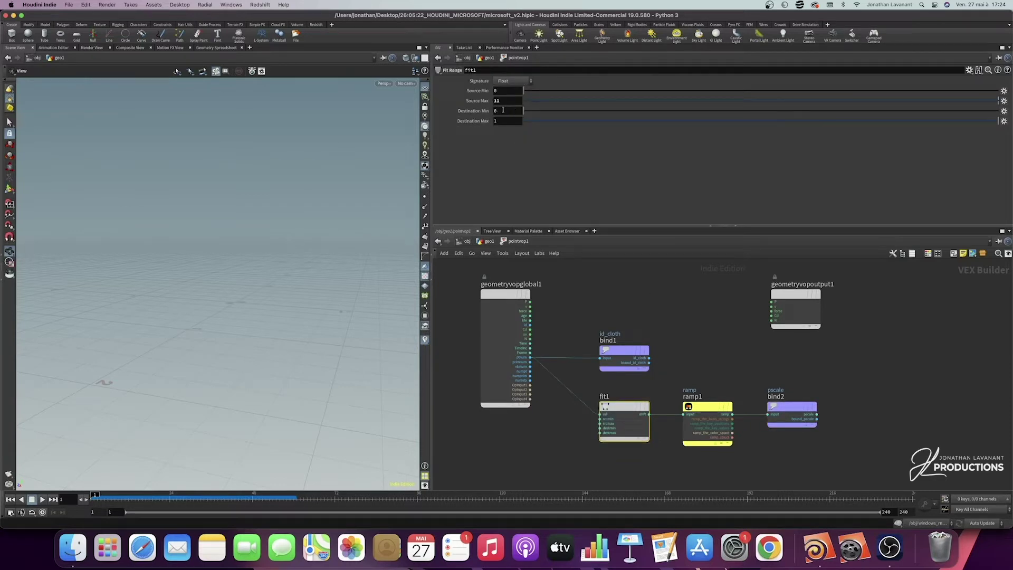
# Return to the geometry network, enlarge the first Point VOP's ramp, and raise its start point to about 0.38
pyautogui.click(489, 242)
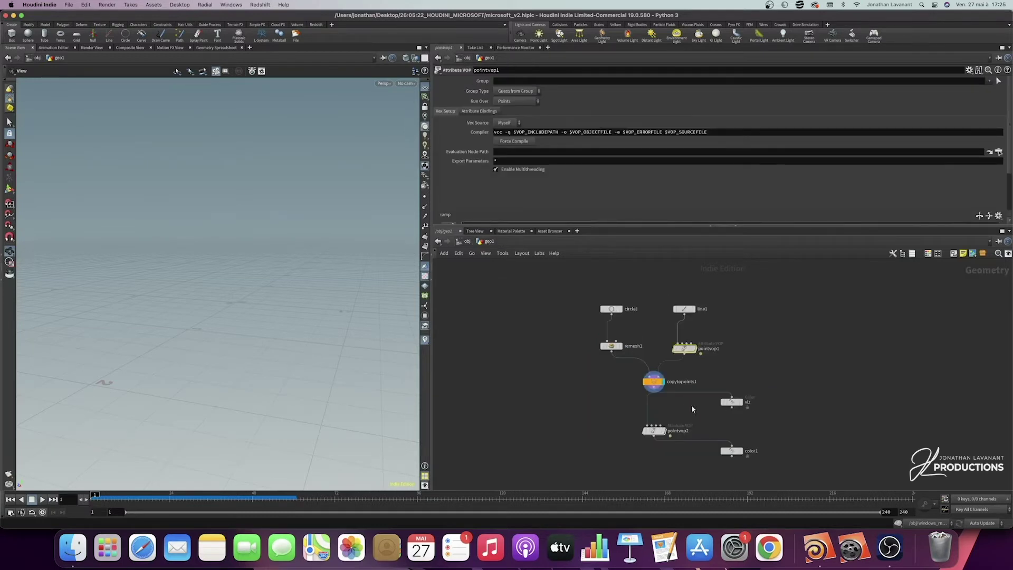
pyautogui.scroll(-3, 493, 176)
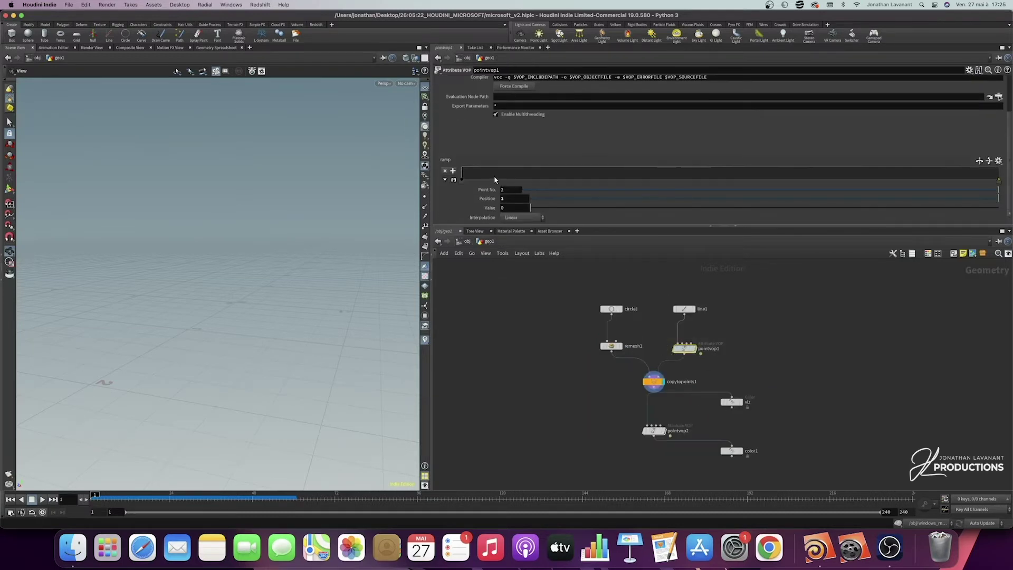
pyautogui.click(453, 179)
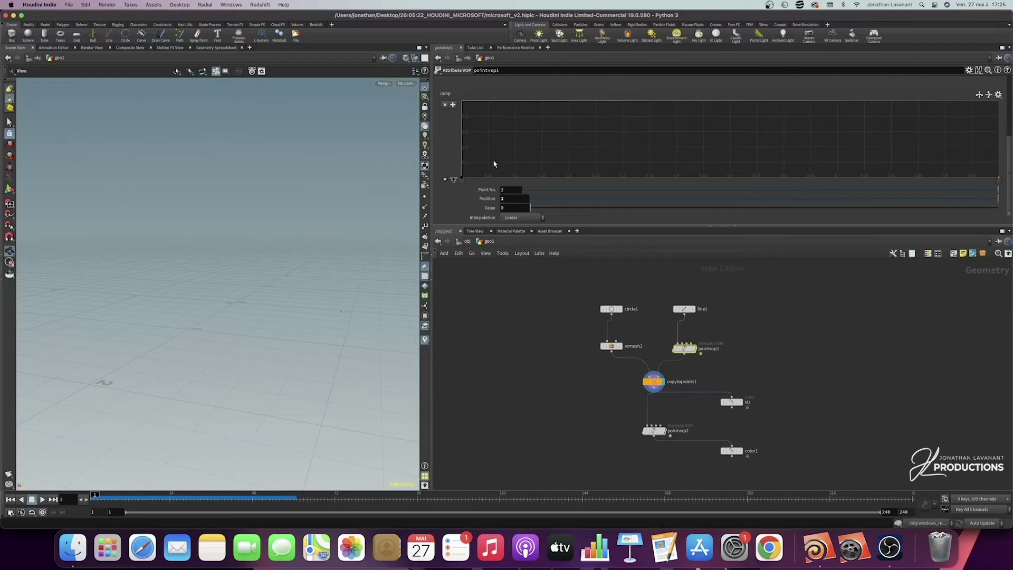
pyautogui.click(462, 178)
pyautogui.moveTo(461, 171); pyautogui.dragTo(454, 147)
pyautogui.moveTo(235, 294); pyautogui.dragTo(235, 295)
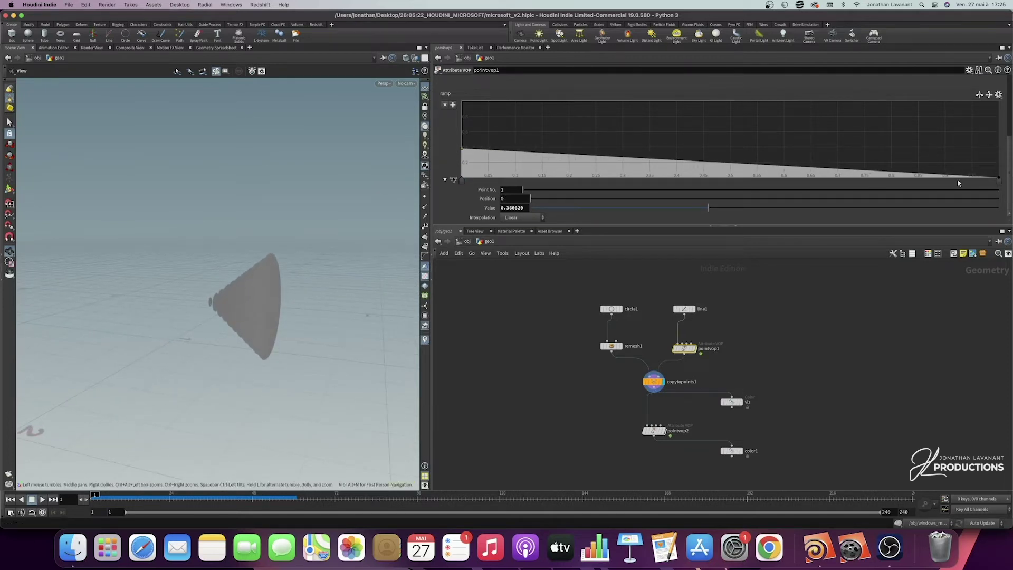
# Raise the ramp's end point to about 0.41 and add a middle point at position 0.5 with a value of about 0.83
pyautogui.moveTo(998, 179); pyautogui.dragTo(998, 146)
pyautogui.moveTo(731, 177); pyautogui.dragTo(730, 114)
pyautogui.moveTo(262, 276)
pyautogui.mouseDown()
pyautogui.moveTo(283, 279)
pyautogui.moveTo(251, 289)
pyautogui.moveTo(284, 290)
pyautogui.moveTo(260, 271)
pyautogui.mouseUp()
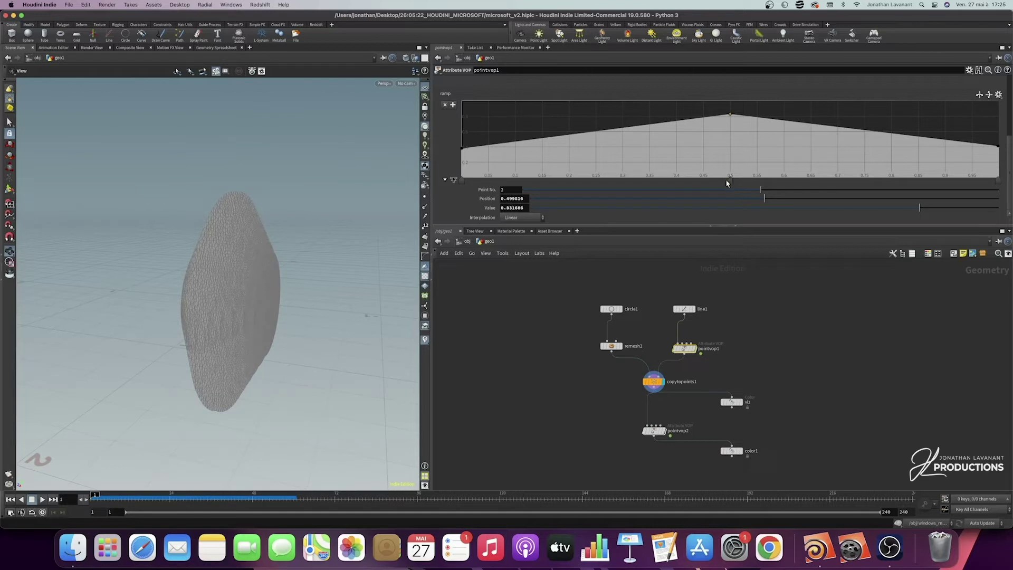
# Set the interpolation of the ramp's middle, start and end points to B-Spline
pyautogui.click(527, 216)
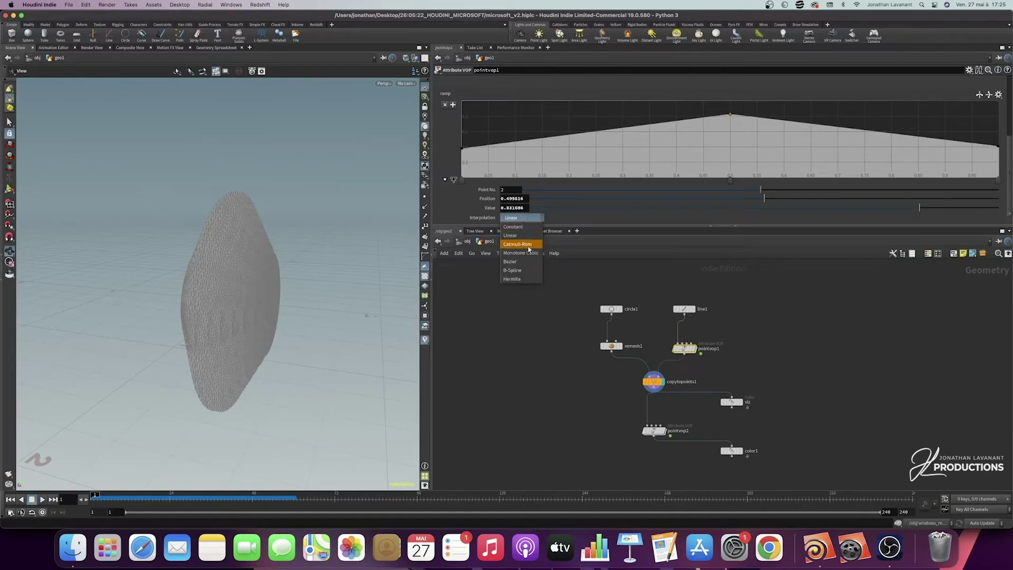
pyautogui.click(523, 267)
pyautogui.click(463, 180)
pyautogui.click(525, 217)
pyautogui.click(523, 255)
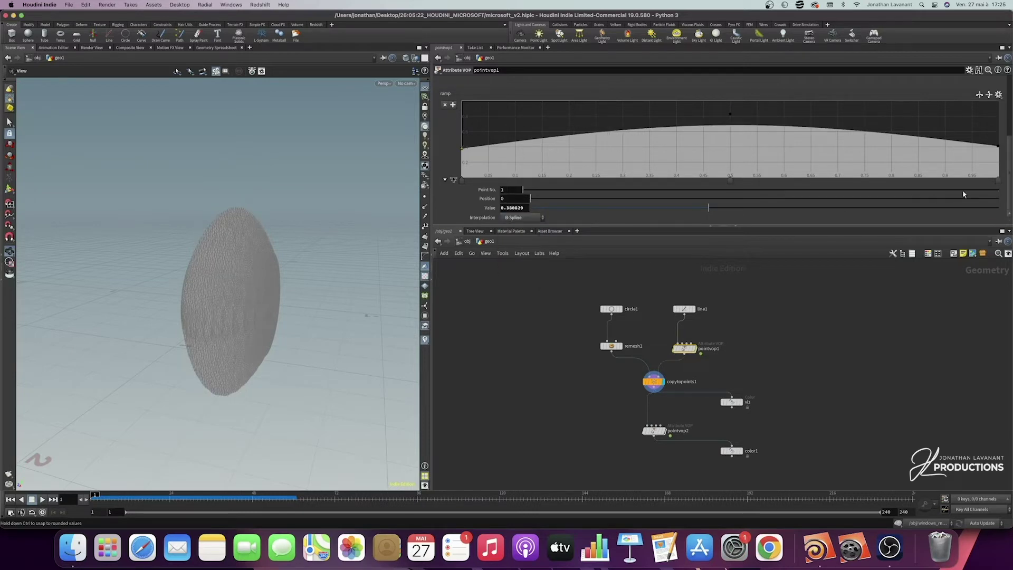
pyautogui.click(997, 181)
pyautogui.click(523, 217)
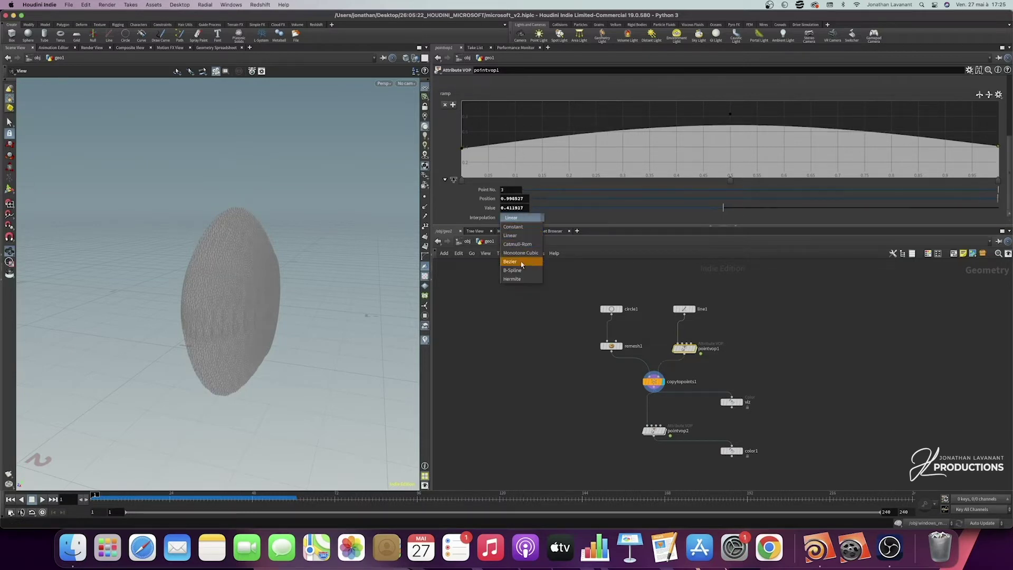
pyautogui.click(521, 269)
# Refine the pscale ramp with the start point at about 0.49, a higher end point, and the middle point at about 0.82
pyautogui.moveTo(295, 265); pyautogui.dragTo(246, 276)
pyautogui.moveTo(730, 115); pyautogui.dragTo(721, 127)
pyautogui.moveTo(337, 267); pyautogui.dragTo(332, 270)
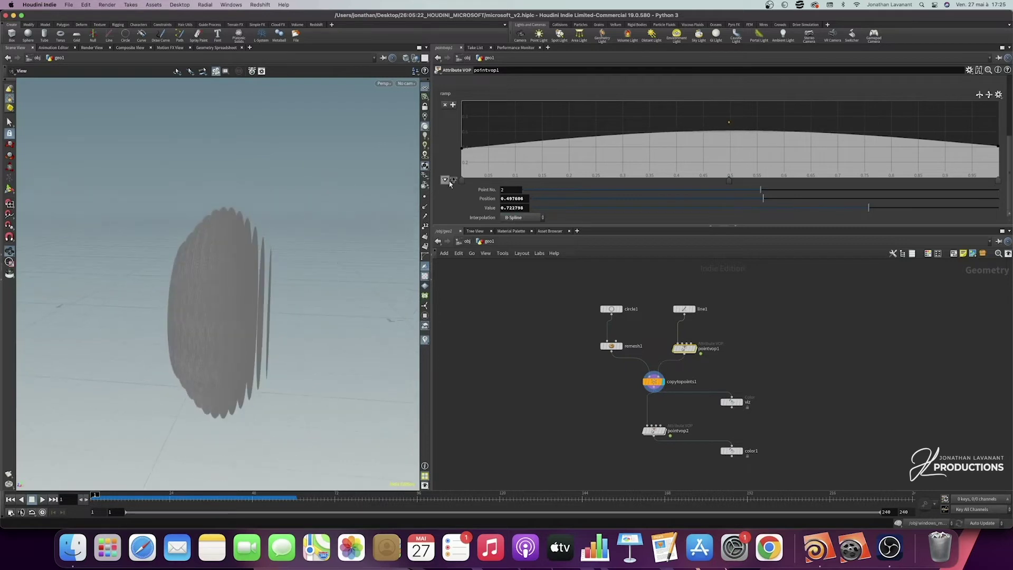
pyautogui.click(463, 147)
pyautogui.moveTo(463, 147); pyautogui.dragTo(469, 145)
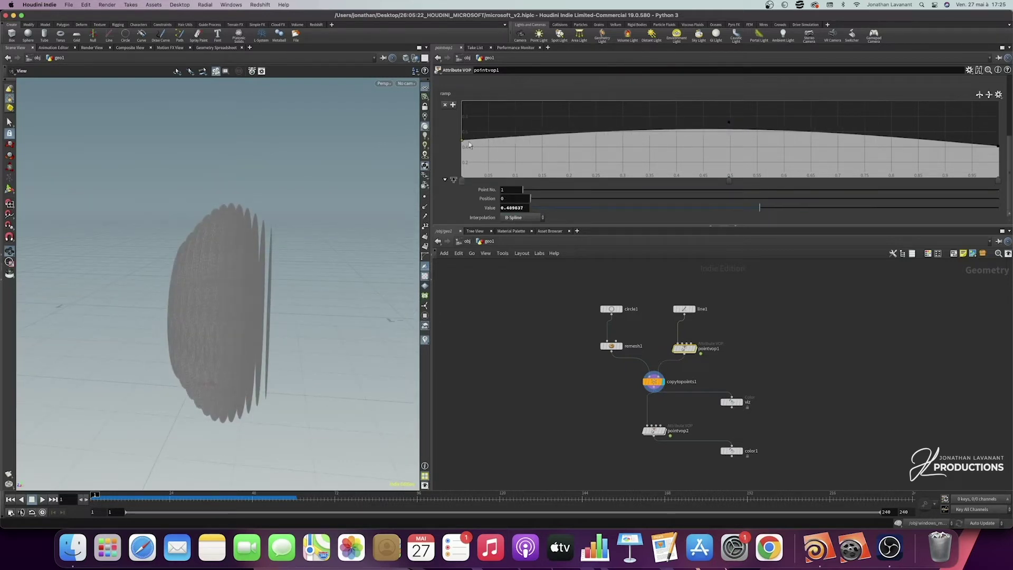
pyautogui.moveTo(997, 148); pyautogui.dragTo(996, 134)
pyautogui.moveTo(727, 125); pyautogui.dragTo(729, 114)
pyautogui.moveTo(289, 244); pyautogui.dragTo(248, 240)
# Add a Vellum Constraints node below the second Point VOP, fed by its output
pyautogui.scroll(-5, 552, 393)
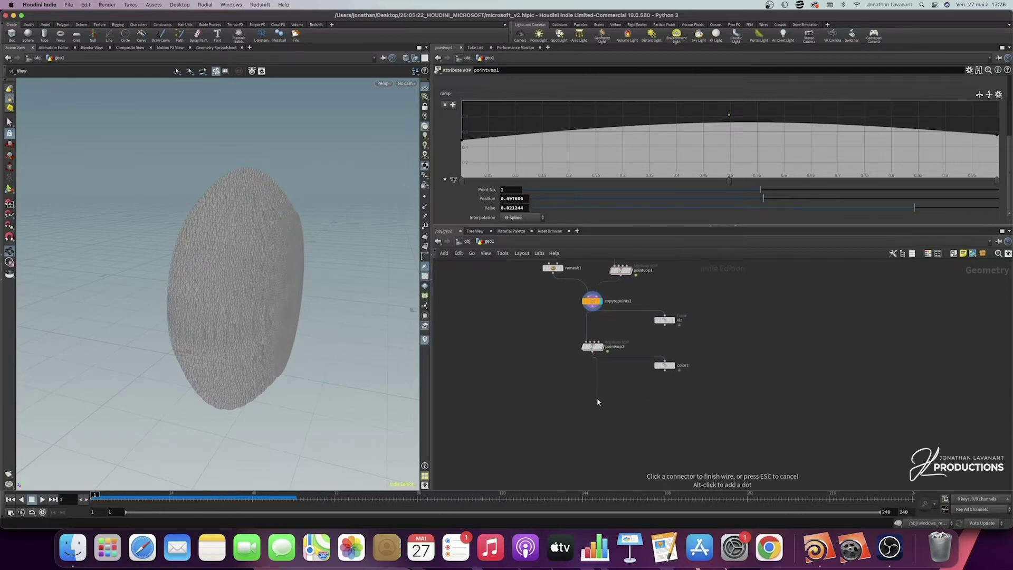
pyautogui.press('Tab')
pyautogui.write('vellum co')
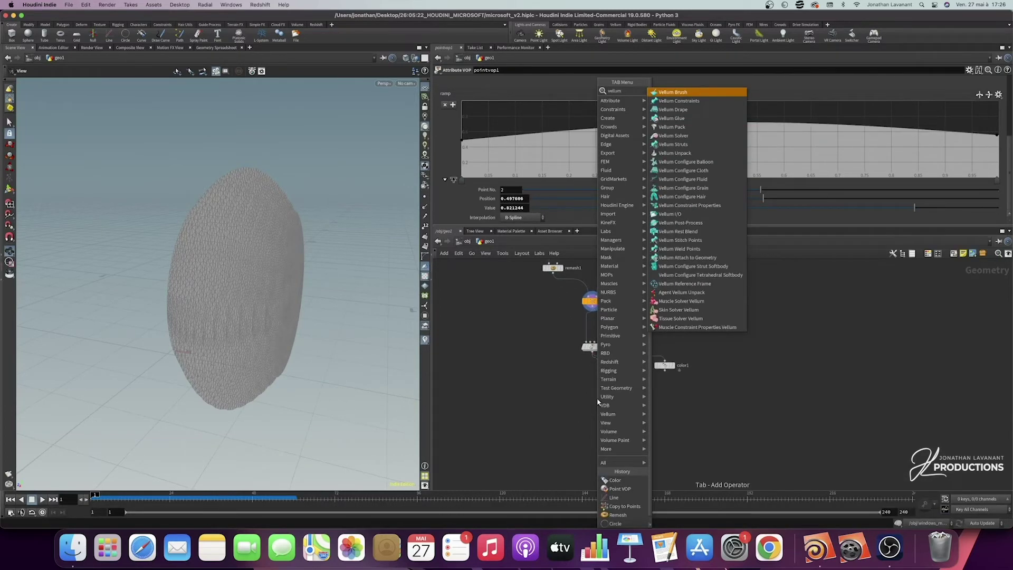
pyautogui.press('Return')
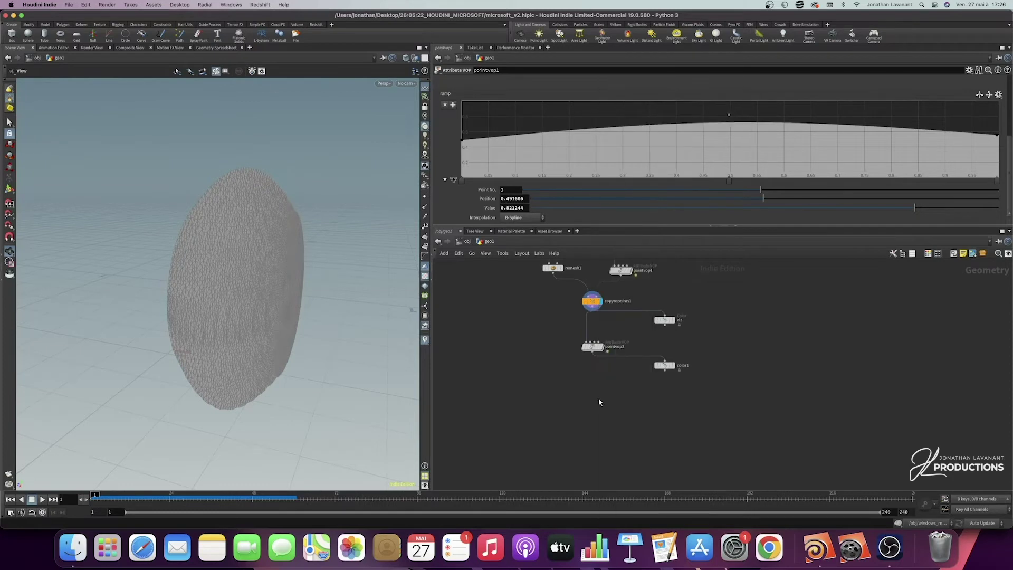
pyautogui.click(596, 398)
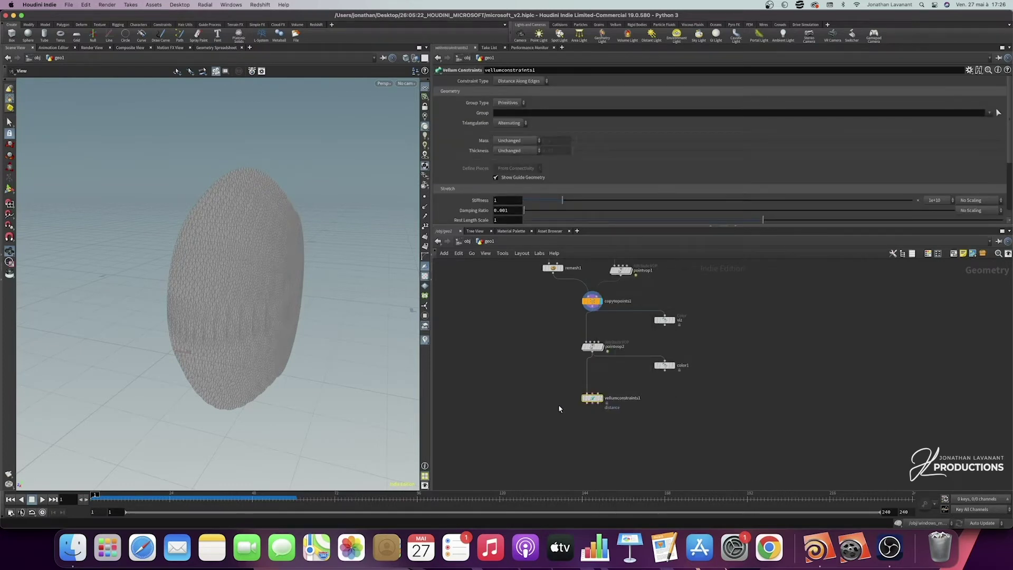
# Set the Vellum constraint type to Cloth, with Mass on Set Uniform and Thickness on Calculate Uniform
pyautogui.click(526, 81)
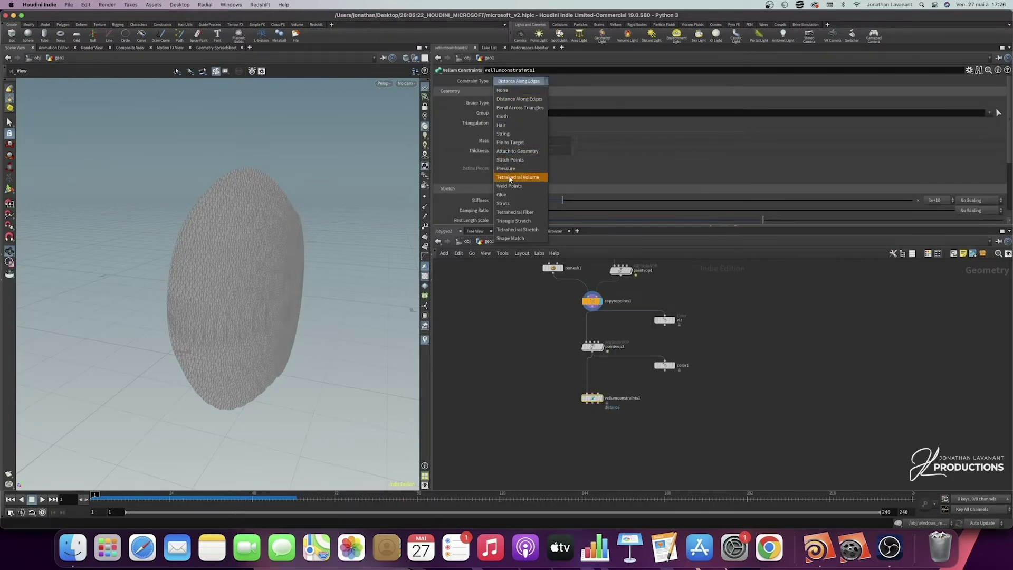
pyautogui.click(513, 117)
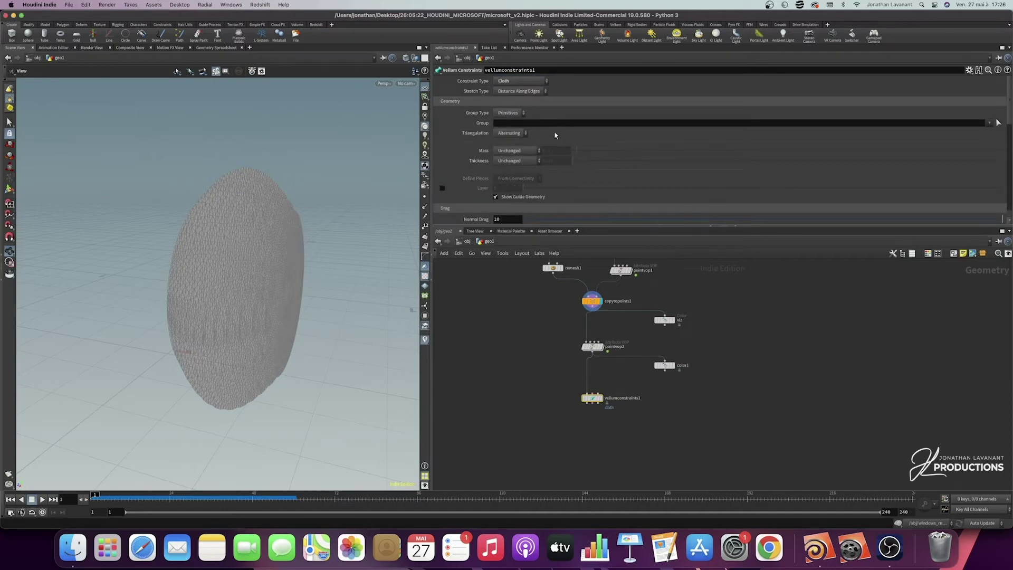
pyautogui.click(511, 152)
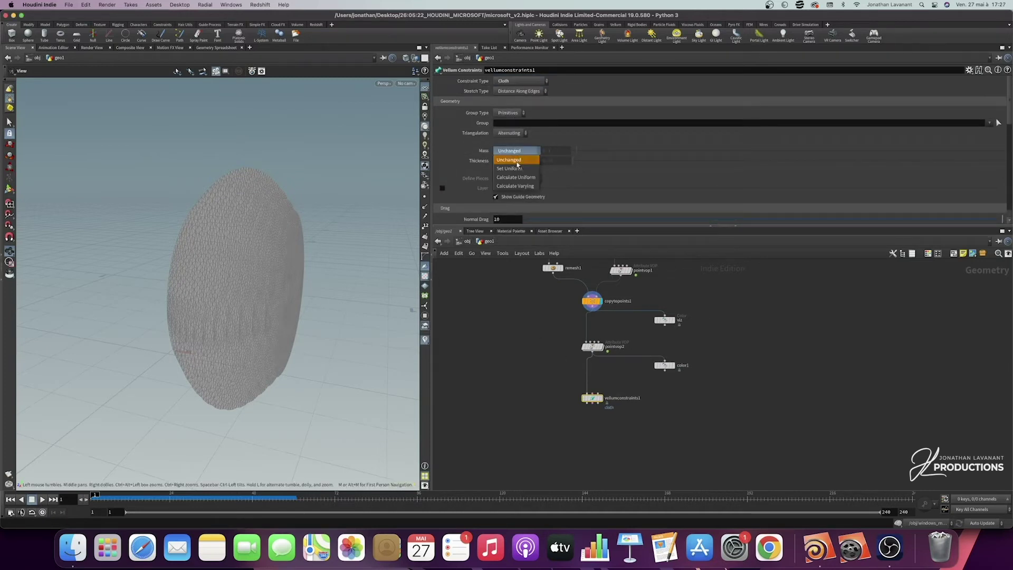
pyautogui.click(509, 161)
pyautogui.click(509, 161)
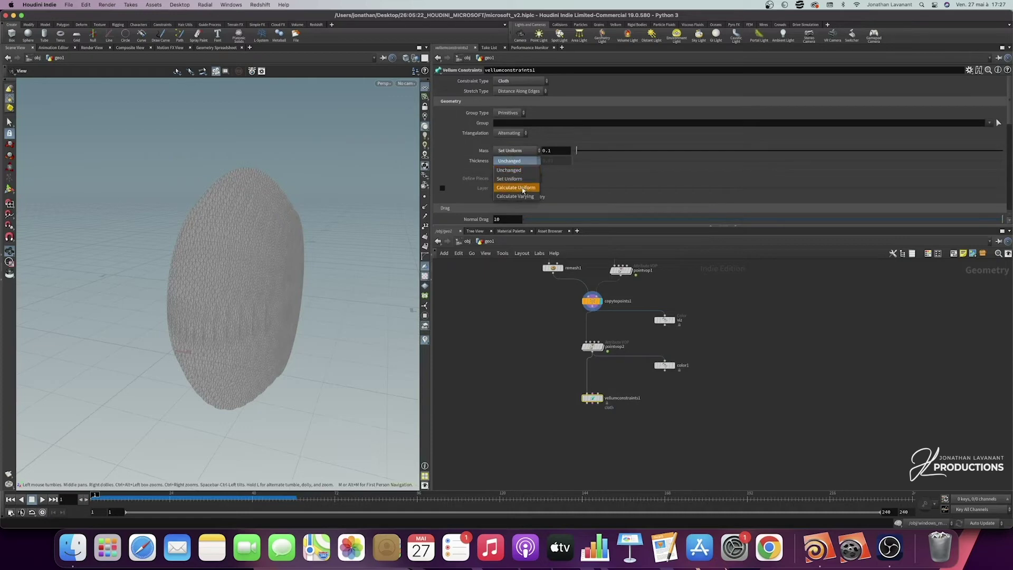
pyautogui.click(522, 188)
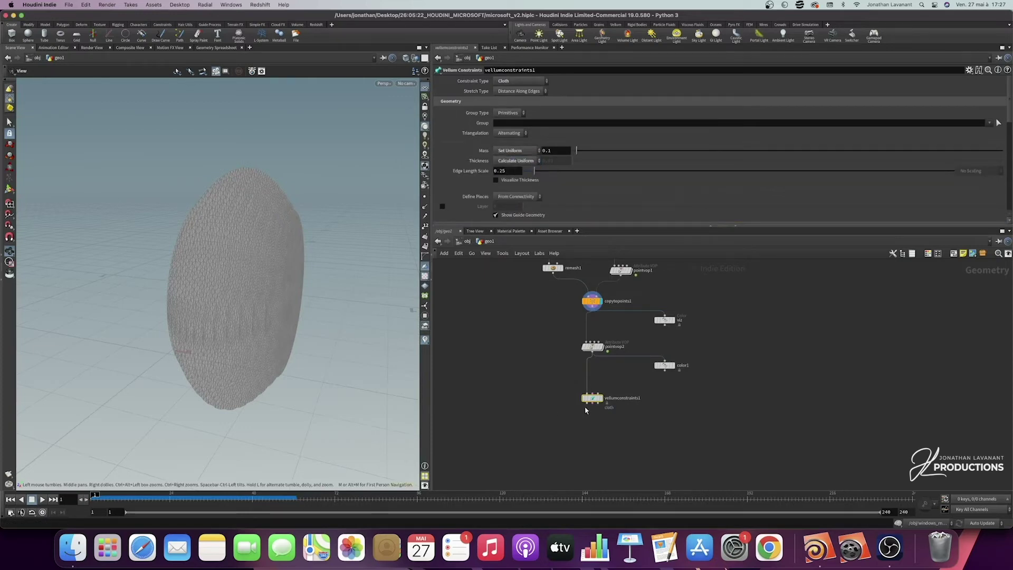
# Add a Vellum Solver below the Vellum Constraints node with all three of its outputs wired in
pyautogui.press('Tab')
pyautogui.write('vell')
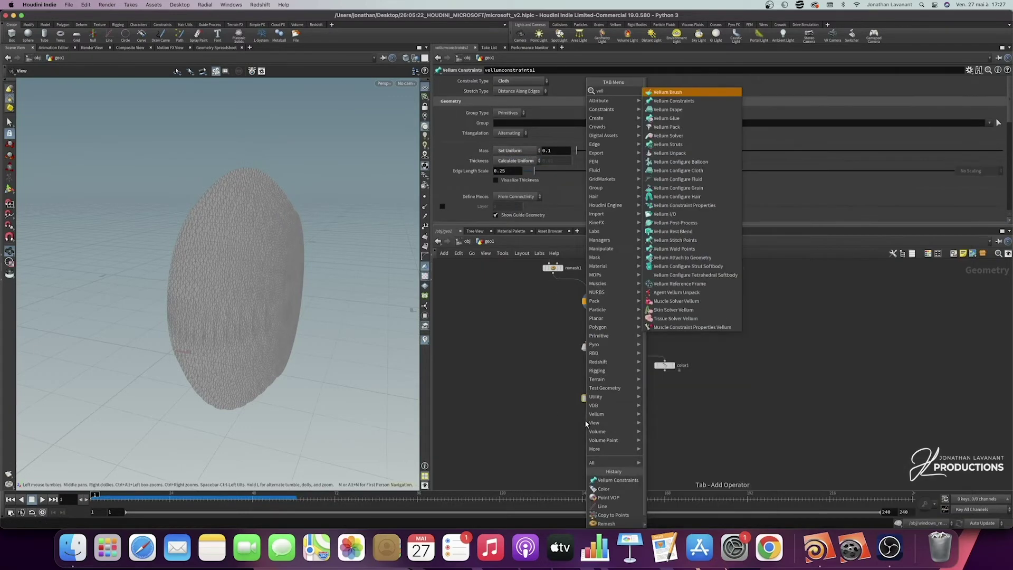
pyautogui.write('um so')
pyautogui.press('Return')
pyautogui.click(584, 419)
pyautogui.moveTo(592, 426); pyautogui.dragTo(598, 434)
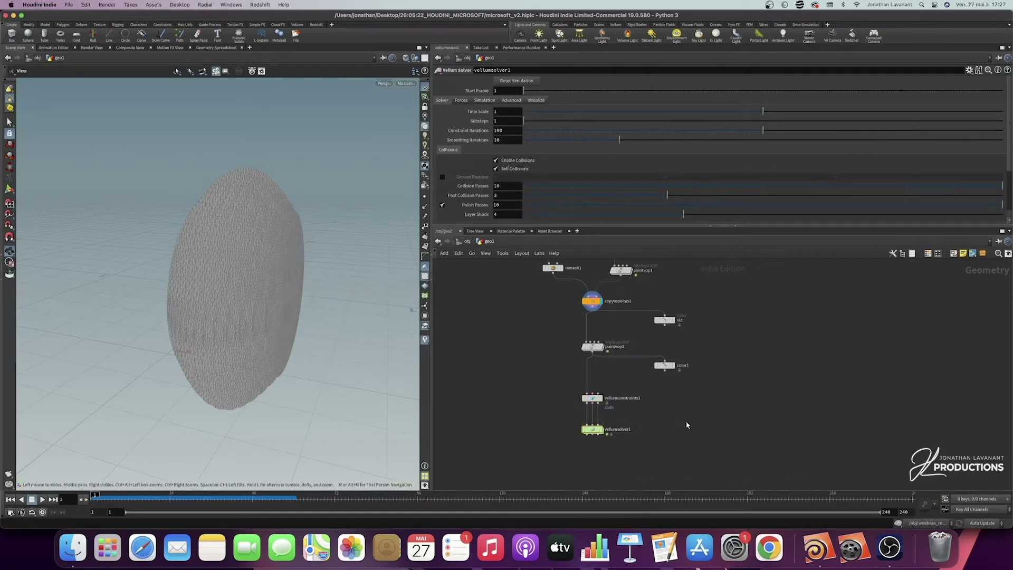
# Set the Vellum Solver's vertical gravity to 0 and lower its Wind Drag to the minimum
pyautogui.click(461, 100)
pyautogui.doubleClick(679, 108)
pyautogui.write('0')
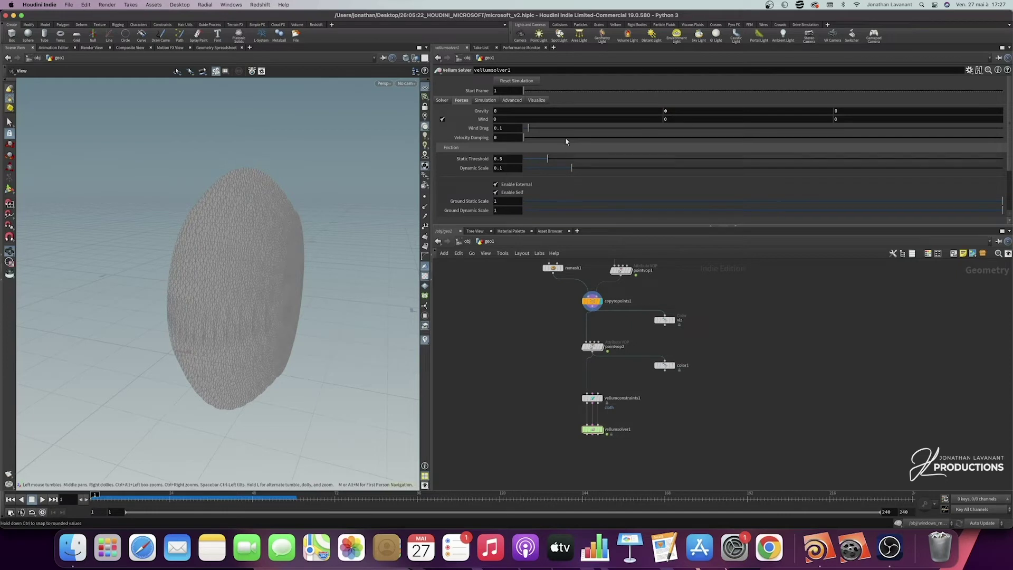
pyautogui.moveTo(529, 129); pyautogui.dragTo(520, 129)
pyautogui.click(441, 100)
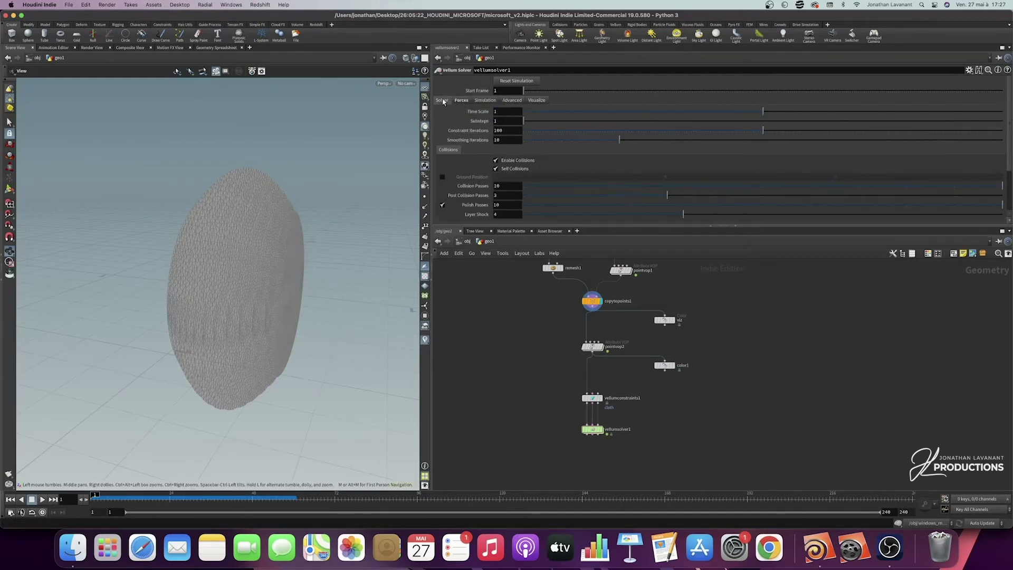
# Add a POP Force node inside the Vellum Solver and wire it into the FORCE output
pyautogui.doubleClick(593, 429)
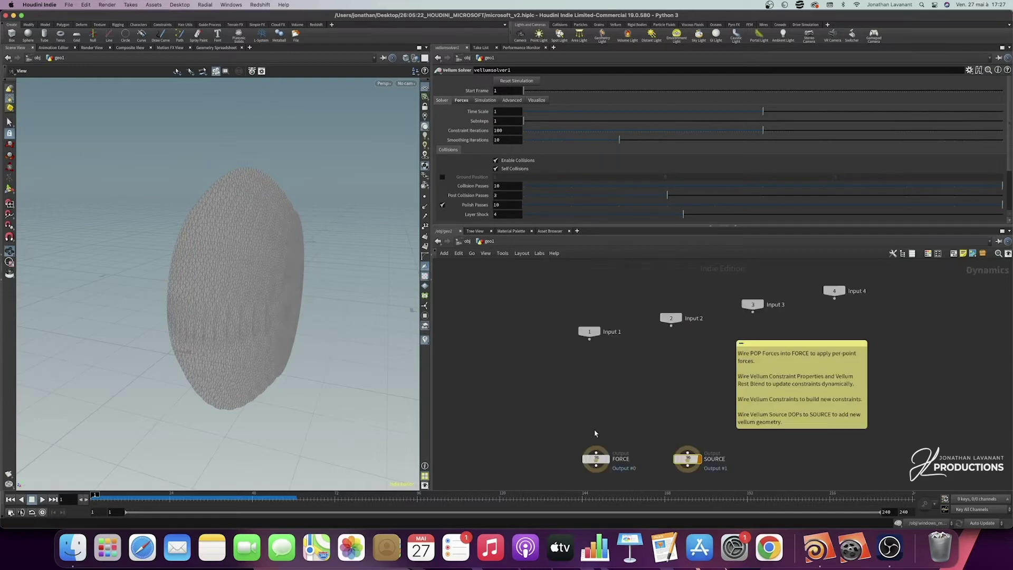
pyautogui.press('Tab')
pyautogui.write('p')
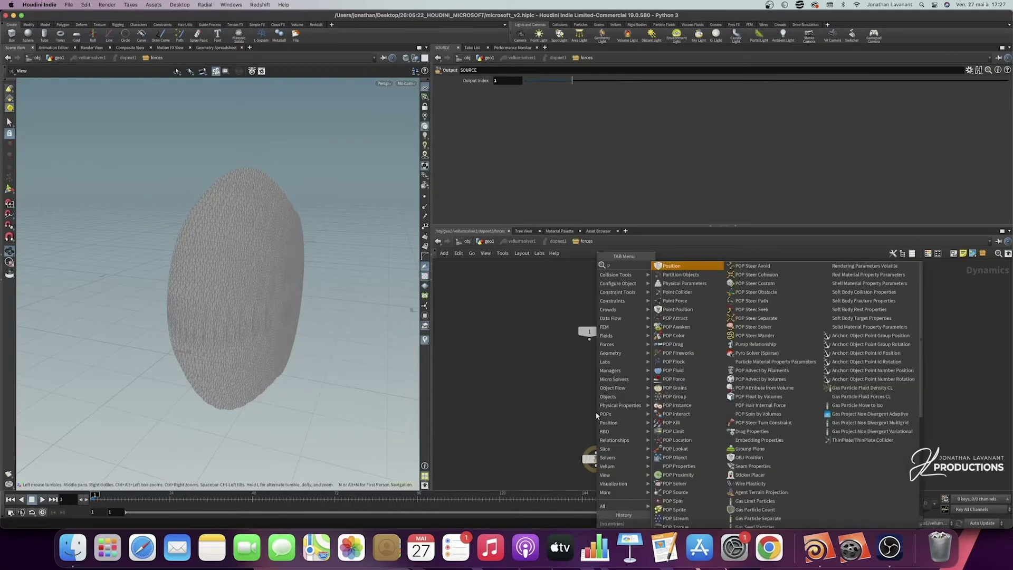
pyautogui.write('op force')
pyautogui.press('Return')
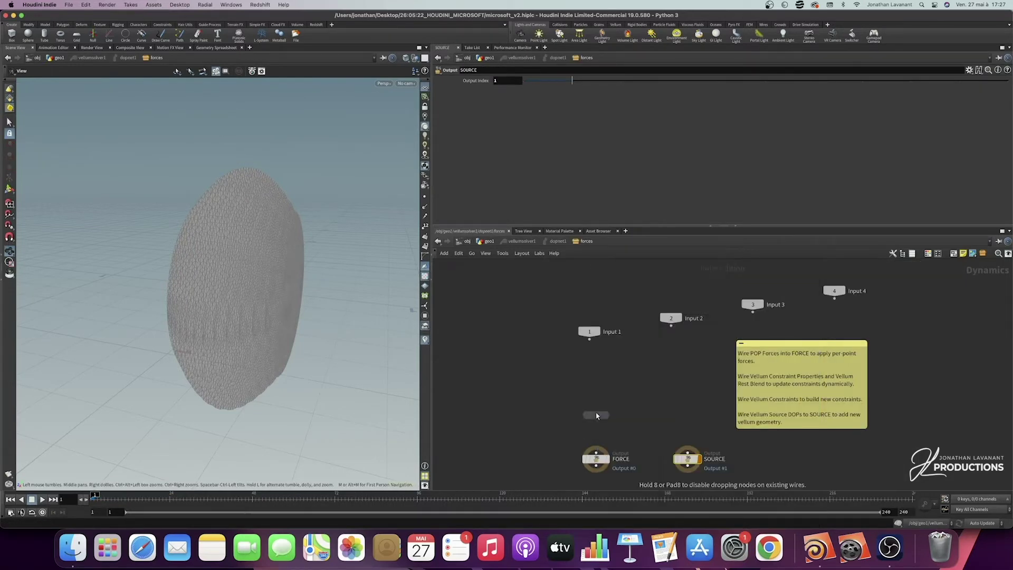
pyautogui.click(597, 414)
pyautogui.moveTo(596, 410); pyautogui.dragTo(595, 449)
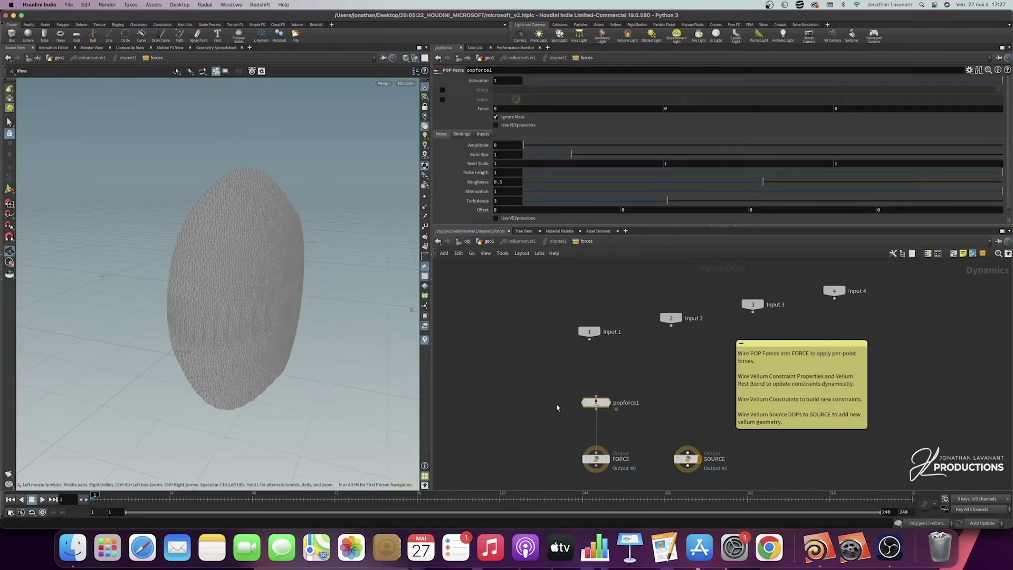
# Set the POP Force noise to Amplitude 0.5 and Swirl Size 2, and return to the geo1 network
pyautogui.click(501, 145)
pyautogui.write('0.5')
pyautogui.press('Return')
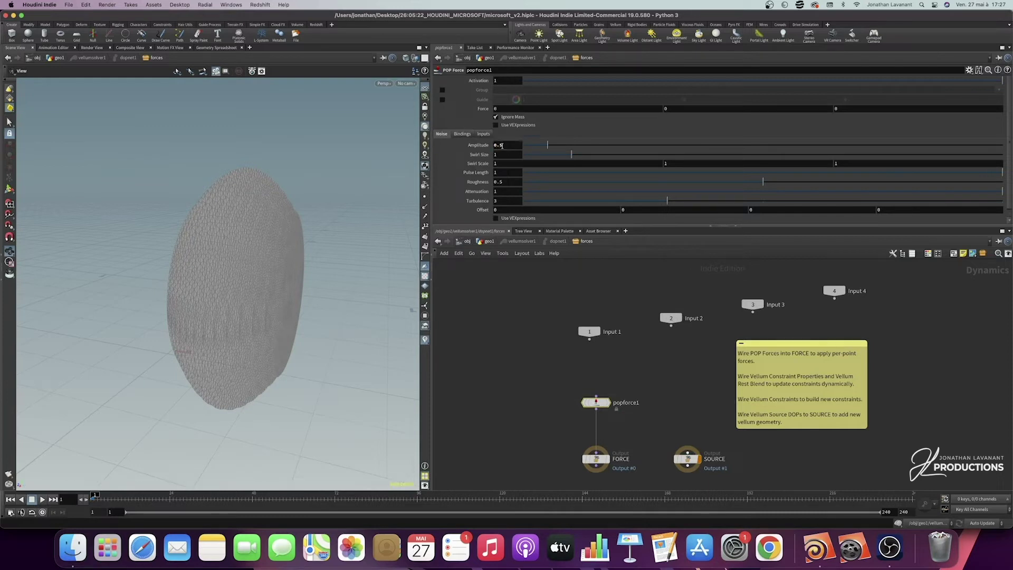
pyautogui.click(496, 155)
pyautogui.write('2')
pyautogui.press('Return')
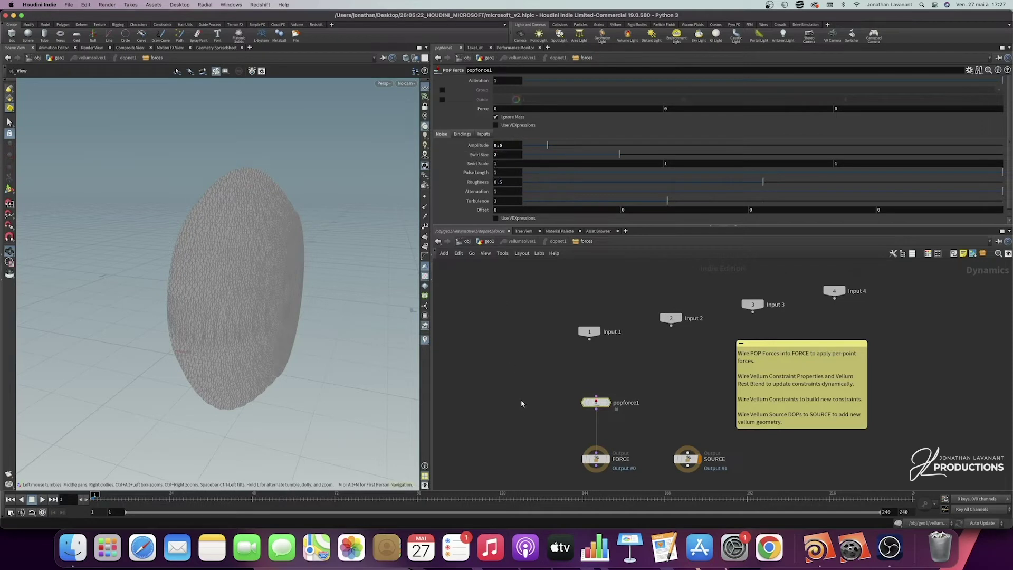
pyautogui.moveTo(532, 406); pyautogui.dragTo(530, 372, button='middle')
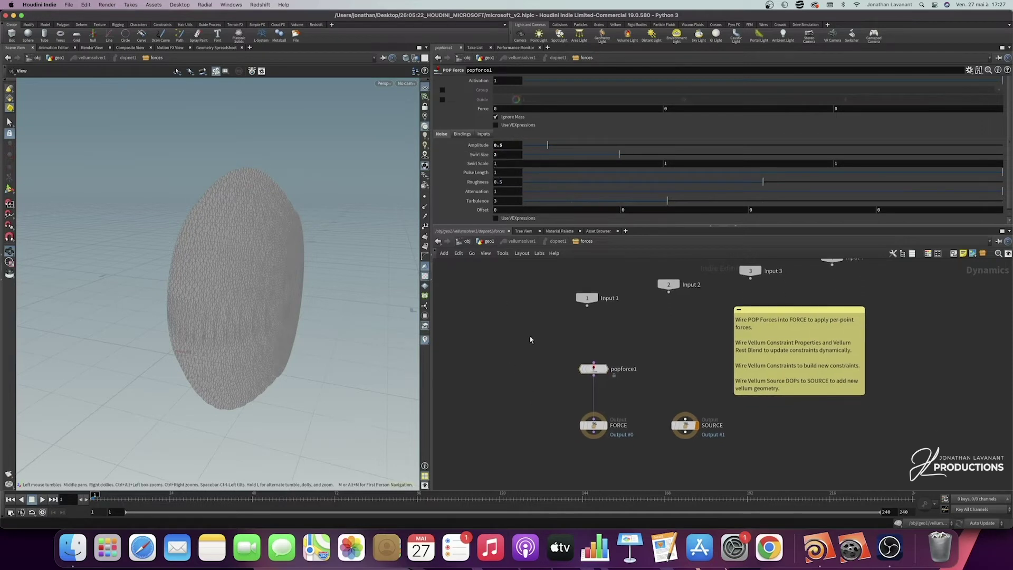
pyautogui.click(489, 241)
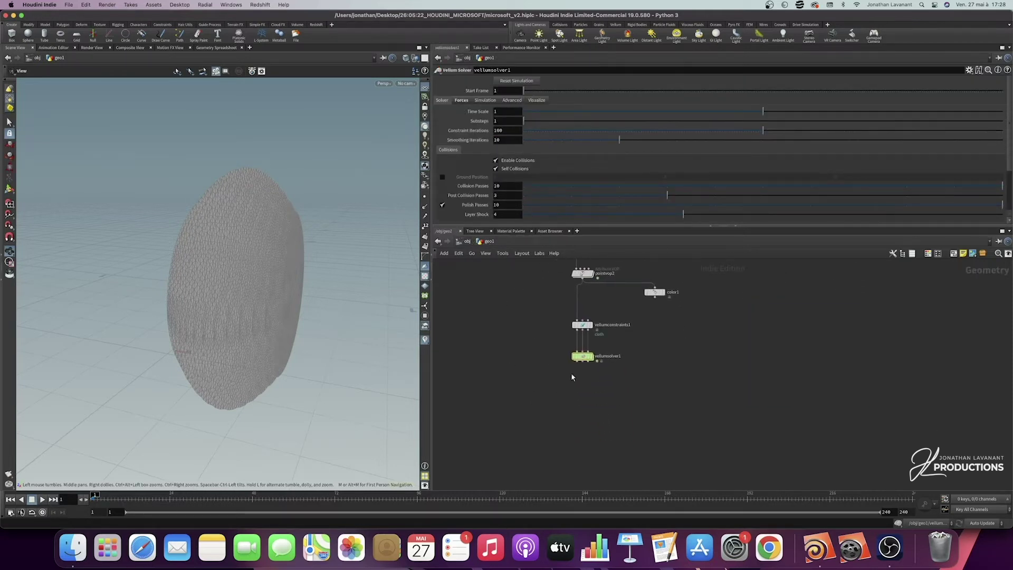
# Add a Vellum I/O node below the Vellum Solver with all three outputs wired in
pyautogui.press('Tab')
pyautogui.write('ve')
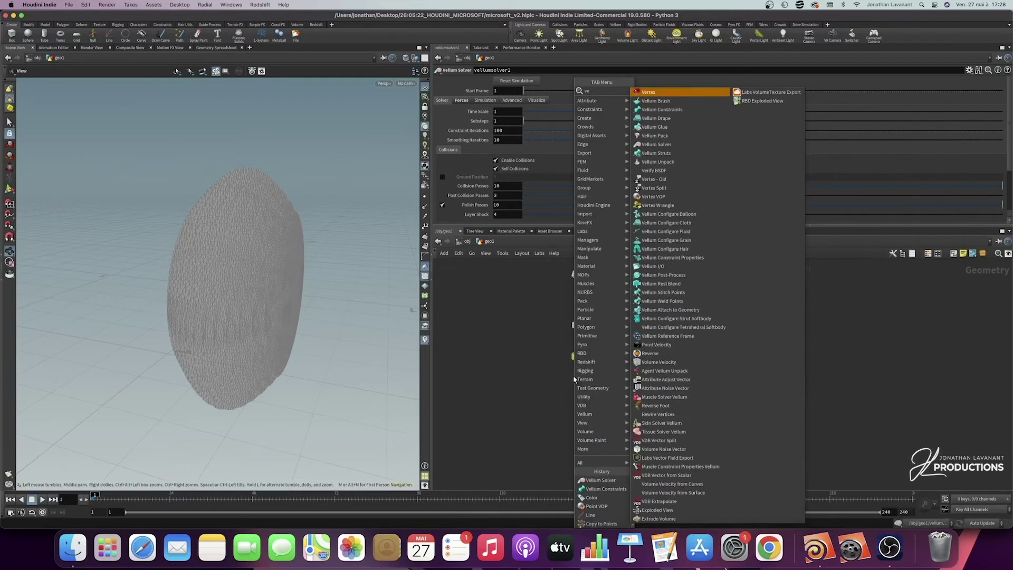
pyautogui.write('llumio')
pyautogui.press('Return')
pyautogui.click(579, 381)
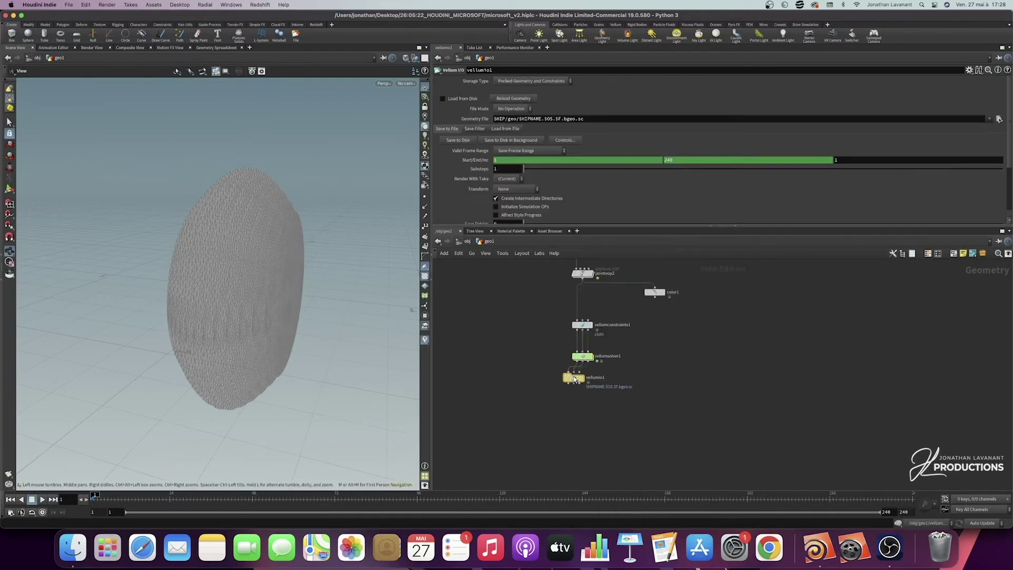
pyautogui.moveTo(583, 384); pyautogui.dragTo(585, 392)
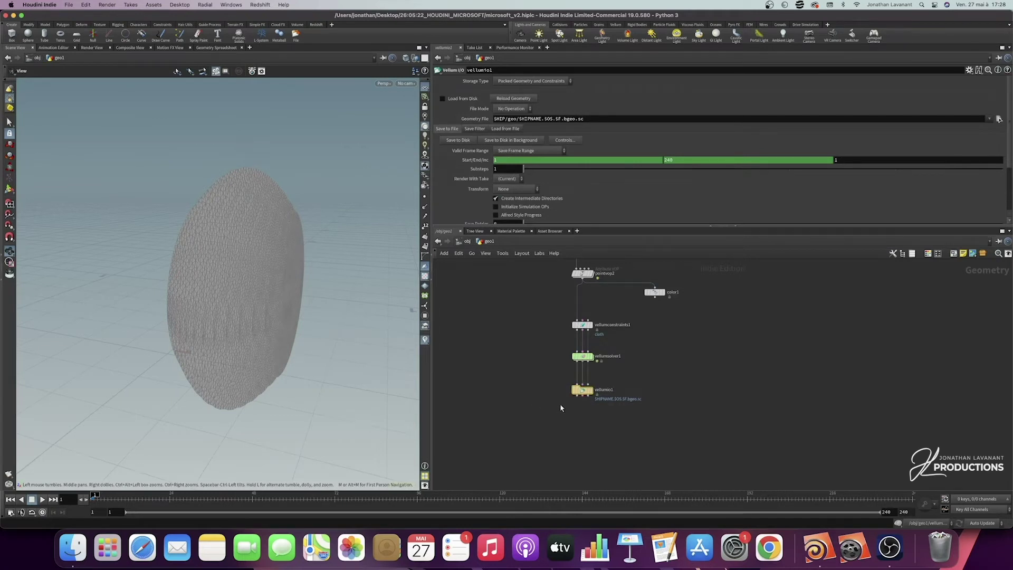
# Add a Vellum Post-Process node below the Vellum I/O node, fed by its three outputs
pyautogui.click(581, 396)
pyautogui.press('Tab')
pyautogui.write('velu')
pyautogui.press('BackSpace')
pyautogui.write('lum pos')
pyautogui.press('Return')
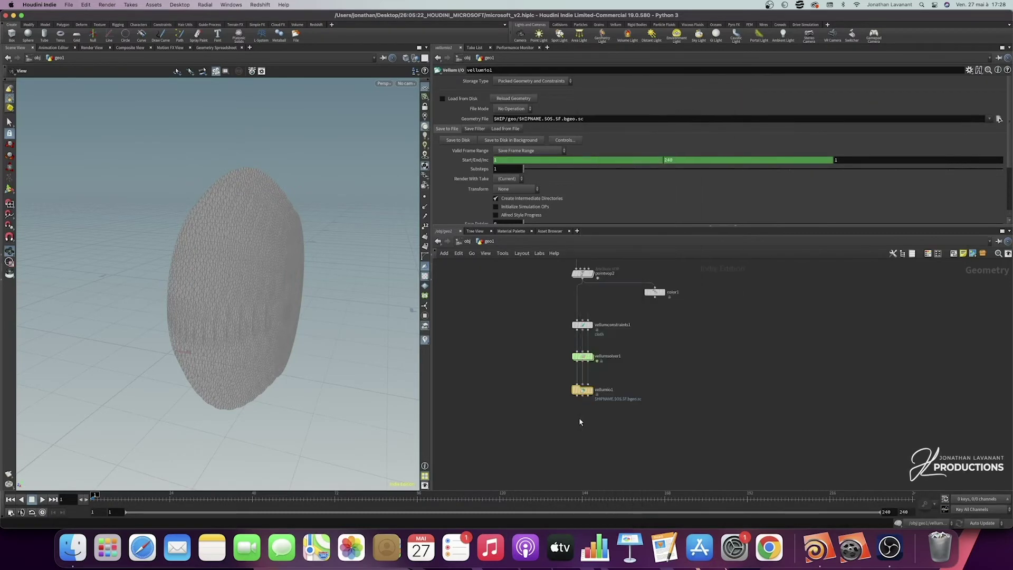
pyautogui.click(554, 440)
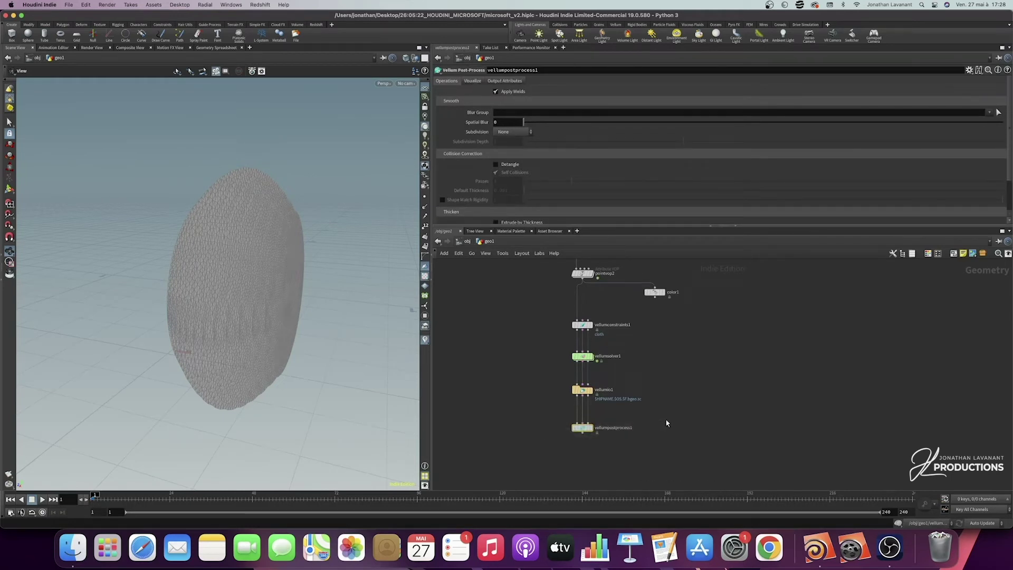
# Display the Vellum Solver and play the simulation to frame 30, checking the folding cloth and the POP Force settings
pyautogui.moveTo(594, 360)
pyautogui.click(585, 356)
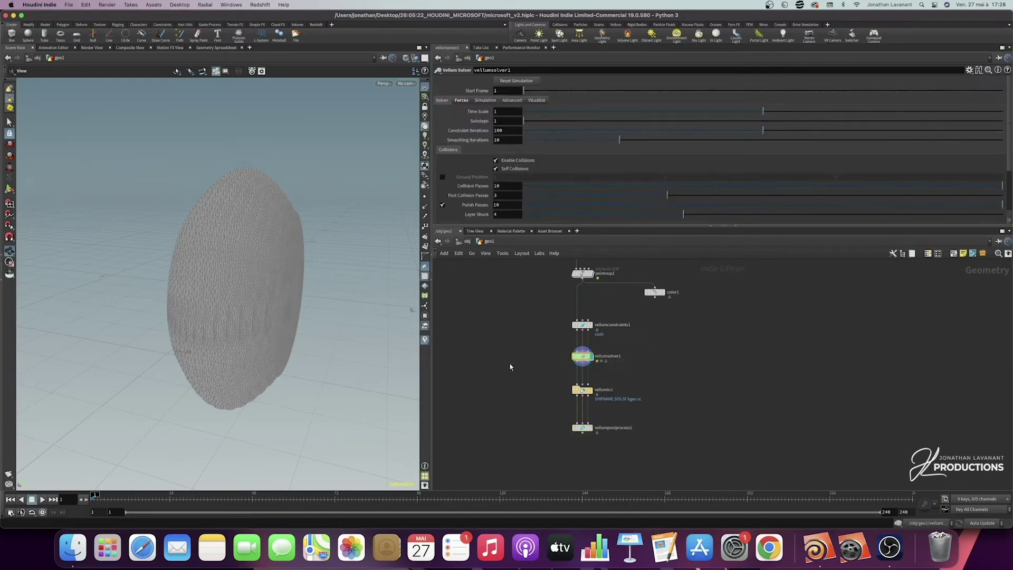
pyautogui.click(42, 499)
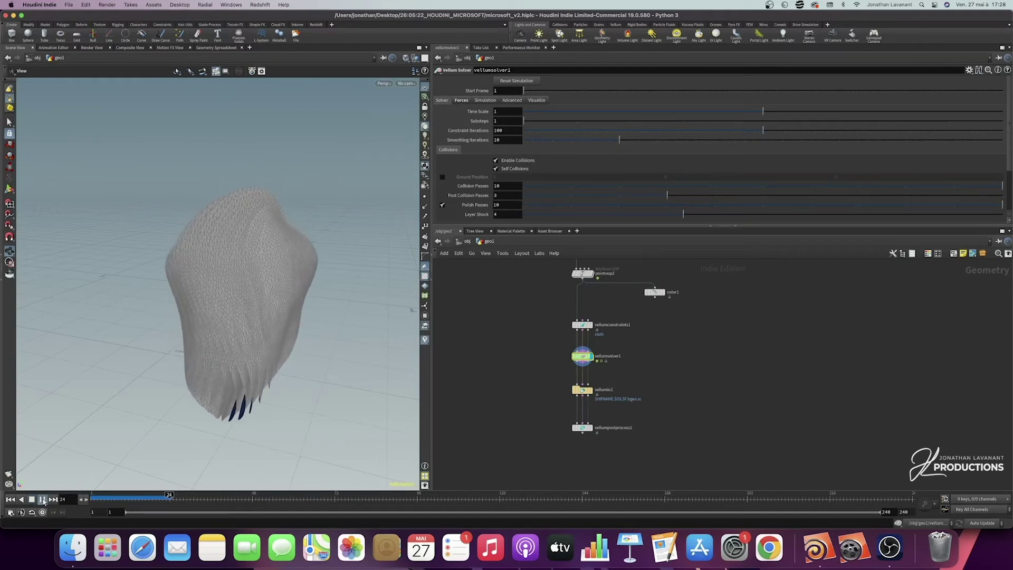
pyautogui.moveTo(240, 370); pyautogui.dragTo(269, 327)
pyautogui.scroll(3, 240, 311)
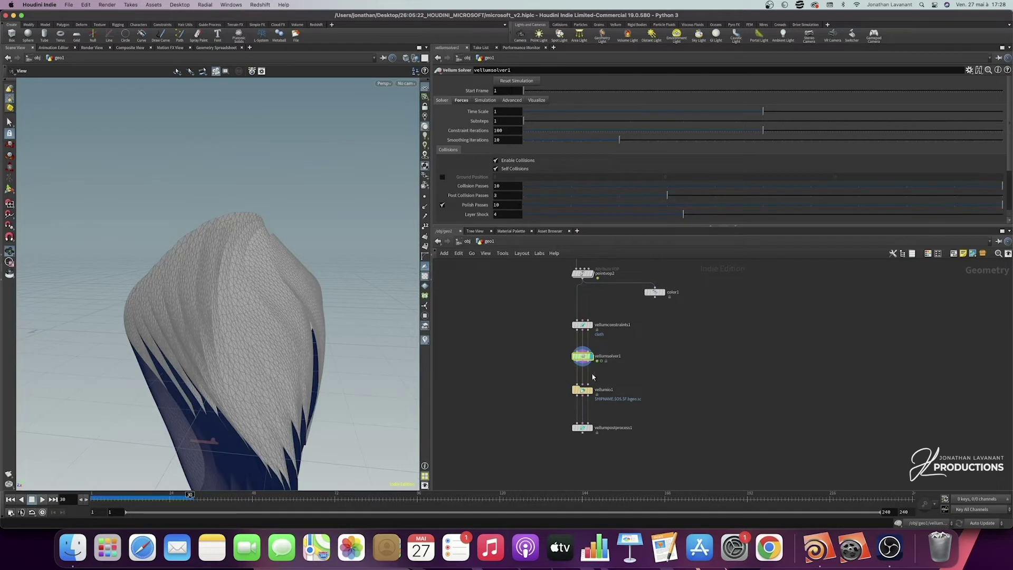
pyautogui.doubleClick(582, 356)
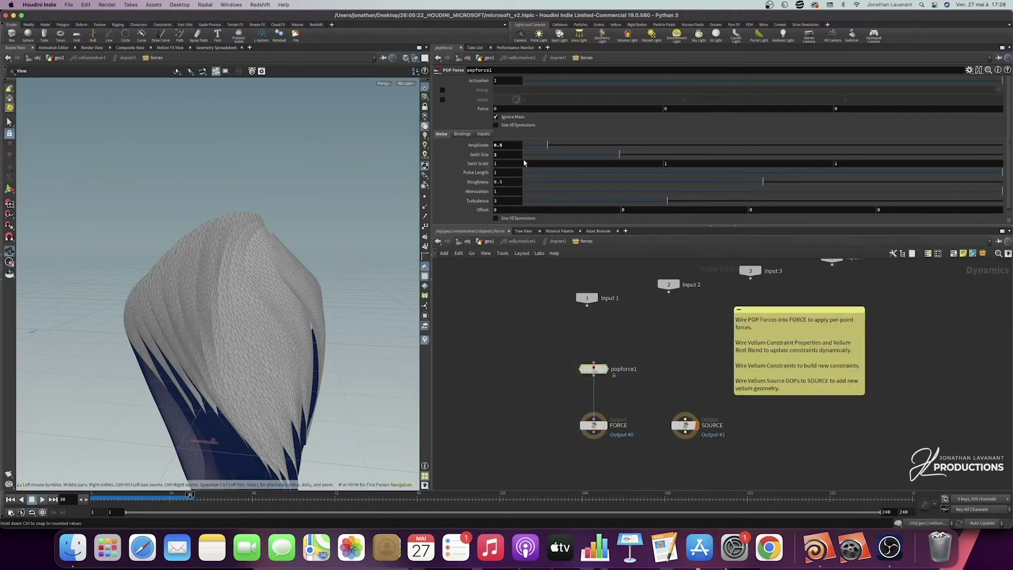
pyautogui.click(486, 242)
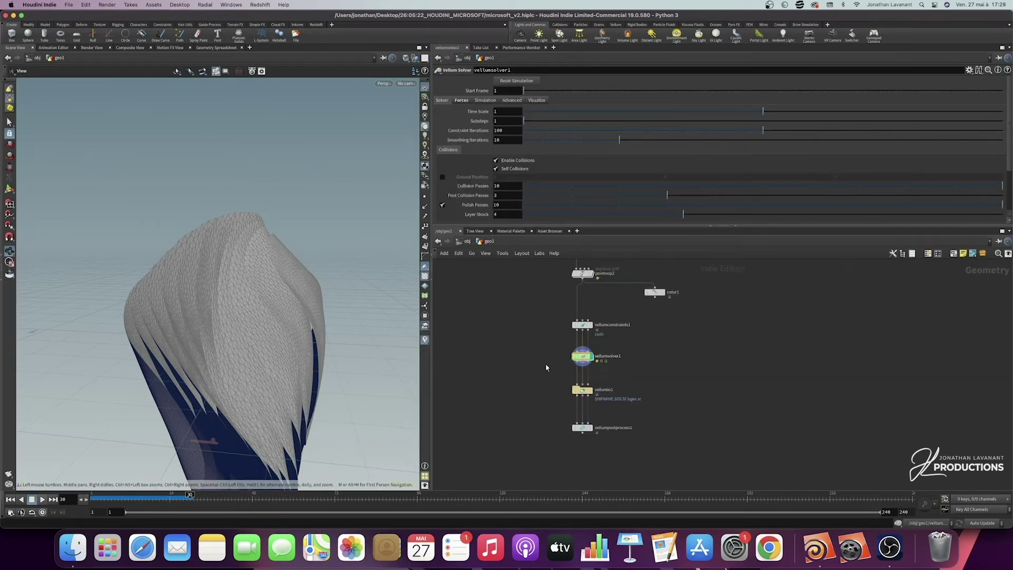
# Set the Vellum Post-Process subdivision to Loop with a Subdivision Depth of 1, and display that node
pyautogui.moveTo(551, 438); pyautogui.dragTo(708, 414)
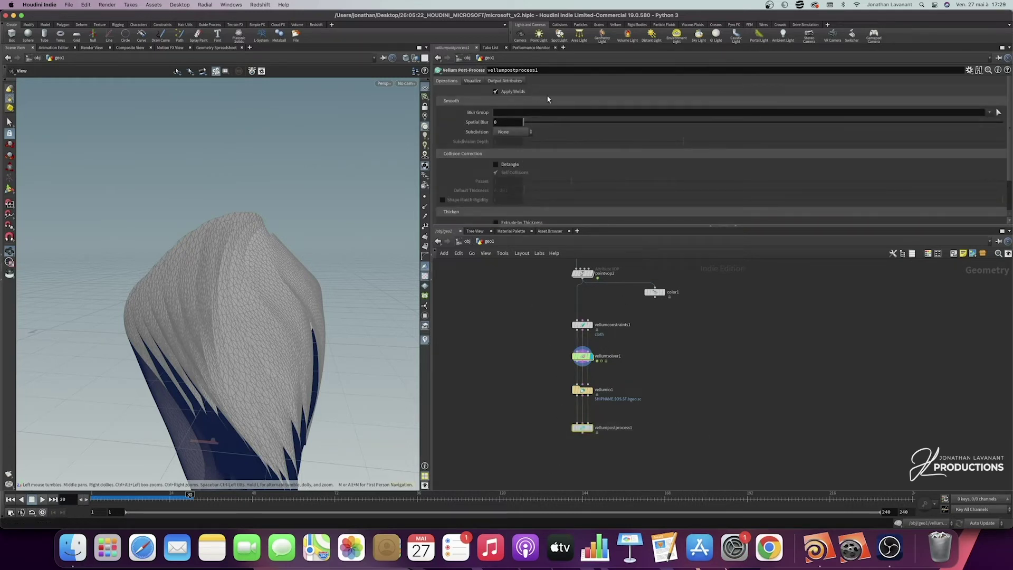
pyautogui.click(516, 132)
pyautogui.click(511, 142)
pyautogui.doubleClick(504, 142)
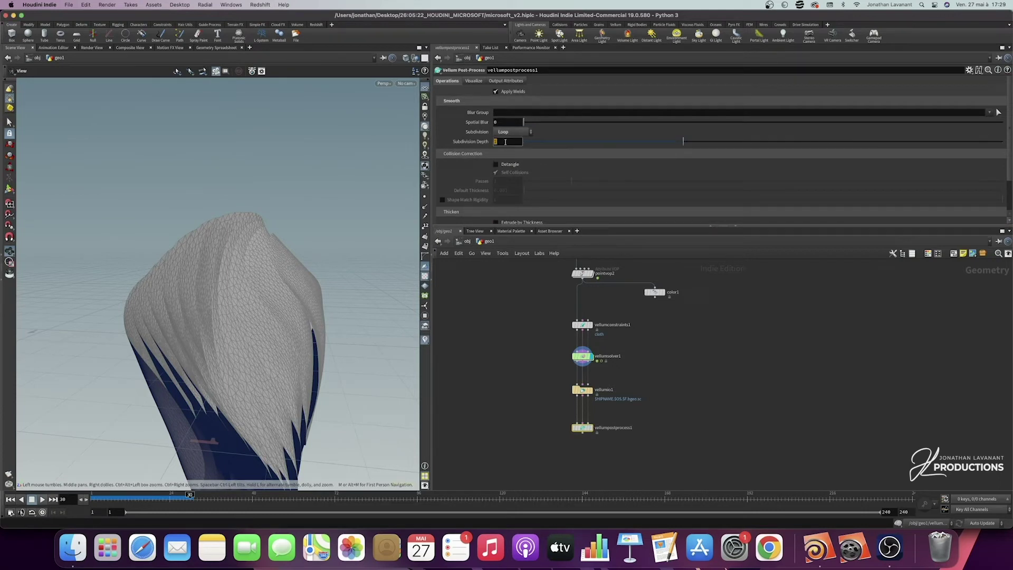
pyautogui.press('Return')
pyautogui.click(593, 416)
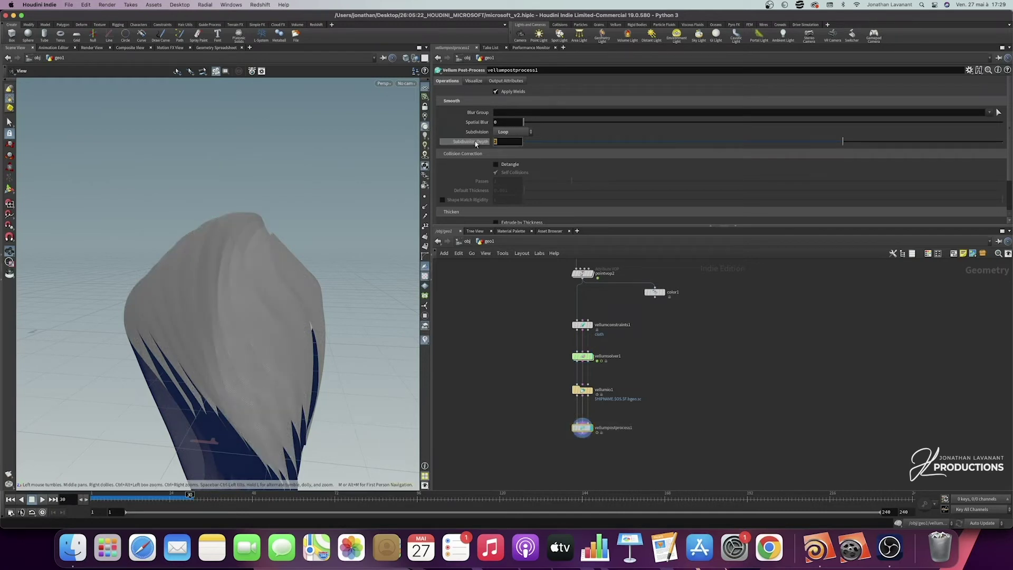
pyautogui.moveTo(476, 143); pyautogui.dragTo(477, 153, button='middle')
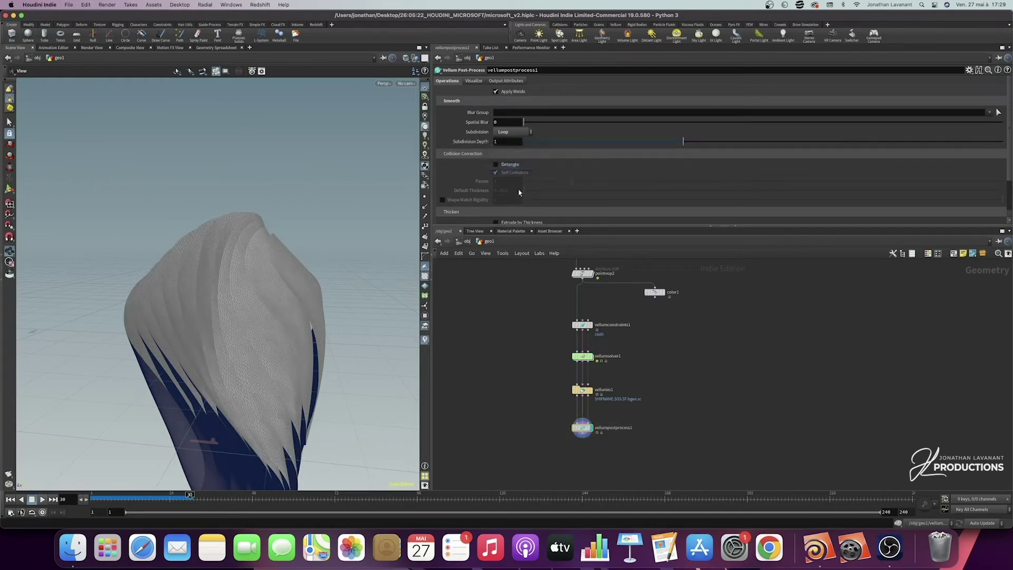
# Enable Extrude by Thickness on the Vellum Post-Process node with a Thickness Scale of 0.8
pyautogui.scroll(-3, 470, 172)
pyautogui.click(495, 181)
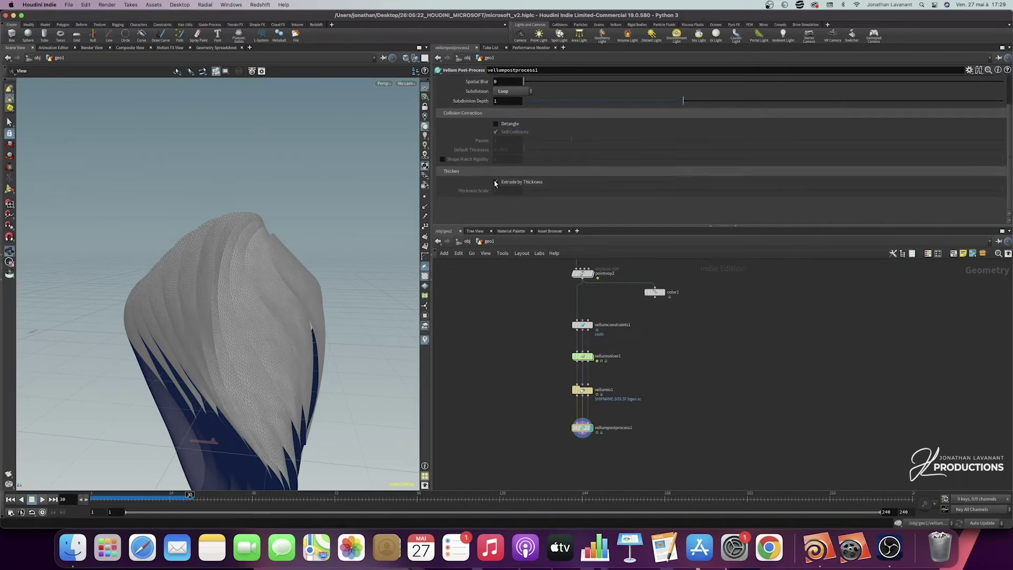
pyautogui.scroll(5, 244, 303)
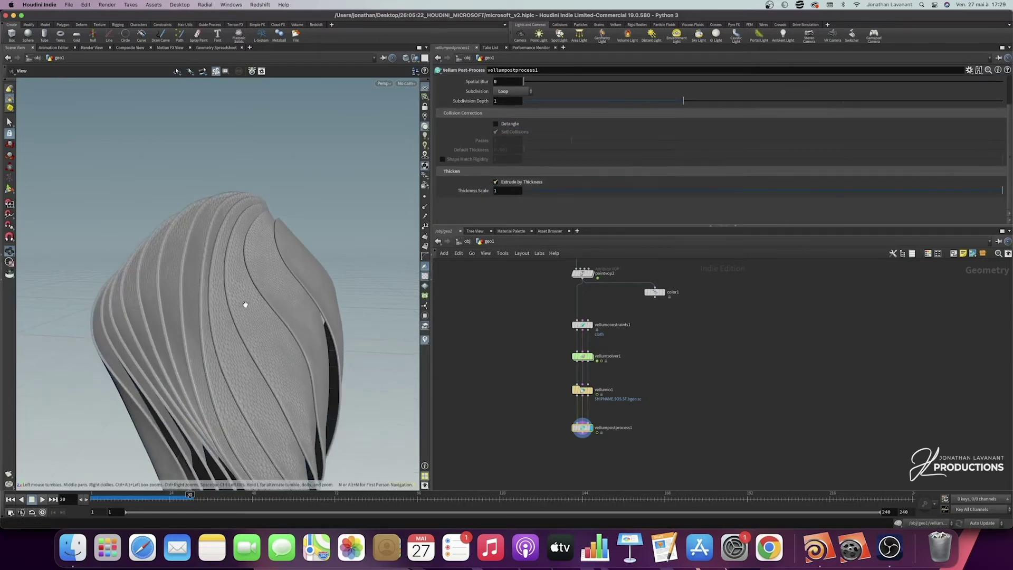
pyautogui.moveTo(218, 297); pyautogui.dragTo(259, 313)
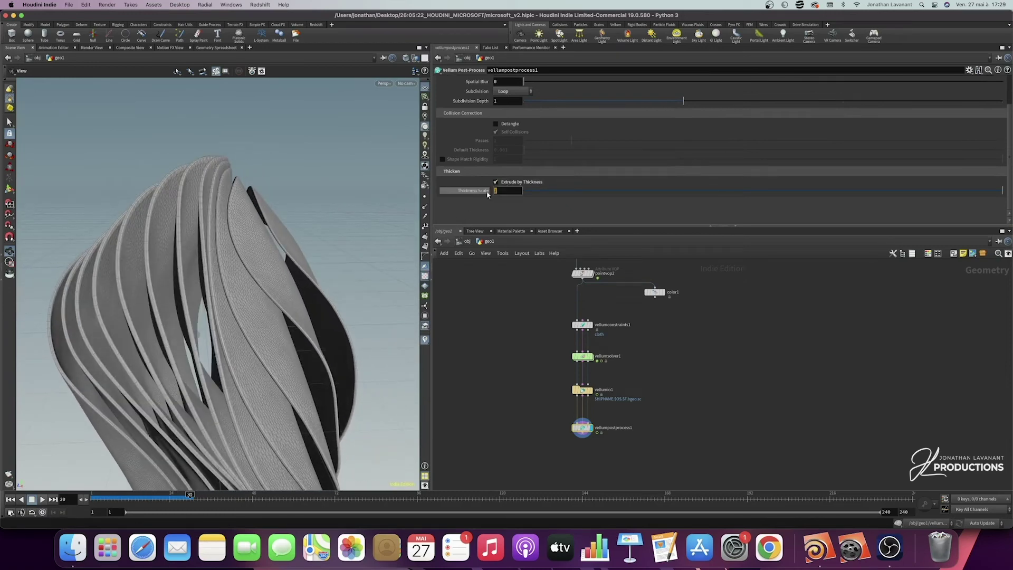
pyautogui.write('0.8')
pyautogui.press('Return')
pyautogui.moveTo(211, 276); pyautogui.dragTo(403, 313)
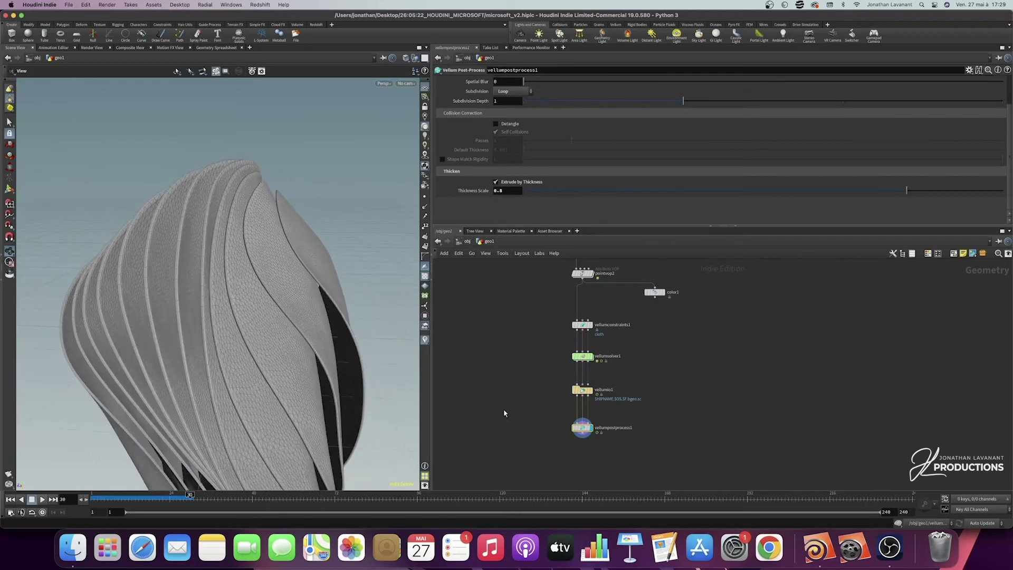
# Add a Time Shift node below the Vellum Post-Process node and display it
pyautogui.moveTo(503, 409); pyautogui.dragTo(527, 408, button='middle')
pyautogui.moveTo(548, 447); pyautogui.dragTo(566, 417, button='middle')
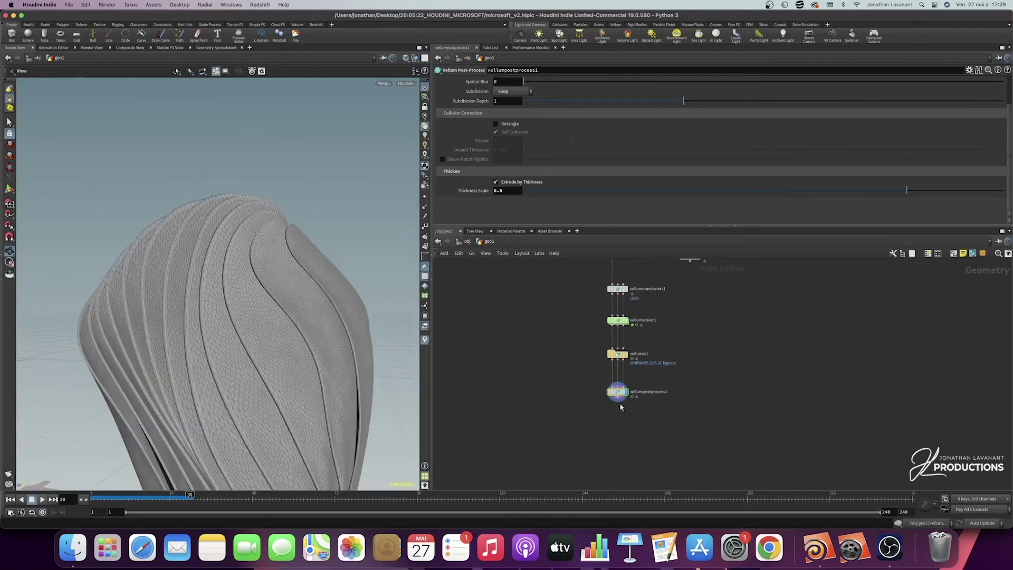
pyautogui.press('Tab')
pyautogui.write('time')
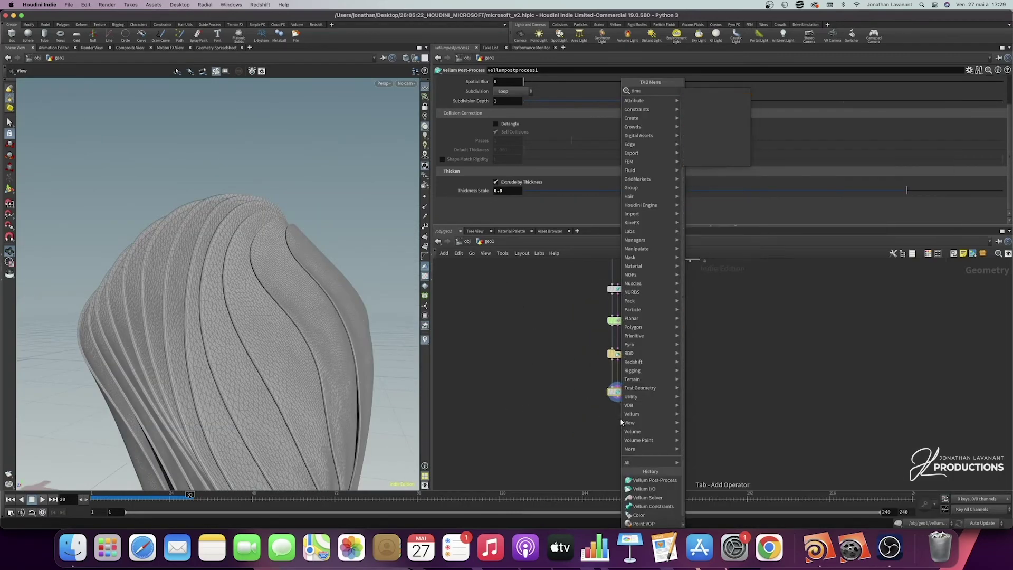
pyautogui.press('Escape')
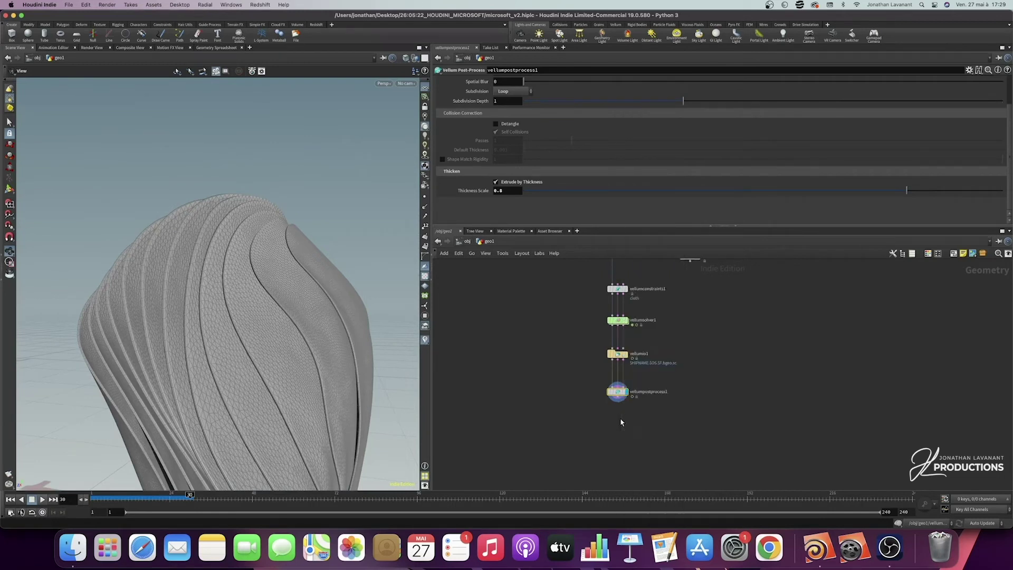
pyautogui.click(621, 422)
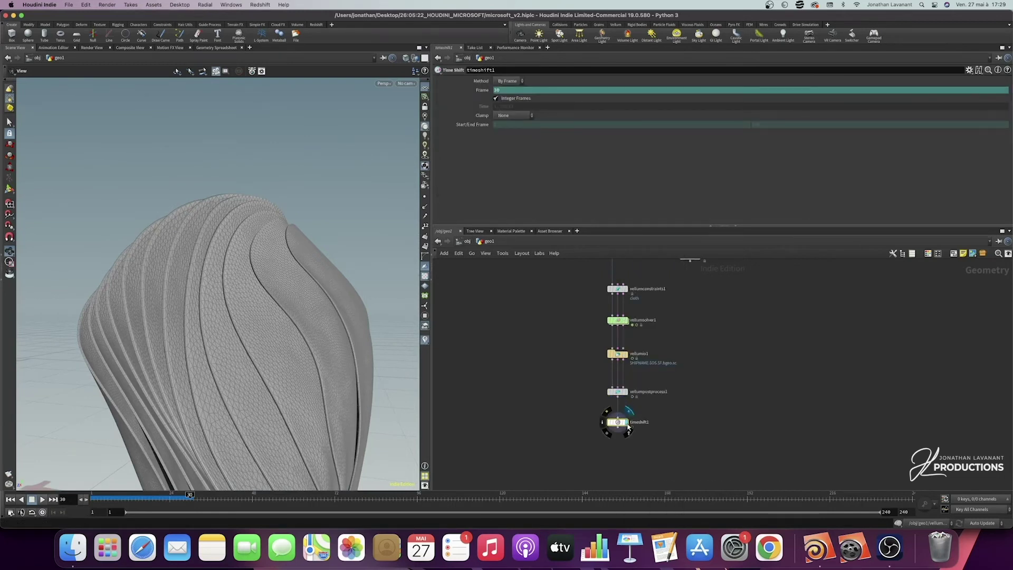
# Remove the expression from the Time Shift's Frame parameter and set it to 60
pyautogui.rightClick(529, 89)
pyautogui.click(559, 192)
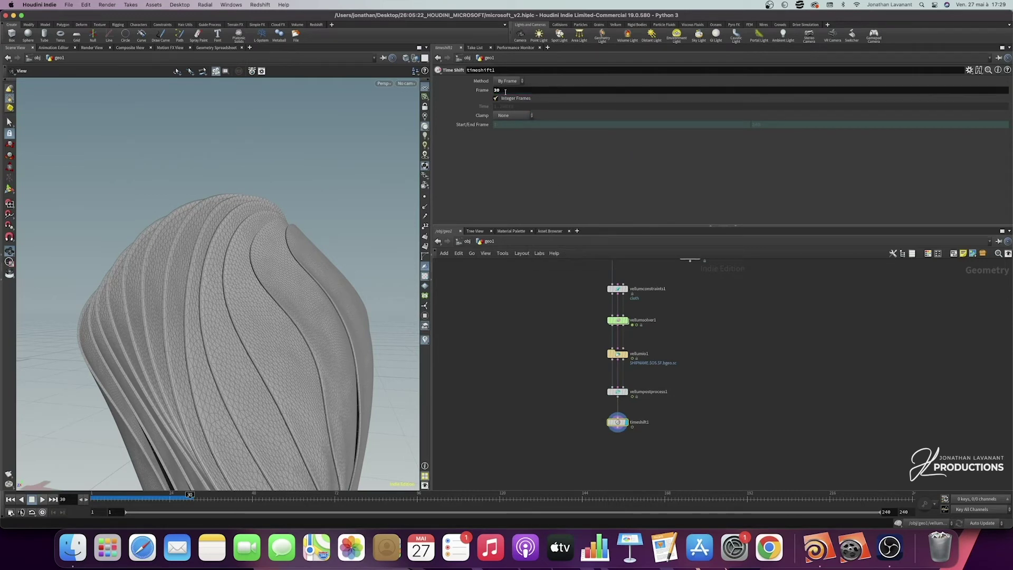
pyautogui.doubleClick(504, 90)
pyautogui.write('60')
pyautogui.press('Return')
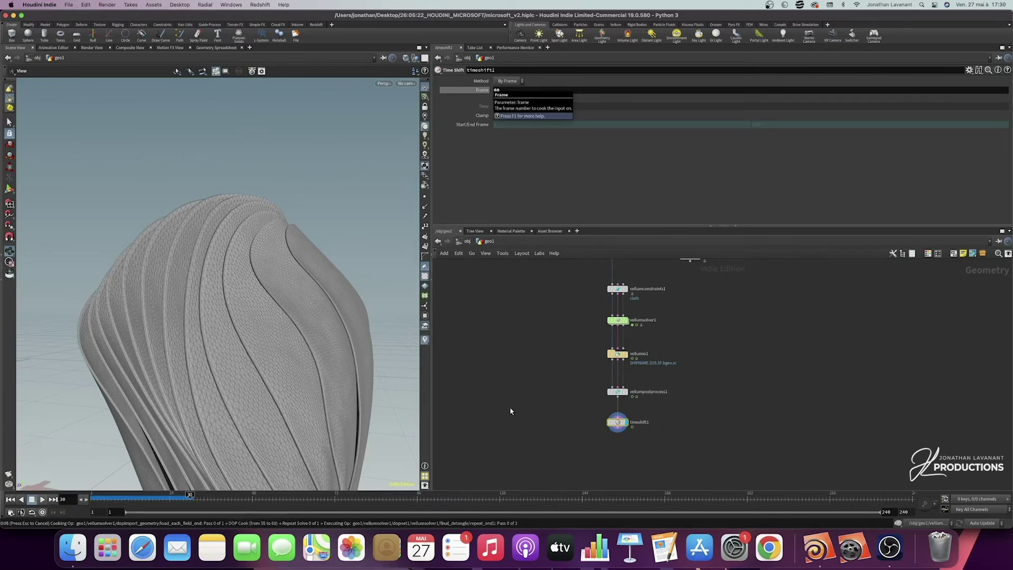
pyautogui.moveTo(326, 365); pyautogui.dragTo(311, 348)
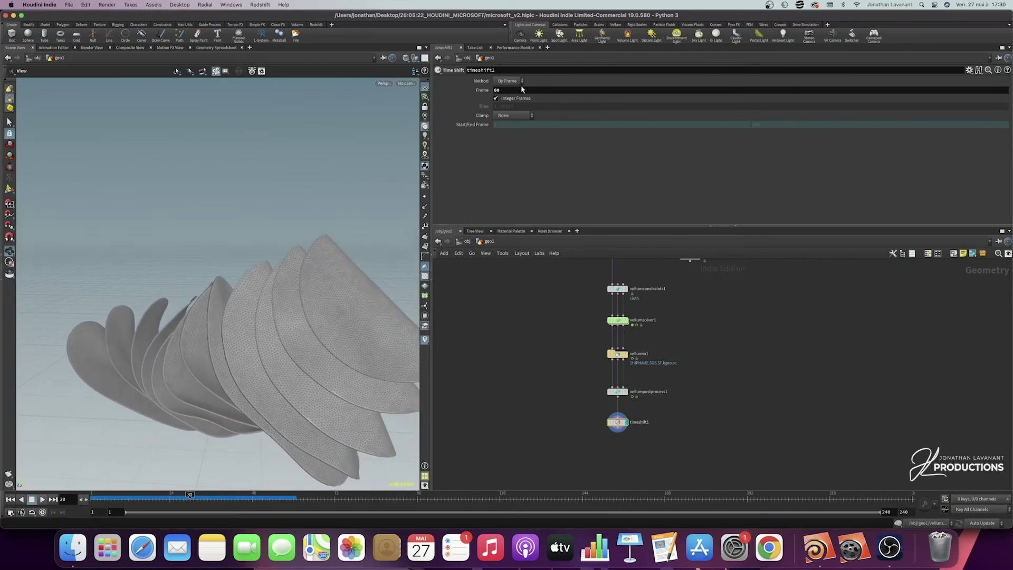
# Set the Time Shift's Frame to 48 and inspect the twisted shape
pyautogui.moveTo(501, 90); pyautogui.dragTo(492, 90)
pyautogui.write('48')
pyautogui.press('Return')
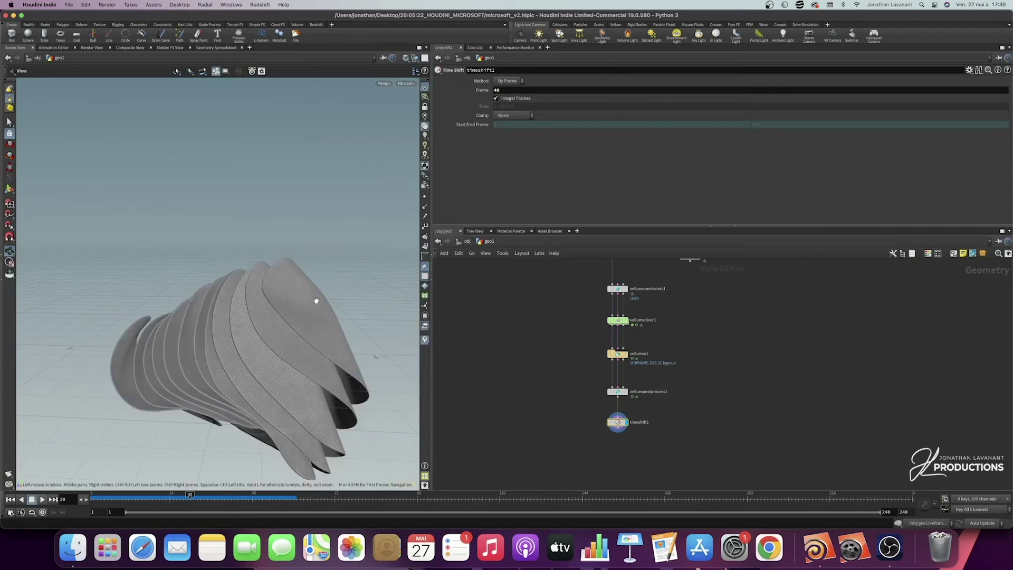
pyautogui.moveTo(228, 333)
pyautogui.mouseDown()
pyautogui.moveTo(226, 317)
pyautogui.moveTo(238, 335)
pyautogui.mouseUp()
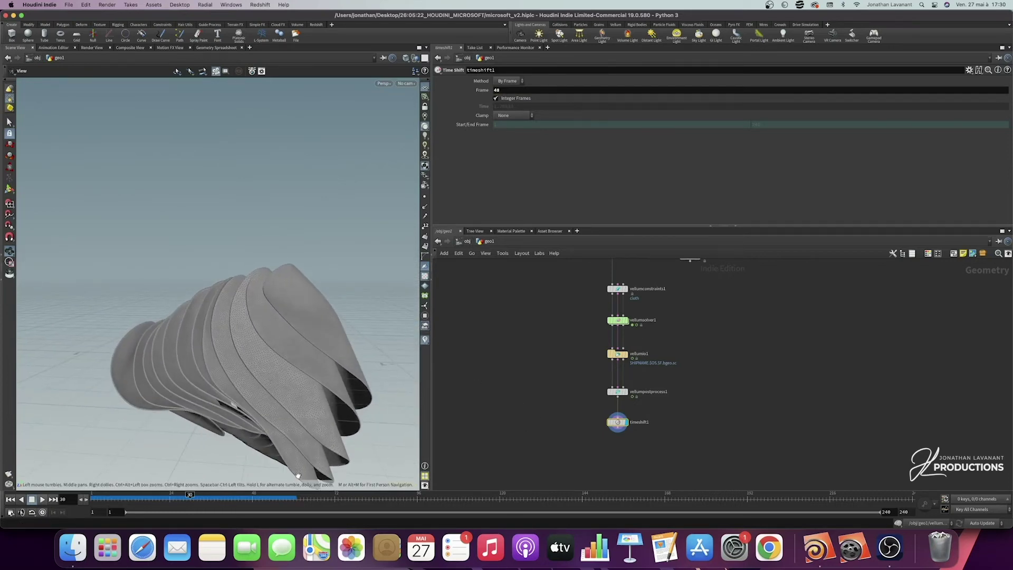
# Add a Normal node below the Time Shift node and display it
pyautogui.moveTo(191, 494)
pyautogui.mouseDown()
pyautogui.moveTo(241, 494)
pyautogui.moveTo(172, 494)
pyautogui.mouseUp()
pyautogui.scroll(5, 227, 373)
pyautogui.moveTo(215, 357); pyautogui.dragTo(266, 348)
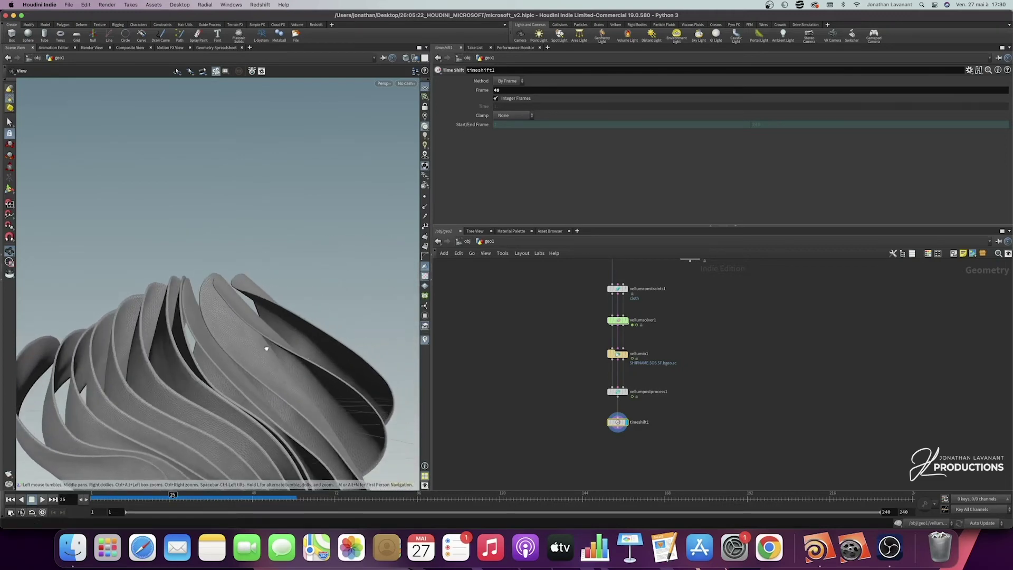
pyautogui.press('Tab')
pyautogui.write('norma')
pyautogui.press('Return')
pyautogui.click(618, 451)
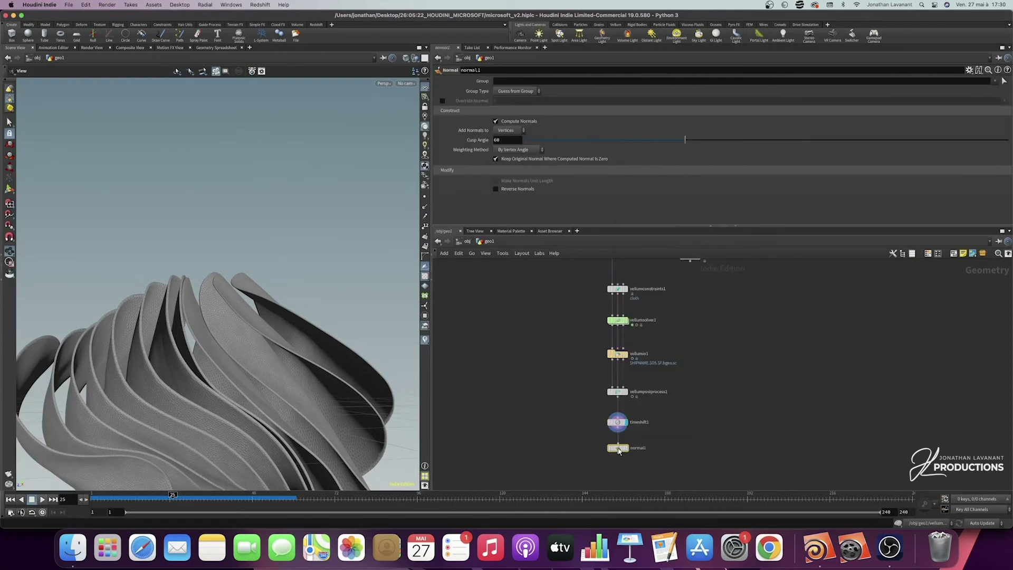
pyautogui.moveTo(648, 457); pyautogui.dragTo(659, 408, button='middle')
pyautogui.click(632, 409)
# Add a displayed Null node named OUT_CLOTH below the Normal node and copy it
pyautogui.click(633, 424)
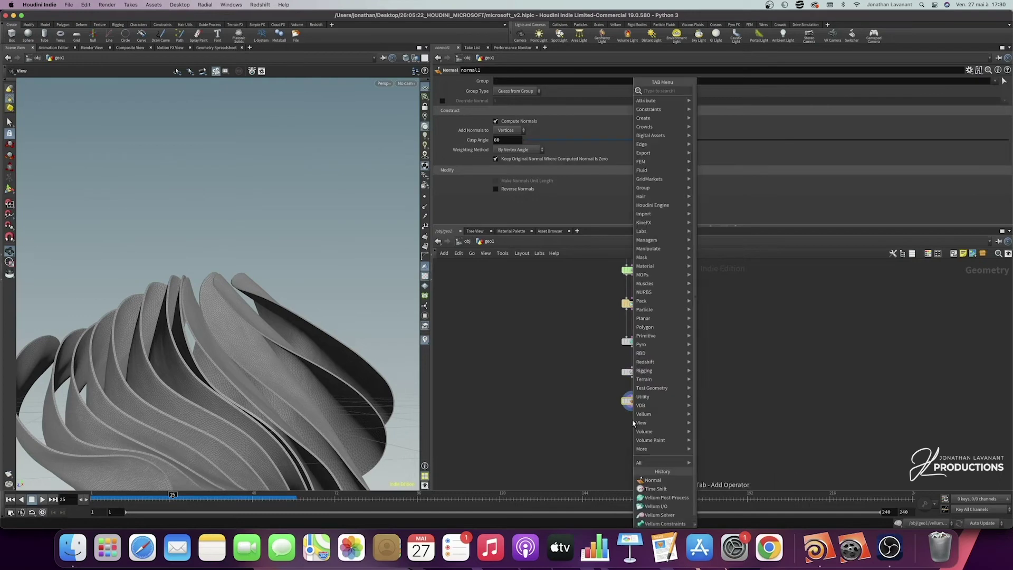
pyautogui.write('null')
pyautogui.press('Return')
pyautogui.moveTo(633, 423); pyautogui.dragTo(632, 433)
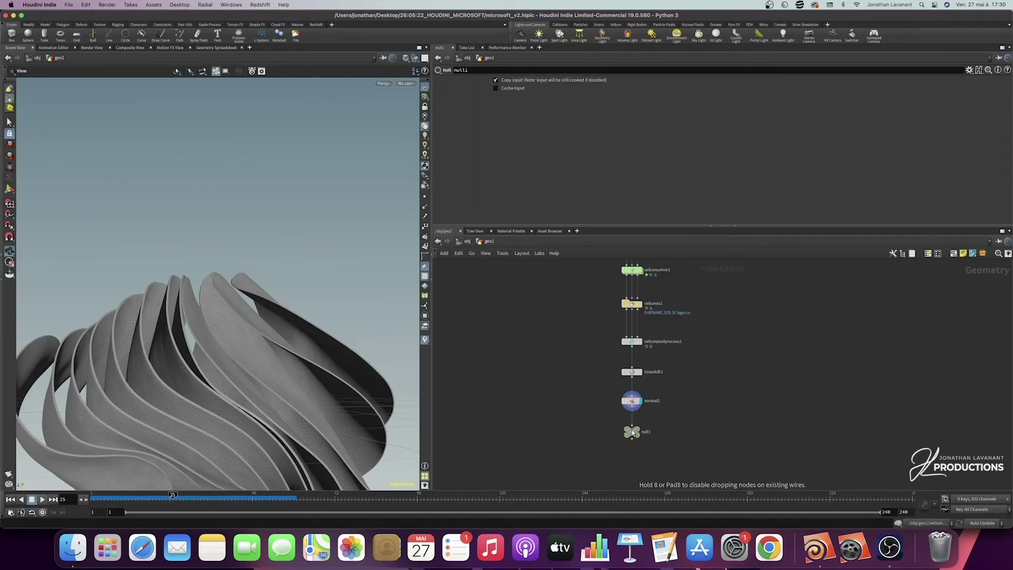
pyautogui.doubleClick(647, 431)
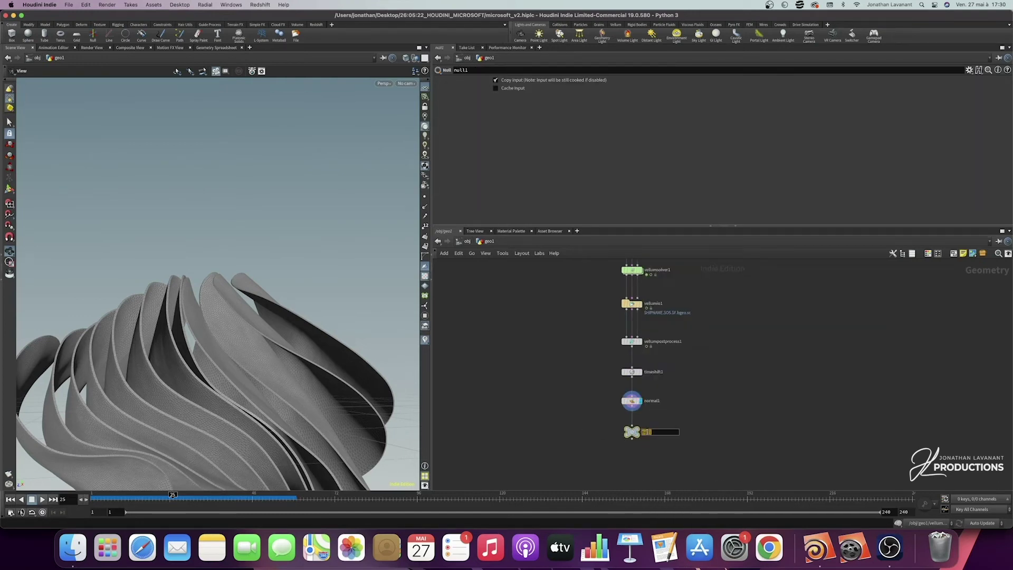
pyautogui.write('OUT_CLOTH')
pyautogui.press('Return')
pyautogui.moveTo(685, 432); pyautogui.dragTo(580, 457)
pyautogui.press('super+c')
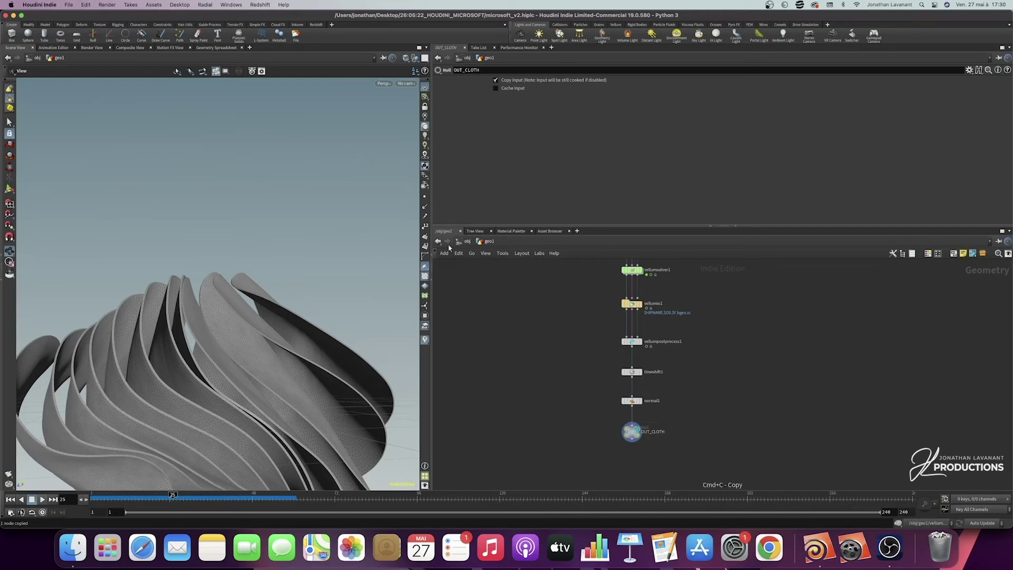
# Create a Geometry object named rendu at object level and hide geo1
pyautogui.click(467, 241)
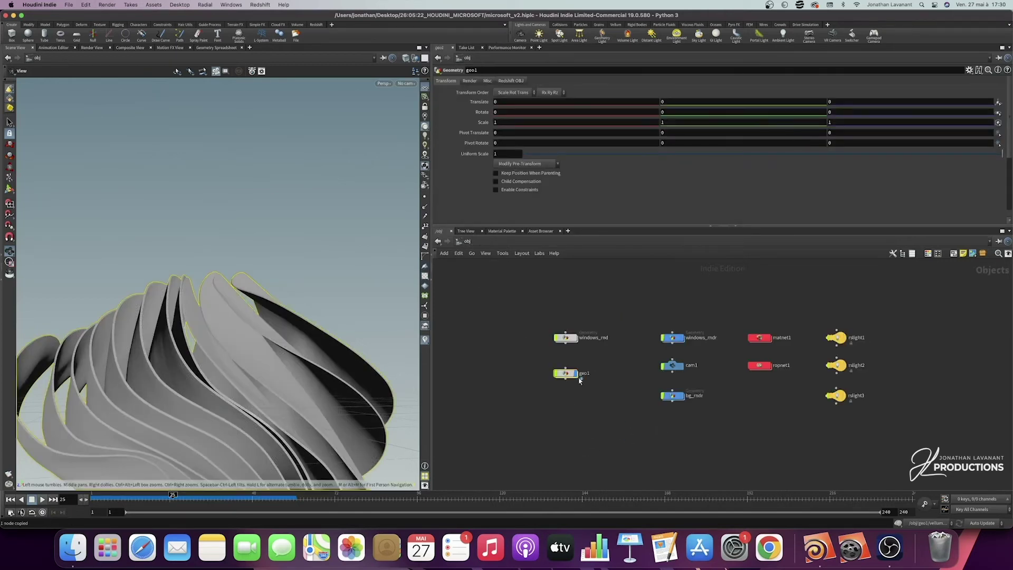
pyautogui.press('Tab')
pyautogui.press('Return')
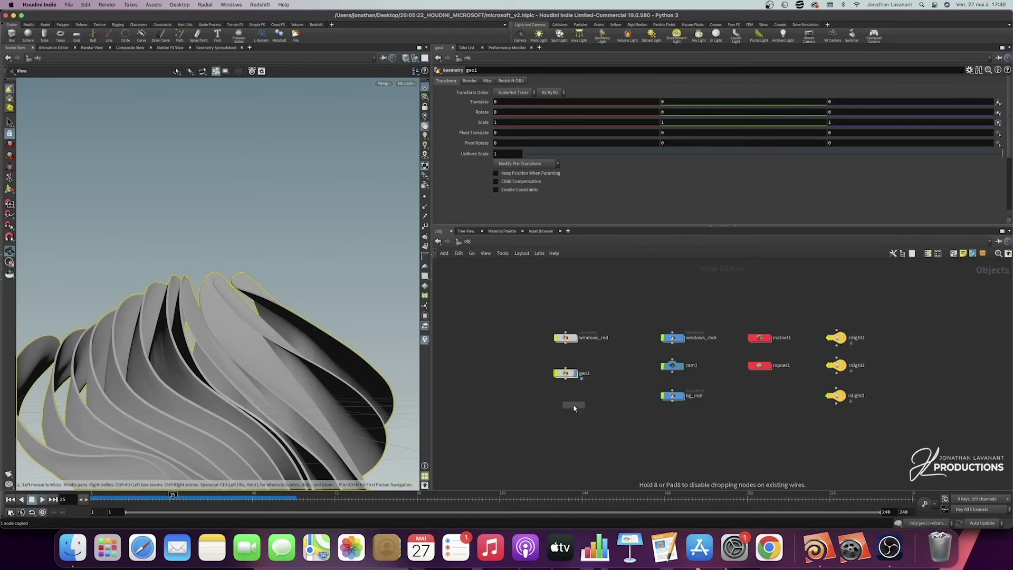
pyautogui.click(674, 426)
pyautogui.doubleClick(687, 424)
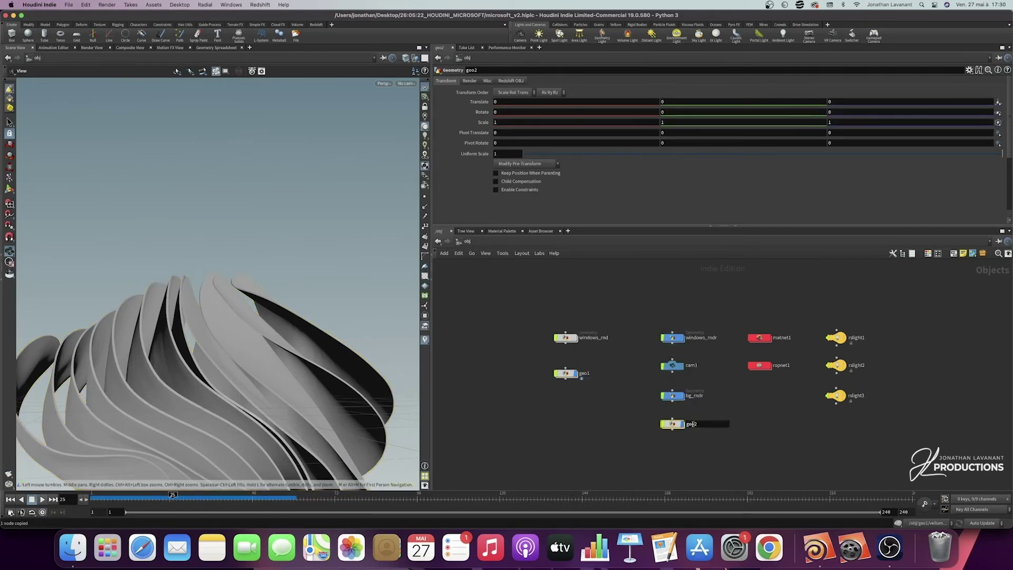
pyautogui.write('rendu')
pyautogui.press('Return')
pyautogui.click(576, 373)
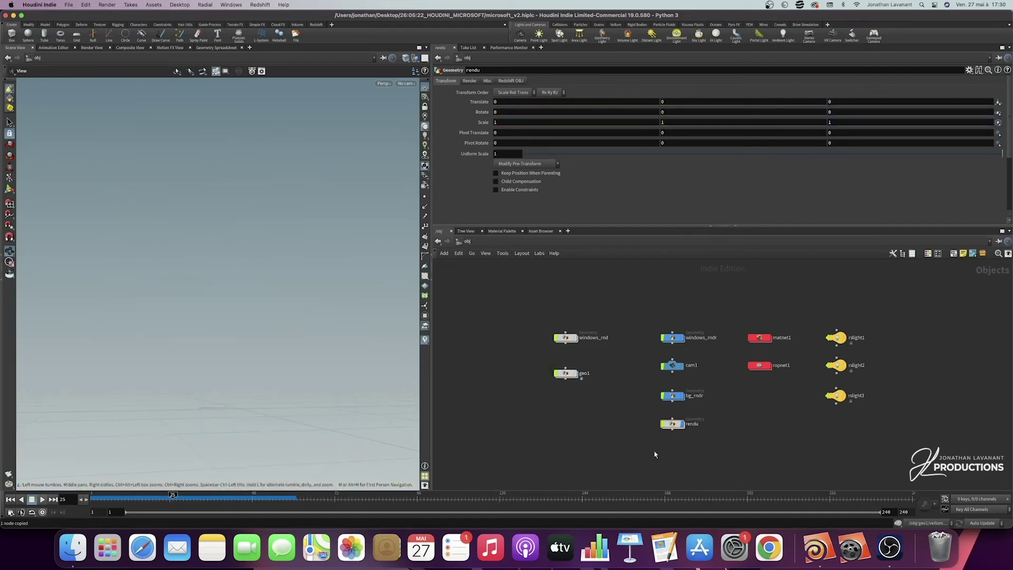
# Add an Object Merge node inside rendu with Object 1 set to the copied path /obj/geo1/OUT_CLOTH
pyautogui.doubleClick(673, 423)
pyautogui.press('Tab')
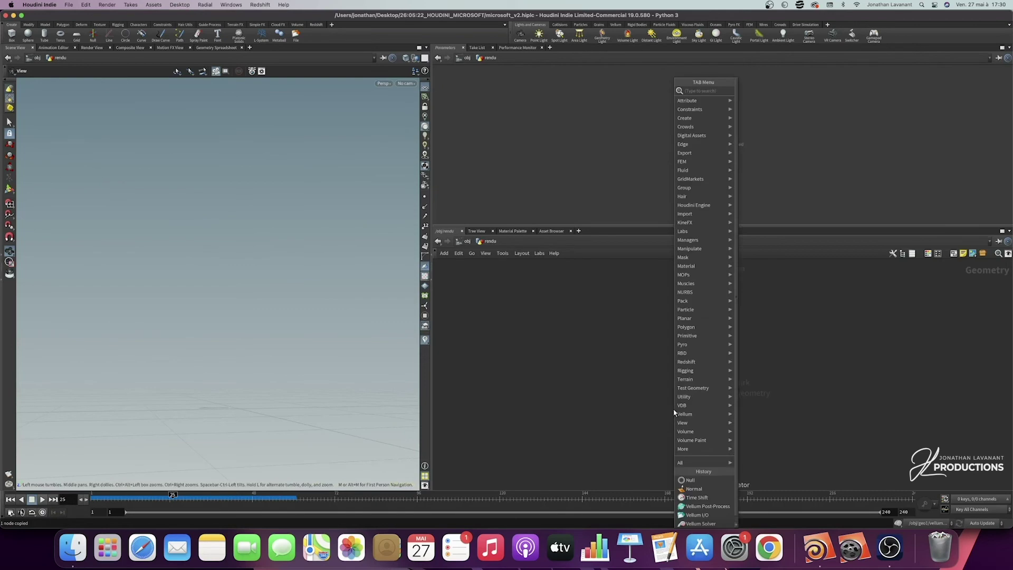
pyautogui.write('object me')
pyautogui.press('Return')
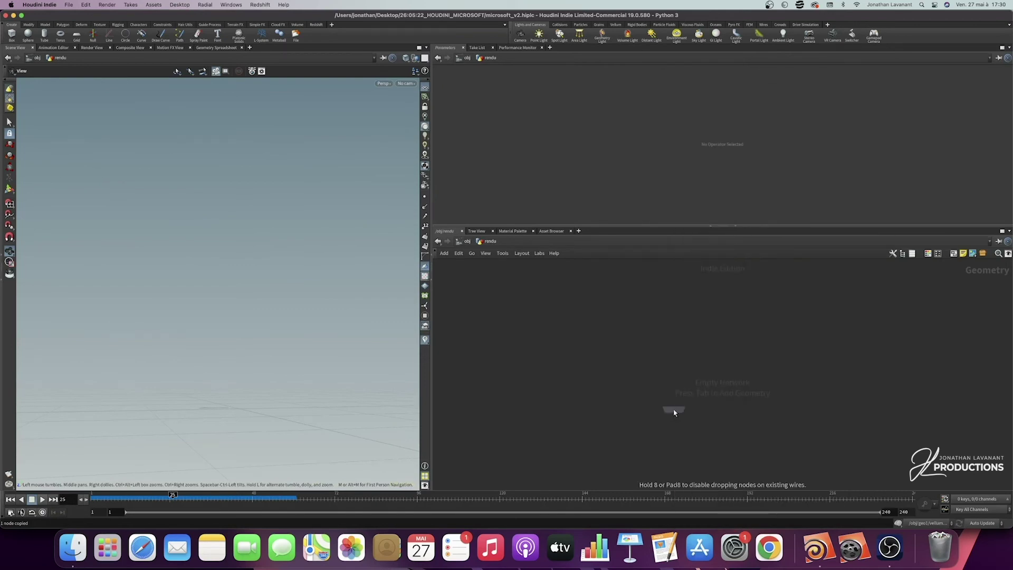
pyautogui.click(683, 347)
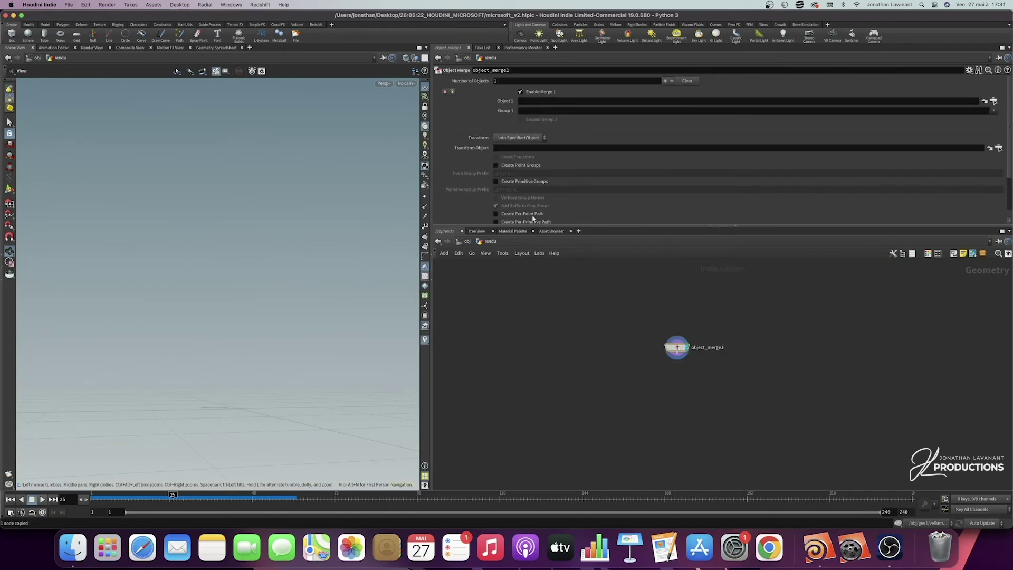
pyautogui.click(534, 101)
pyautogui.press('super+v')
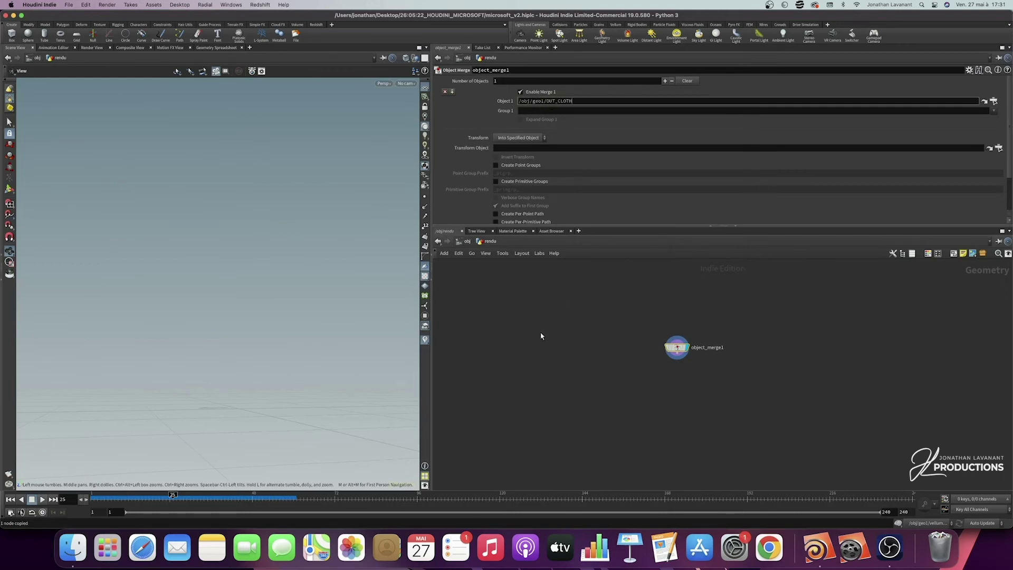
pyautogui.press('Return')
# Return to object level and colour the rendu node blue like the other render objects
pyautogui.press('u')
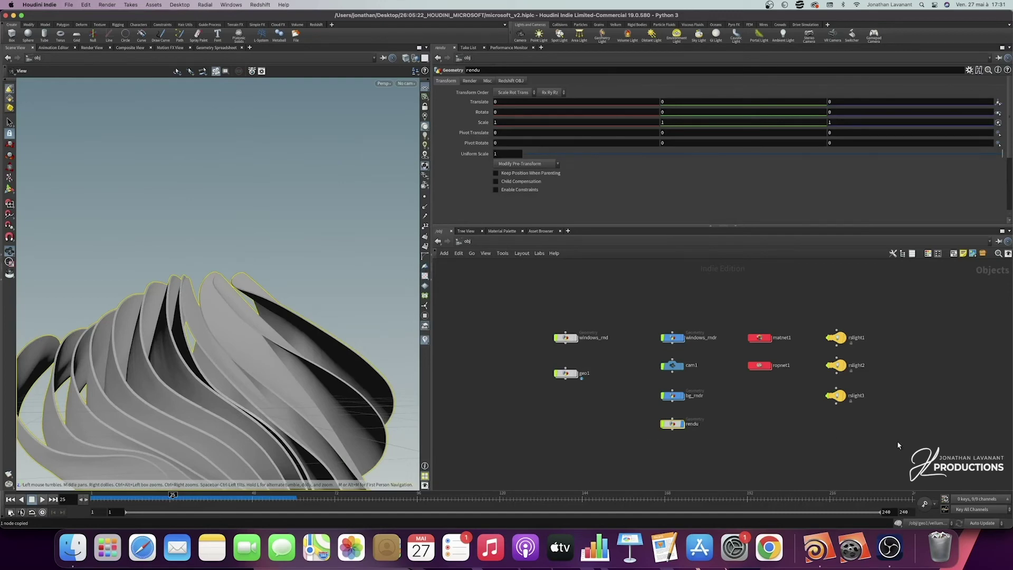
pyautogui.press('c')
pyautogui.click(990, 478)
pyautogui.click(671, 447)
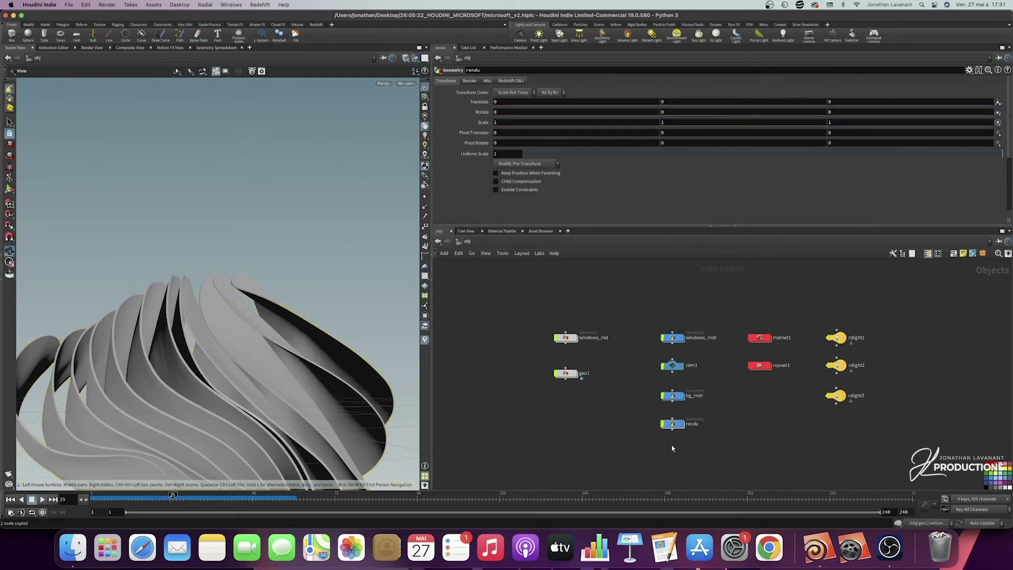
# Frame a close-up of the overlapping folds, create a camera from that view, and place its node below rendu
pyautogui.moveTo(292, 359); pyautogui.dragTo(390, 346)
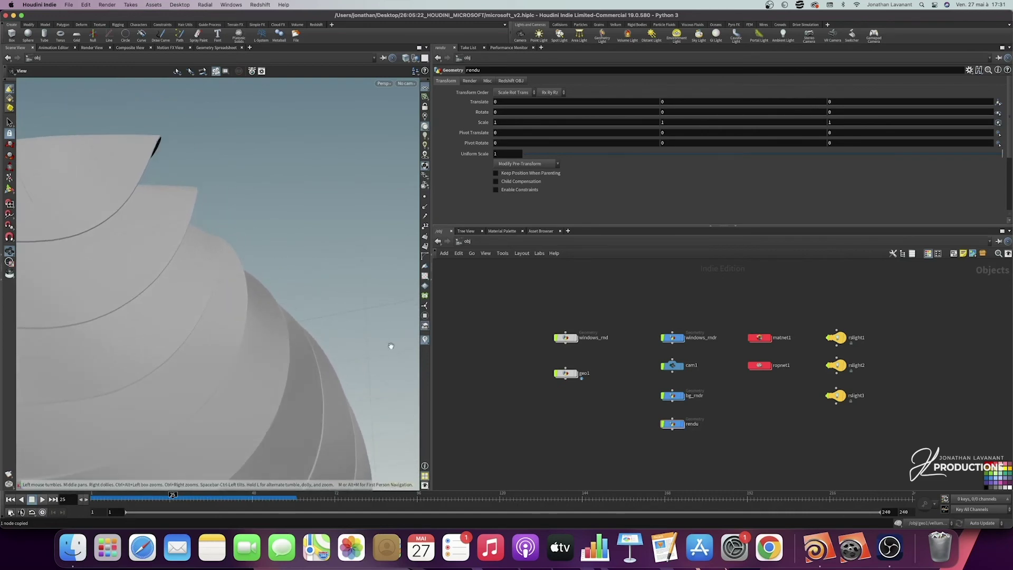
pyautogui.keyDown('ctrl'); pyautogui.click(520, 35); pyautogui.keyUp('ctrl')
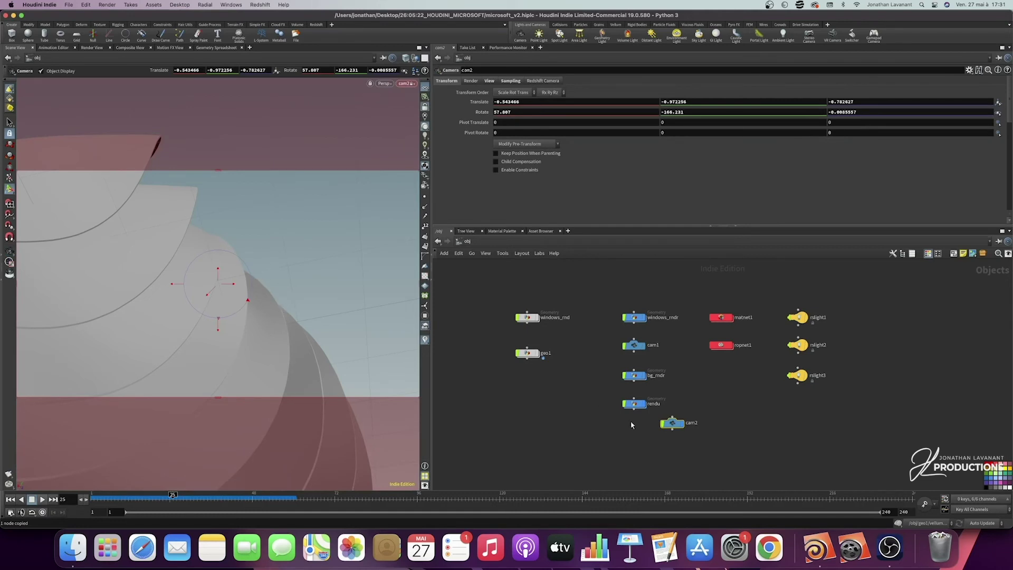
pyautogui.moveTo(672, 423); pyautogui.dragTo(634, 437)
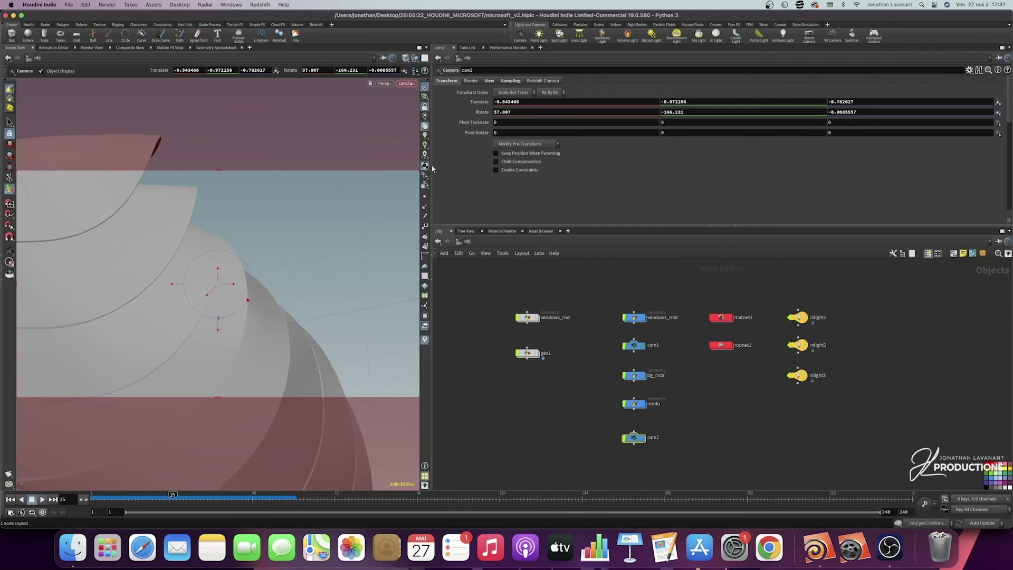
pyautogui.press('Escape')
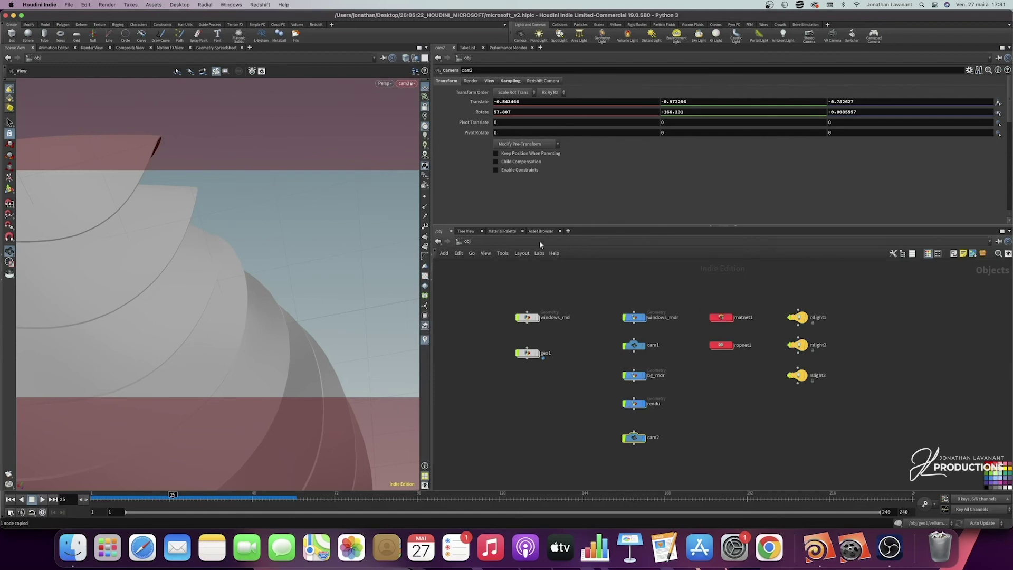
# Show rendu's render settings, review the materials in matnet1, and open the cloth material's shader network
pyautogui.moveTo(700, 403); pyautogui.dragTo(578, 413)
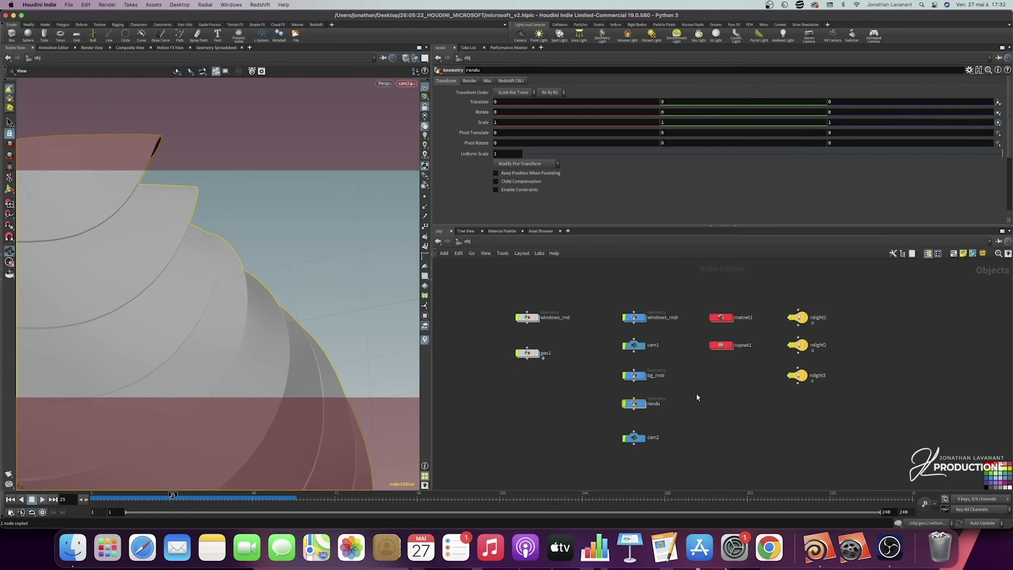
pyautogui.click(472, 82)
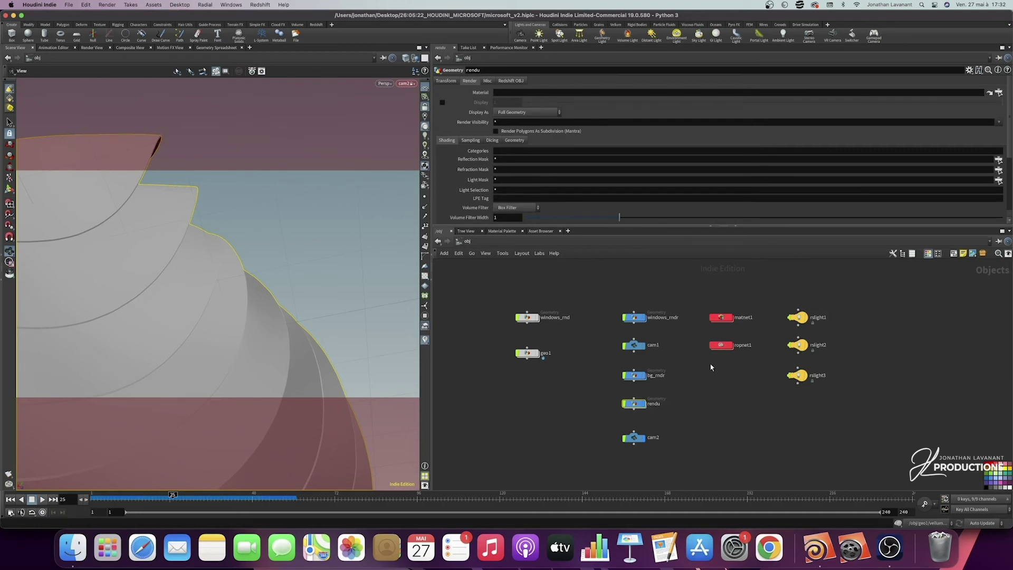
pyautogui.doubleClick(723, 318)
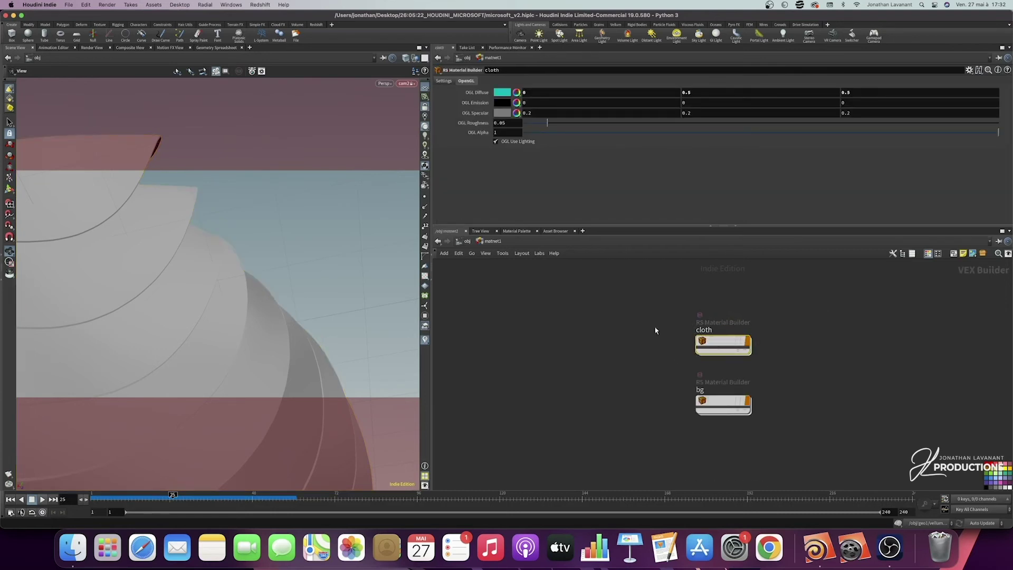
pyautogui.moveTo(652, 323); pyautogui.dragTo(808, 359)
pyautogui.moveTo(824, 311); pyautogui.dragTo(626, 367)
pyautogui.moveTo(859, 369); pyautogui.dragTo(538, 439)
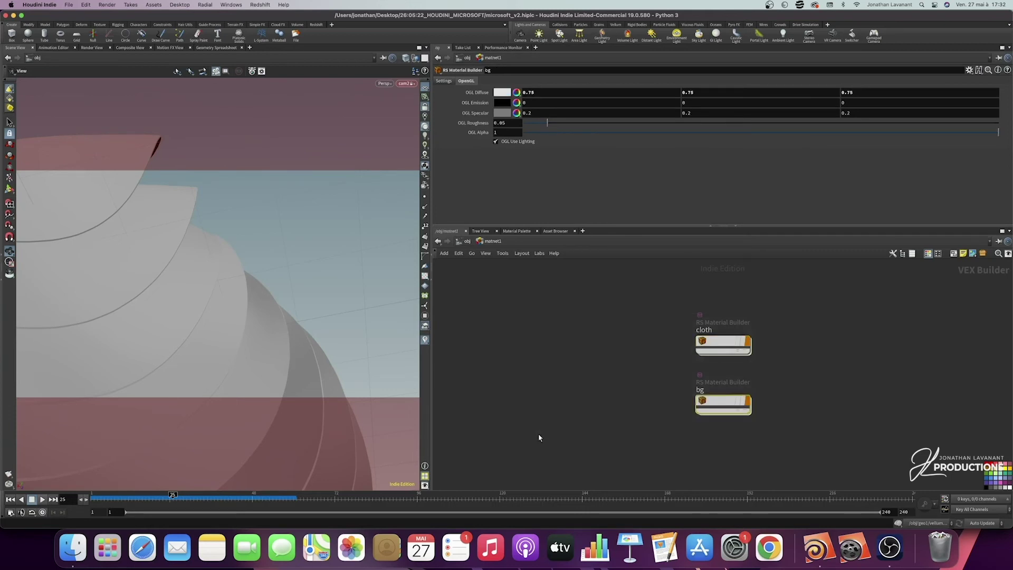
pyautogui.moveTo(717, 345)
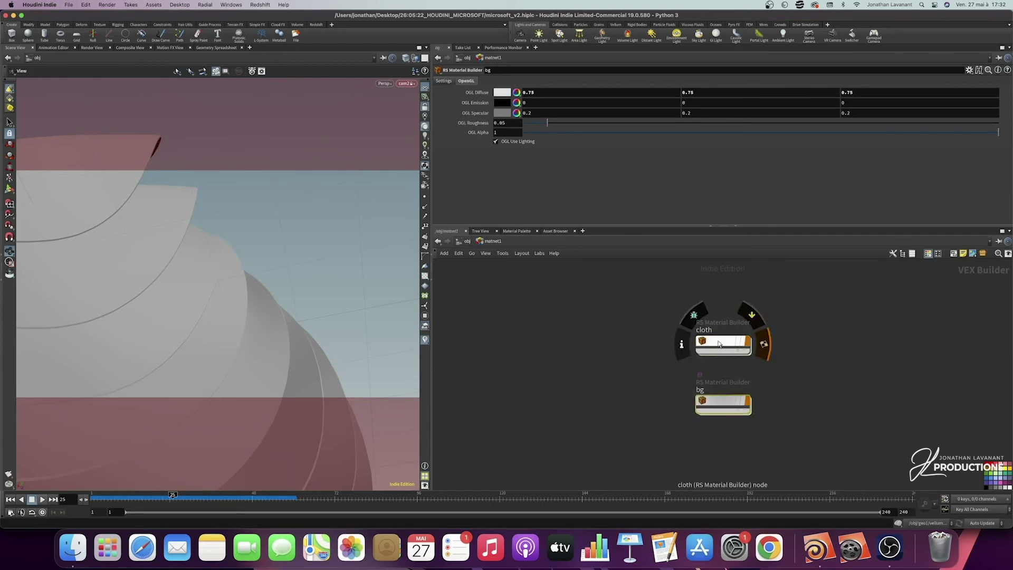
pyautogui.doubleClick(717, 346)
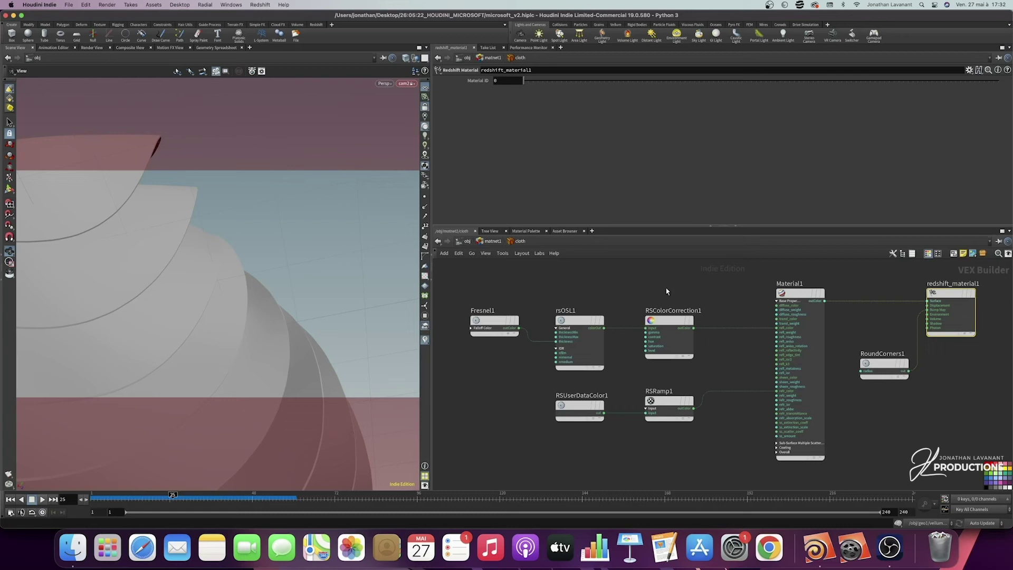
# Examine Material1's reflection and refraction settings, along with the user data colour and ramp nodes feeding it
pyautogui.moveTo(750, 287)
pyautogui.mouseDown()
pyautogui.moveTo(791, 314)
pyautogui.moveTo(749, 298)
pyautogui.mouseUp()
pyautogui.click(452, 80)
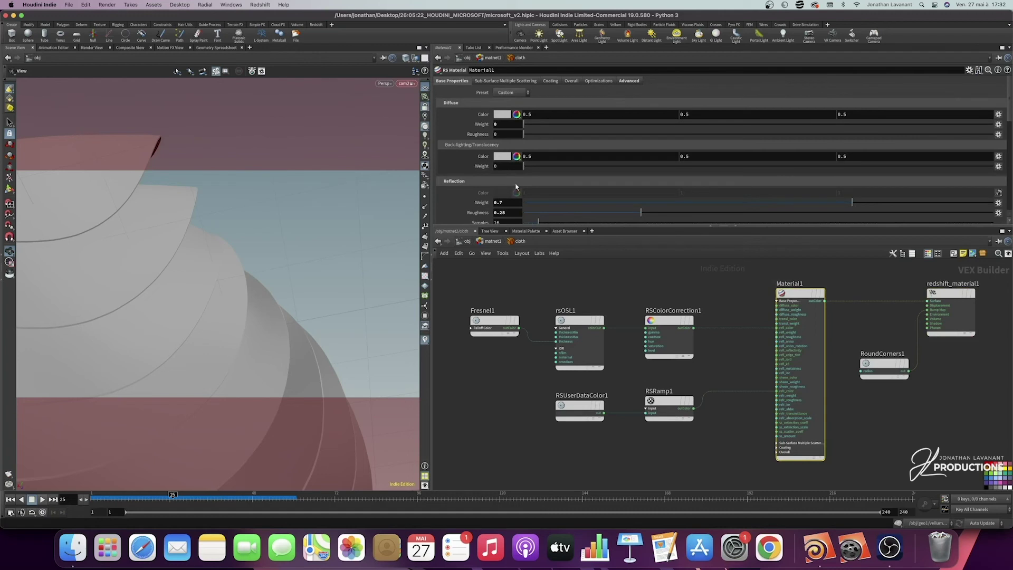
pyautogui.scroll(-5, 442, 148)
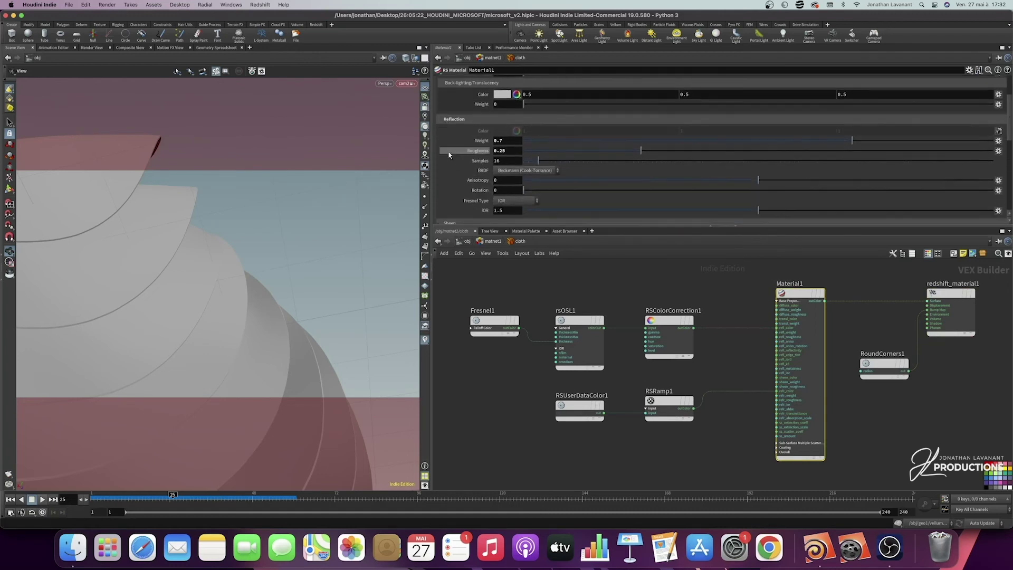
pyautogui.scroll(-10, 462, 174)
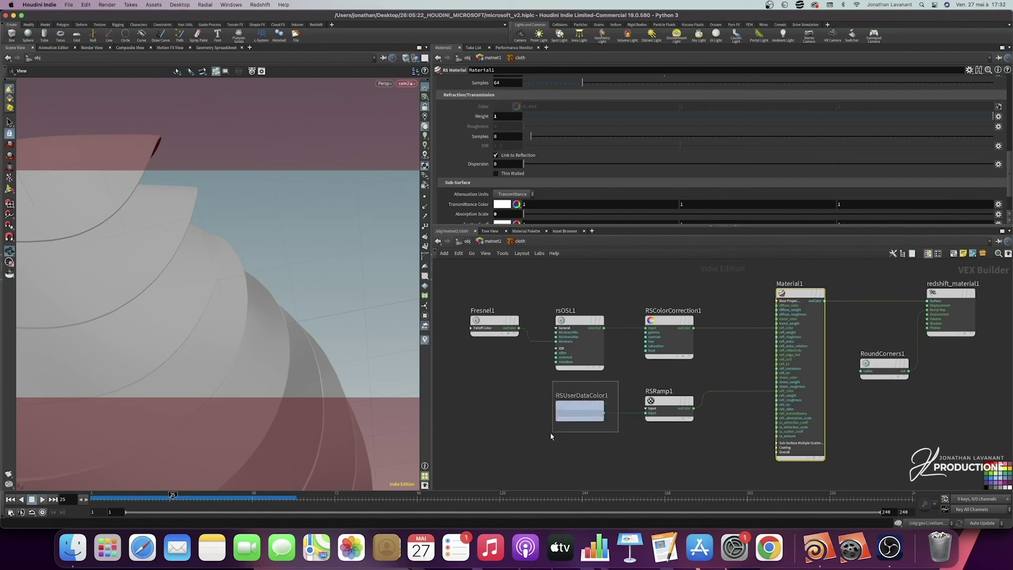
pyautogui.click(579, 409)
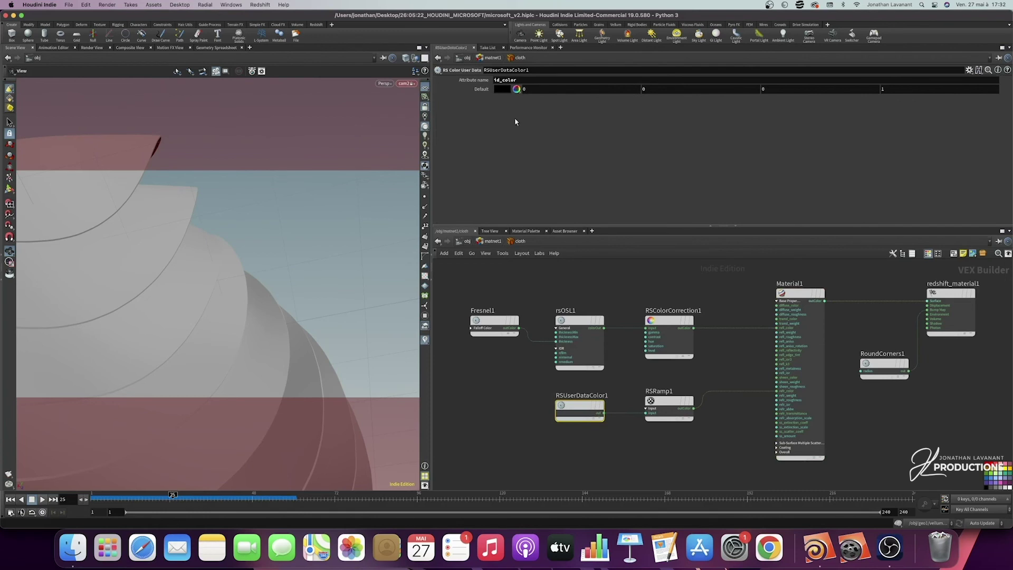
pyautogui.click(678, 404)
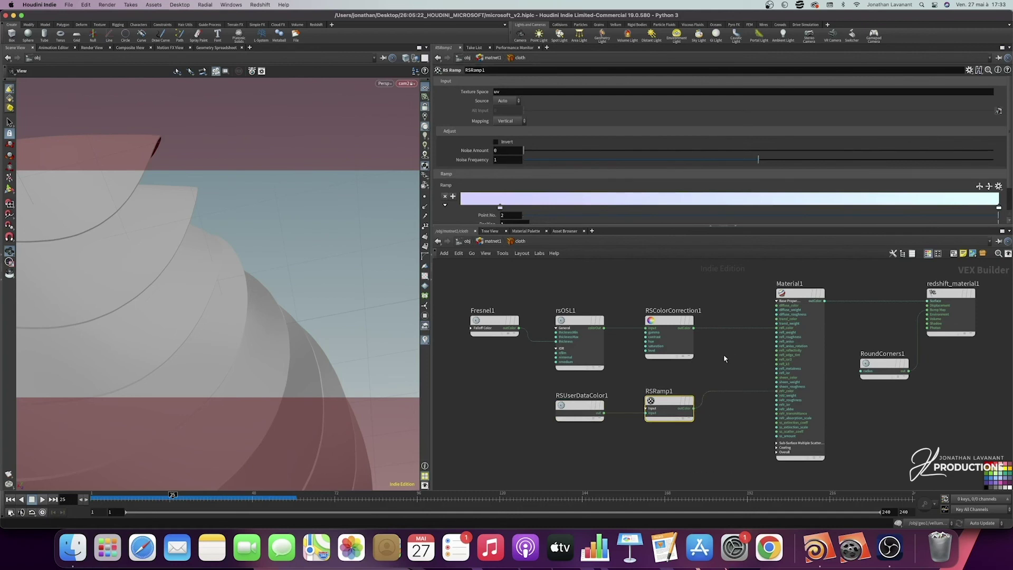
# Examine the iridescence OSL shader, its colour correction and Fresnel nodes, and their link to Material1
pyautogui.click(579, 321)
pyautogui.moveTo(626, 277); pyautogui.dragTo(533, 341)
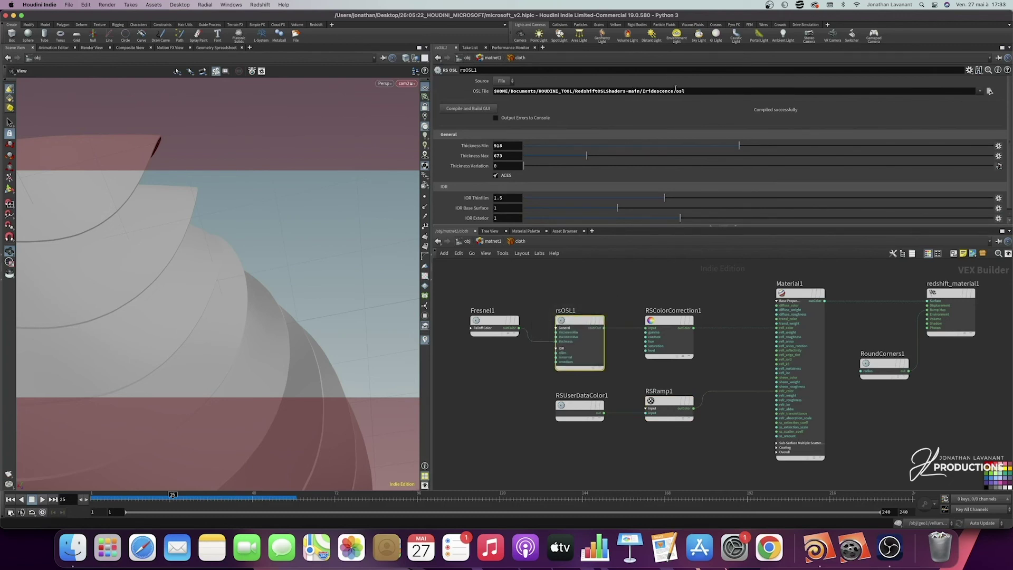
pyautogui.moveTo(722, 291); pyautogui.dragTo(649, 348)
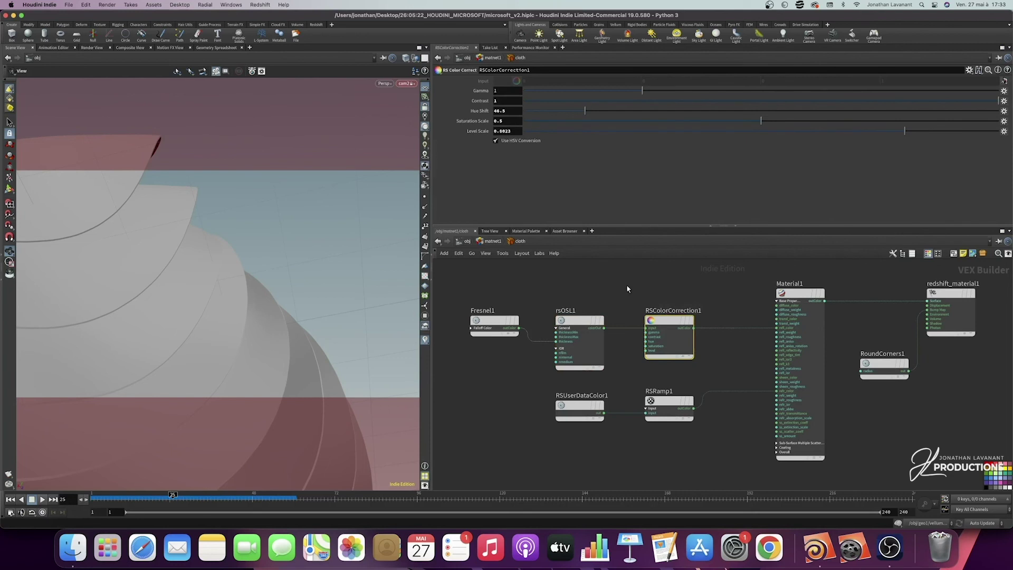
pyautogui.moveTo(508, 298); pyautogui.dragTo(473, 354)
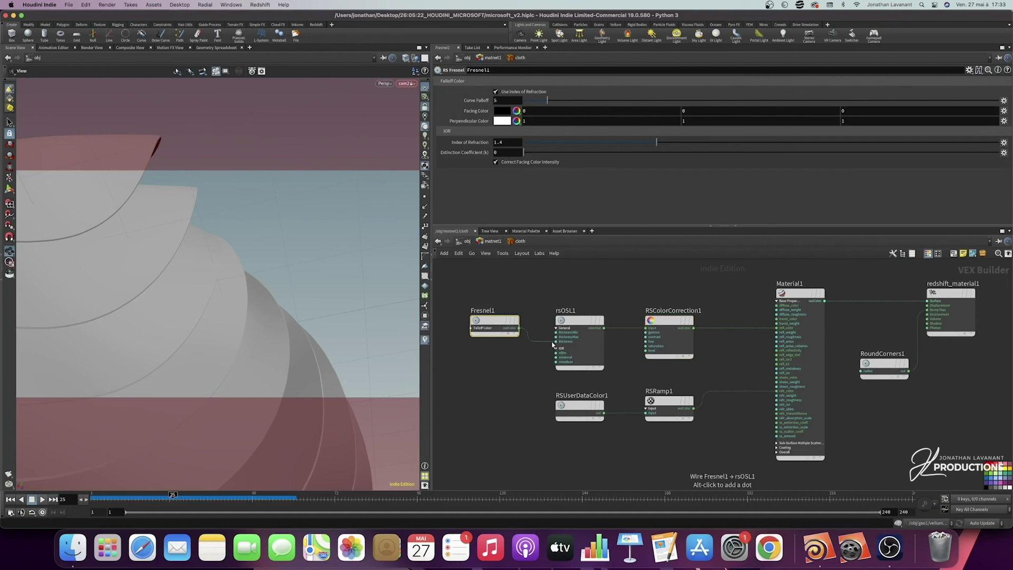
pyautogui.moveTo(760, 269); pyautogui.dragTo(786, 317)
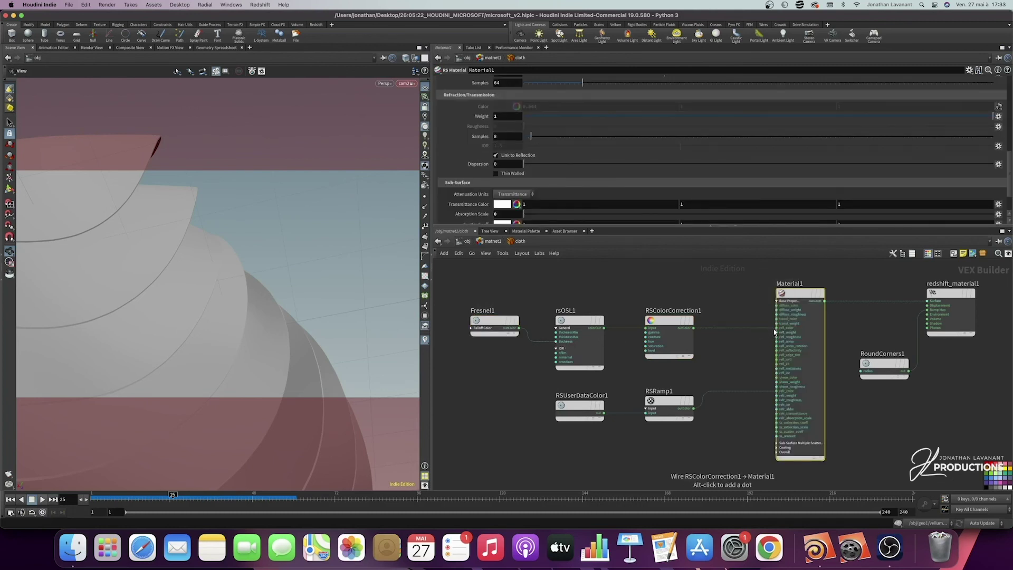
# Examine the RoundCorners1 node's settings in the cloth shader network, and return to the object level
pyautogui.moveTo(774, 332); pyautogui.dragTo(722, 336, button='middle')
pyautogui.moveTo(802, 338); pyautogui.dragTo(854, 375)
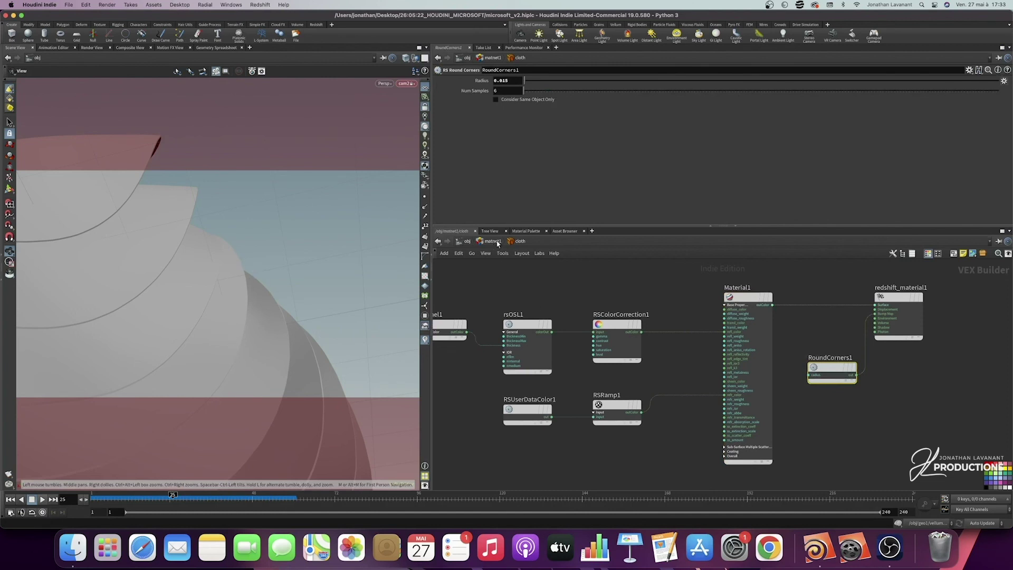
pyautogui.click(467, 241)
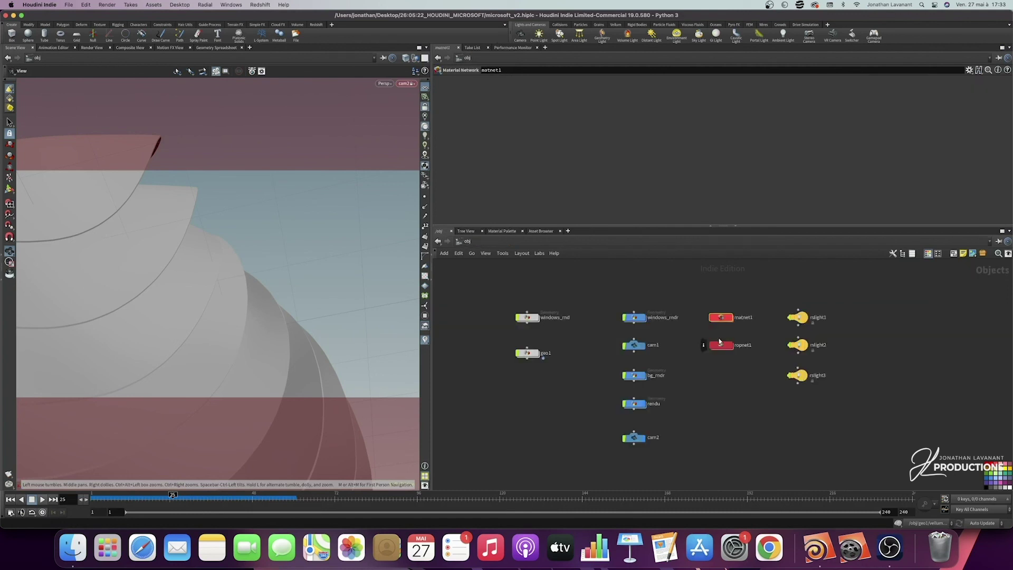
# Select the three Redshift area lights and inspect their placement around the cloth model and curved backdrop from several angles outside the camera
pyautogui.moveTo(886, 299); pyautogui.dragTo(780, 384)
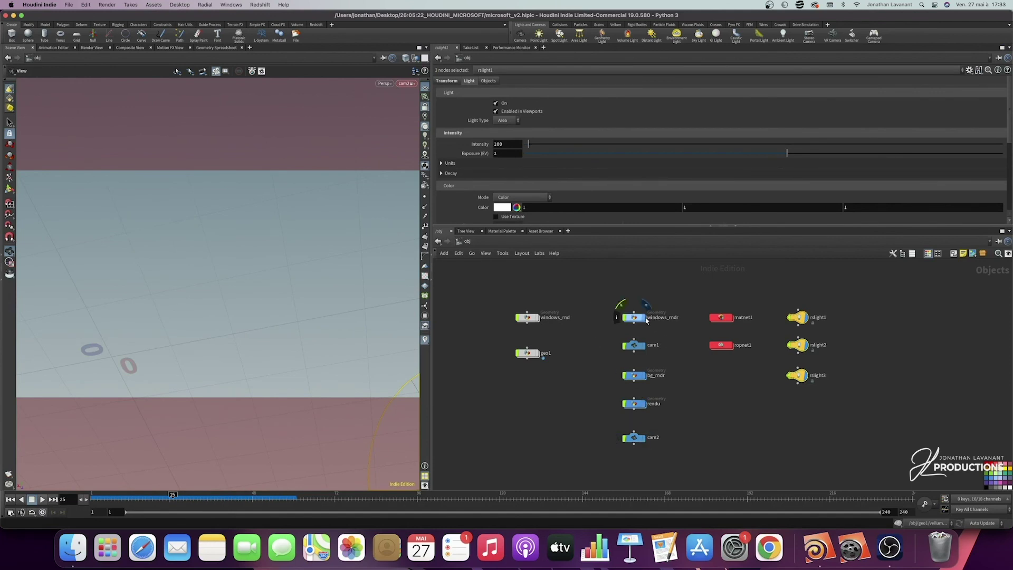
pyautogui.moveTo(280, 260); pyautogui.dragTo(282, 312)
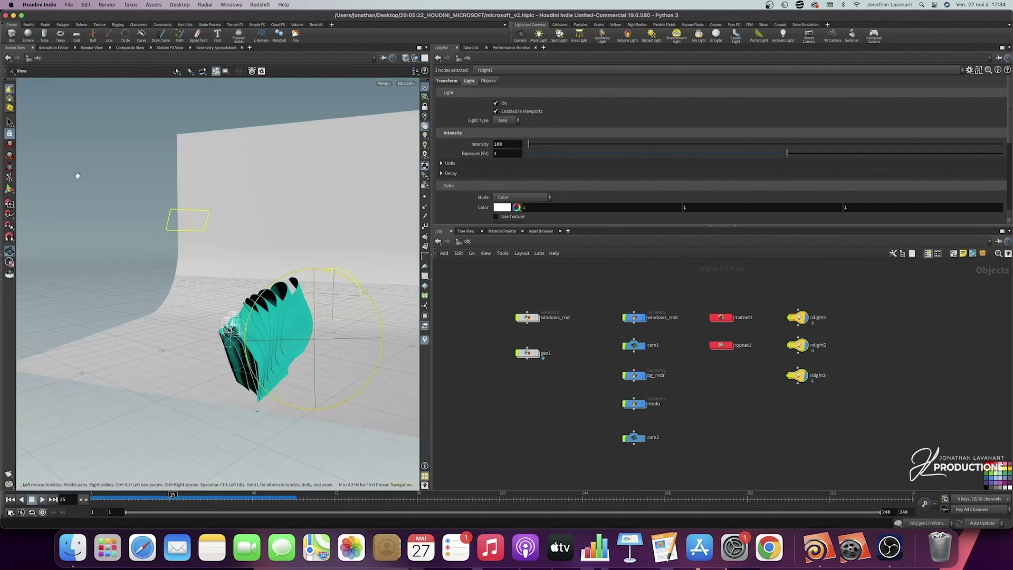
pyautogui.moveTo(346, 326); pyautogui.dragTo(181, 308)
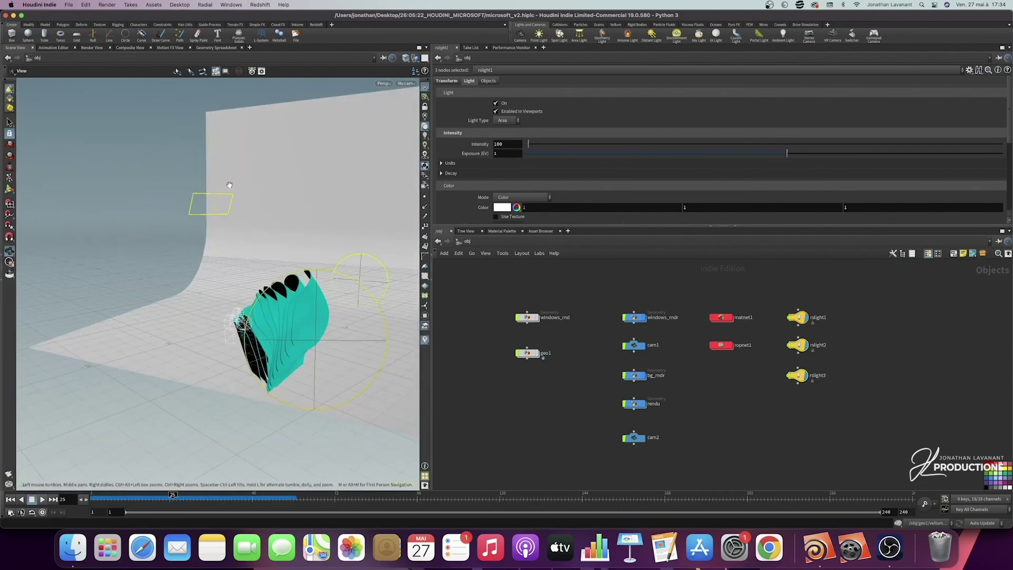
pyautogui.moveTo(259, 226); pyautogui.dragTo(316, 278)
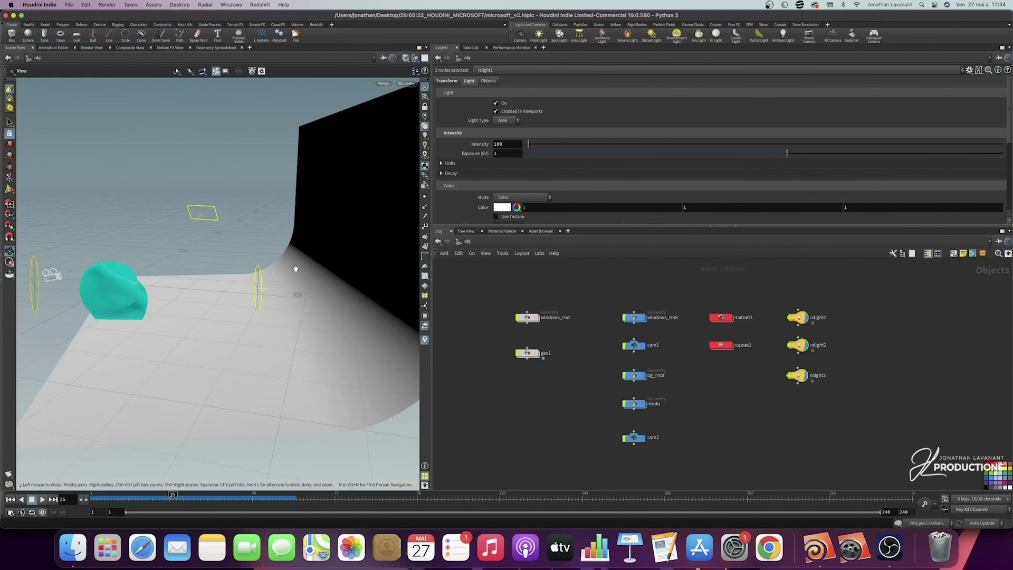
pyautogui.moveTo(296, 268); pyautogui.dragTo(324, 324)
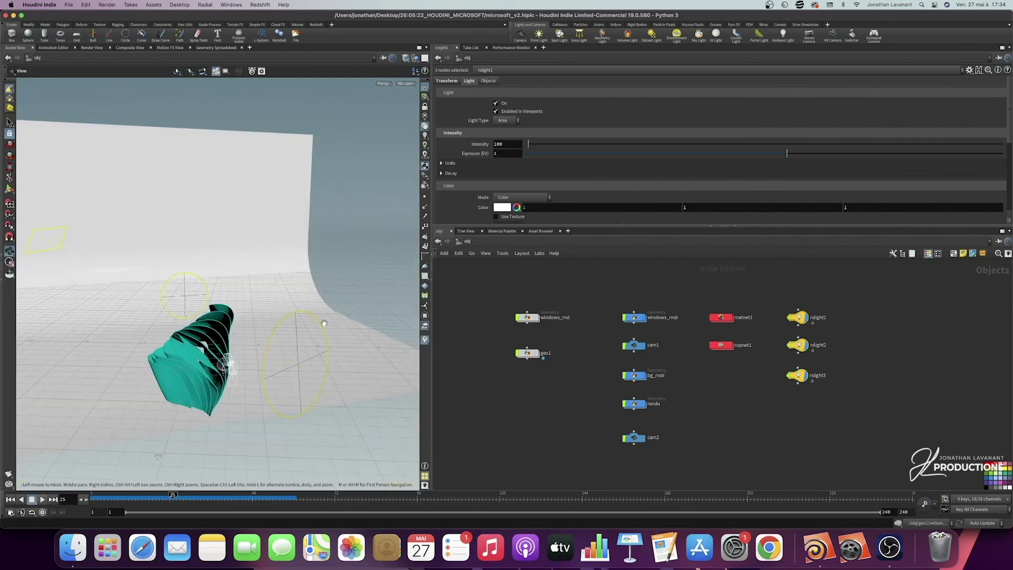
pyautogui.moveTo(324, 323); pyautogui.dragTo(265, 360)
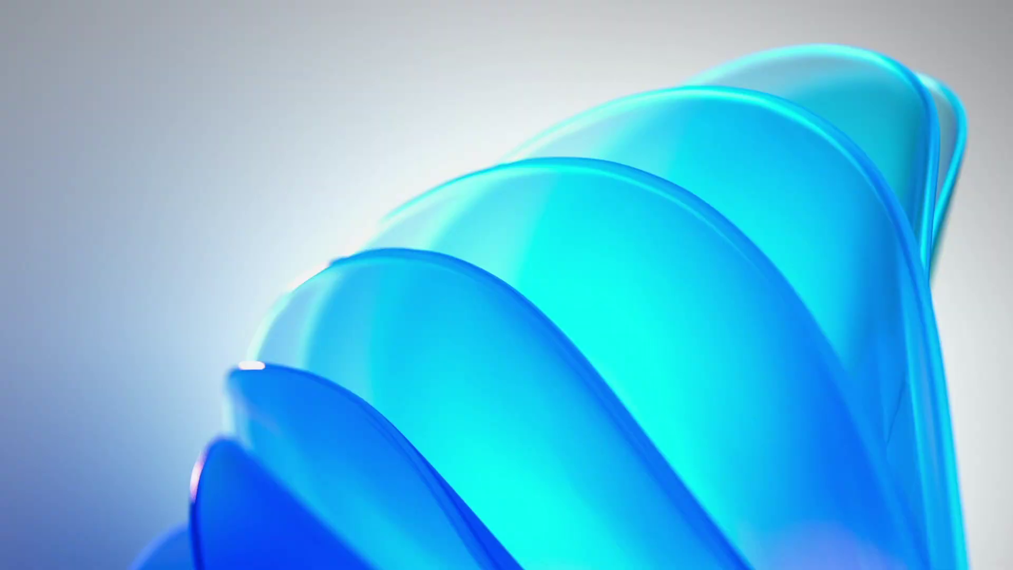